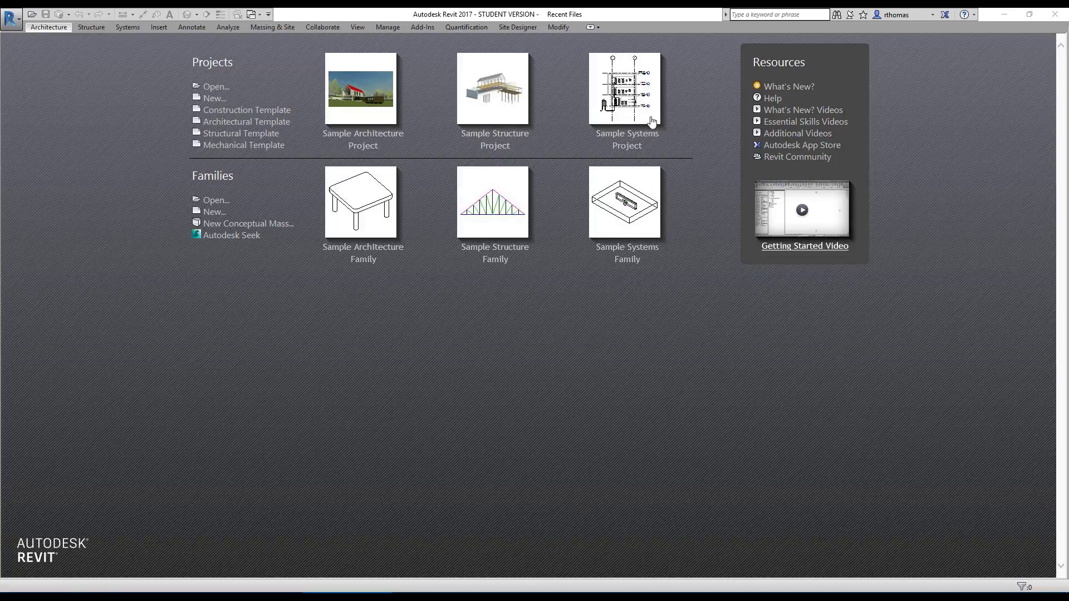
- Create a new project from the Architectural Template and start the Wall tool
click(245, 127)
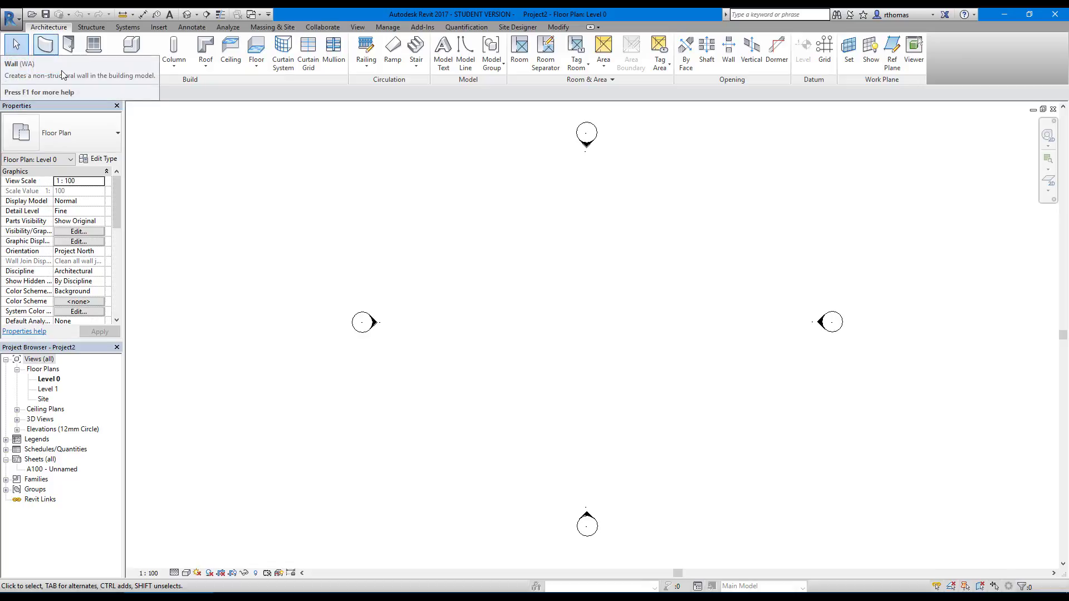
click(46, 47)
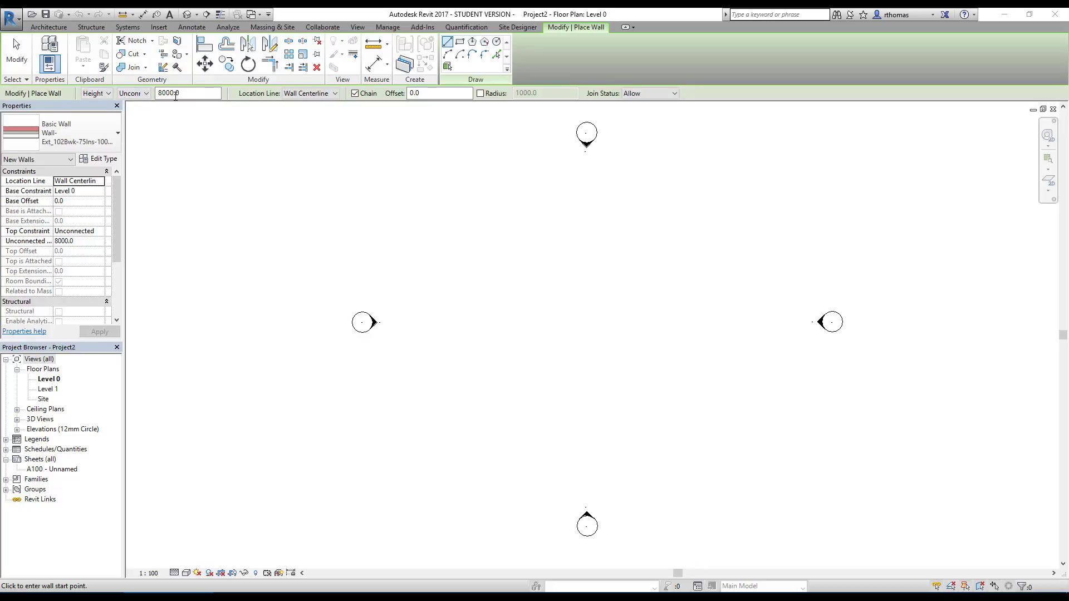
- Examine the wall placement options for the top constraint and the location line
click(147, 93)
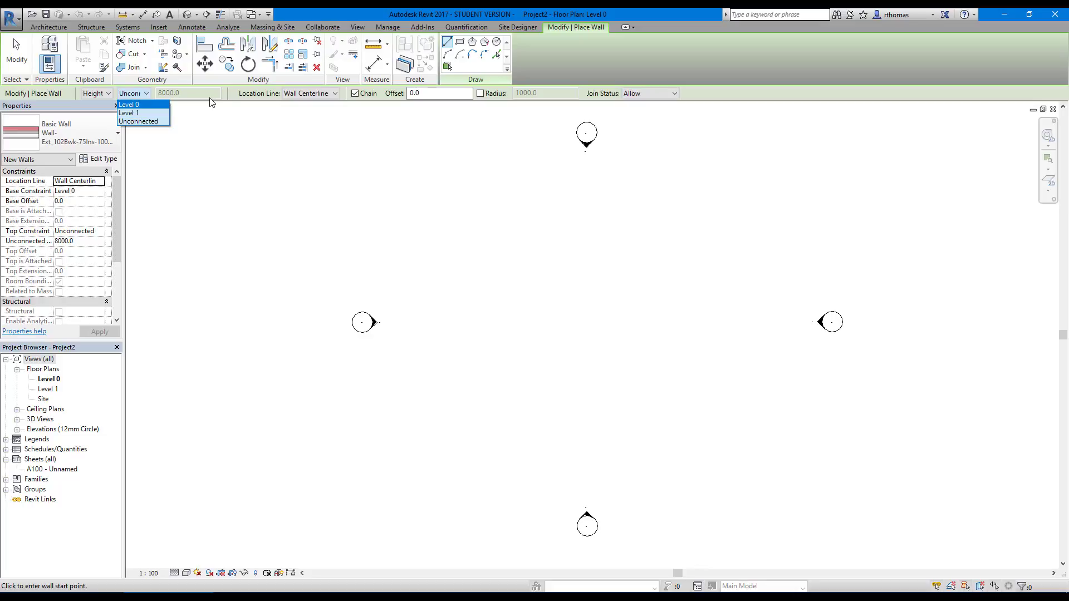
click(232, 94)
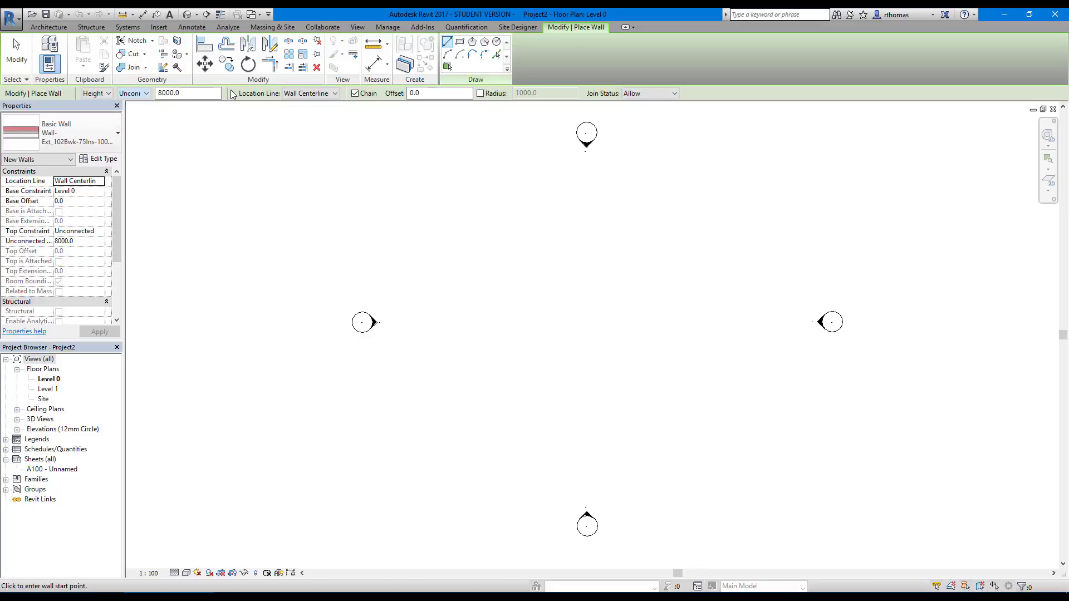
click(290, 96)
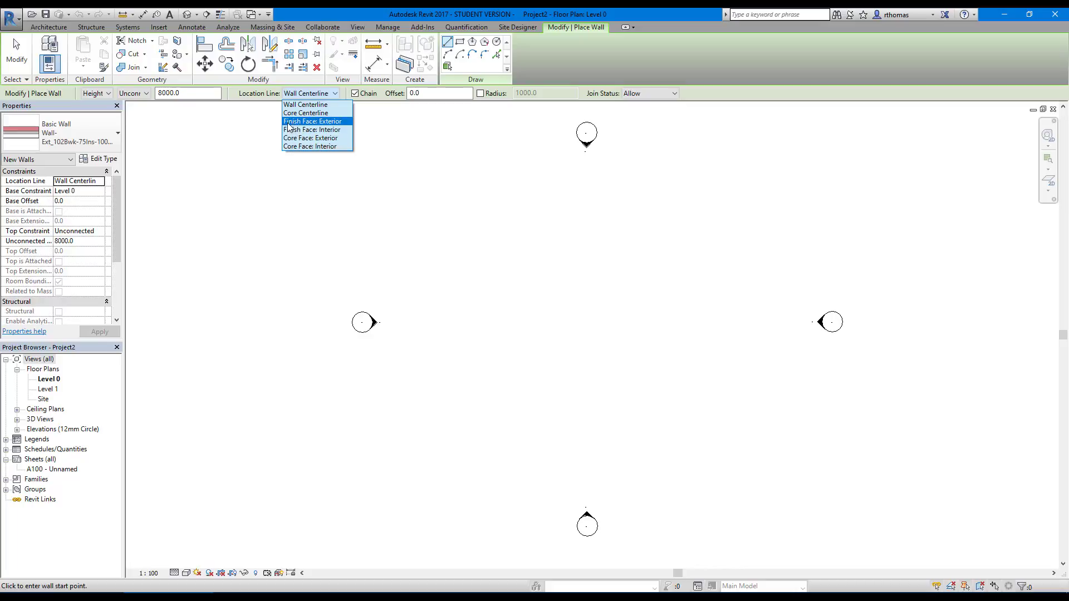
click(355, 94)
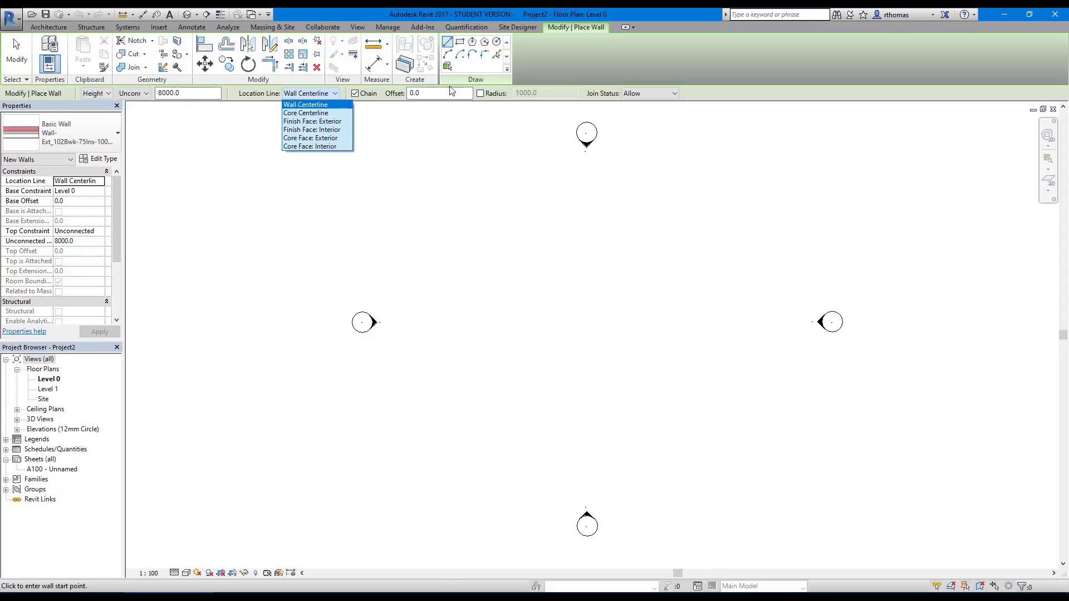
click(367, 103)
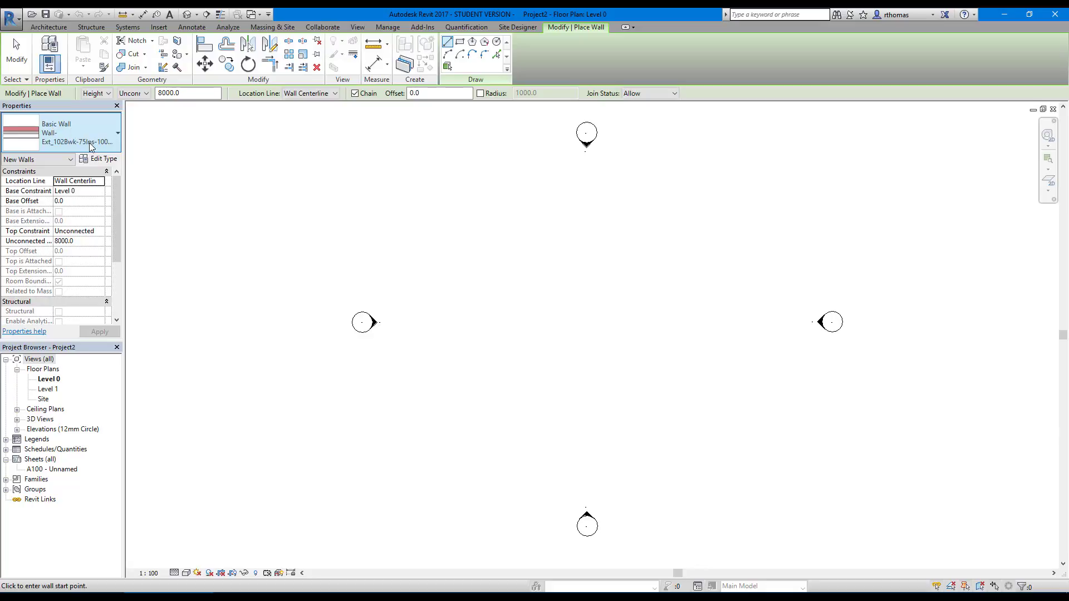
- Look through the available basic wall types for placing exterior walls
click(118, 135)
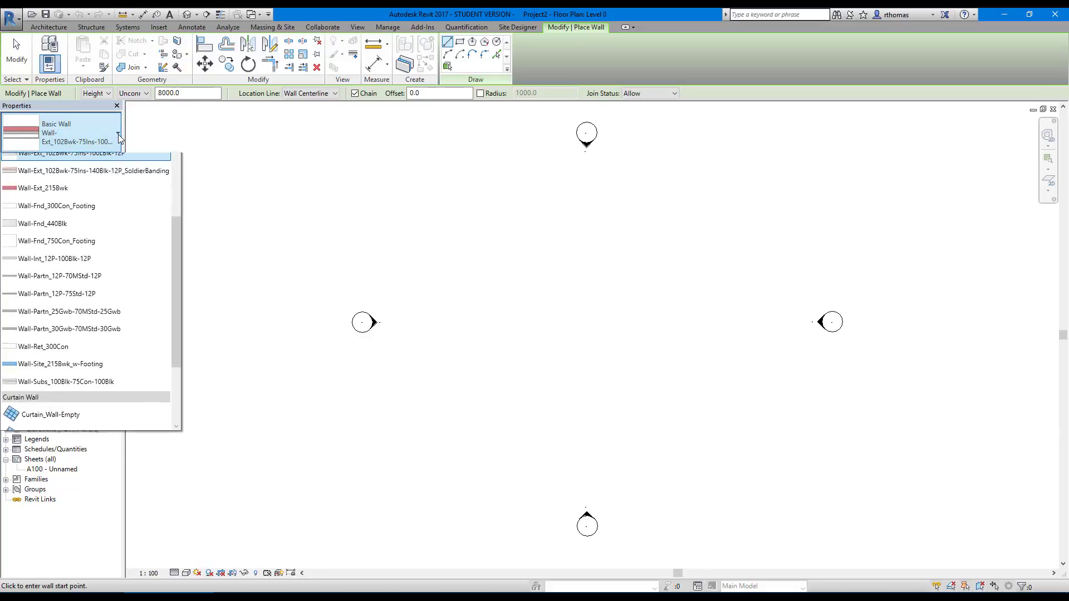
click(118, 135)
click(118, 135)
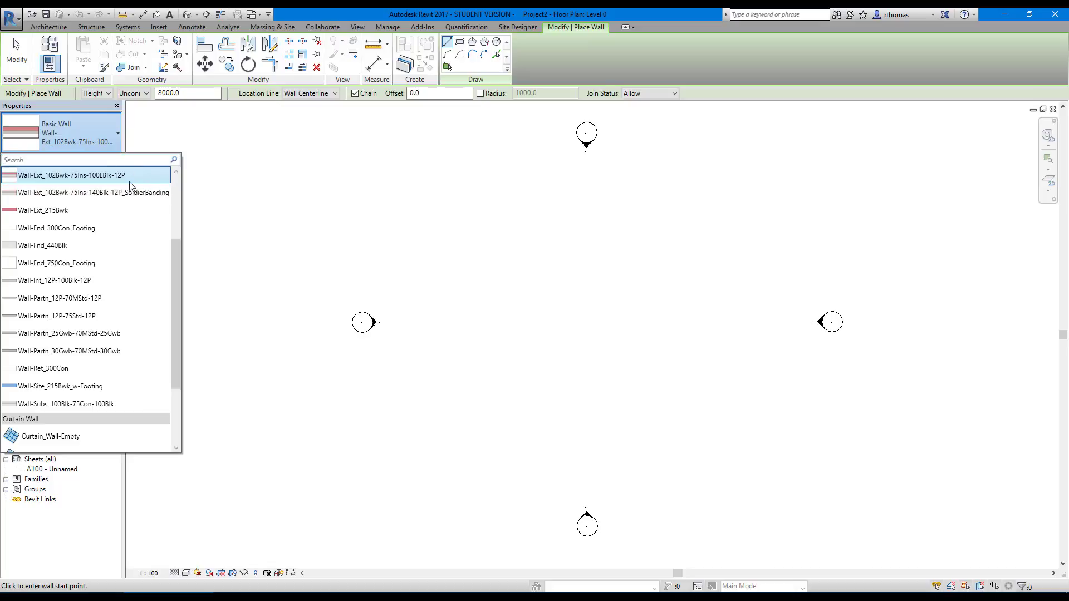
scroll(173, 228, up, 2)
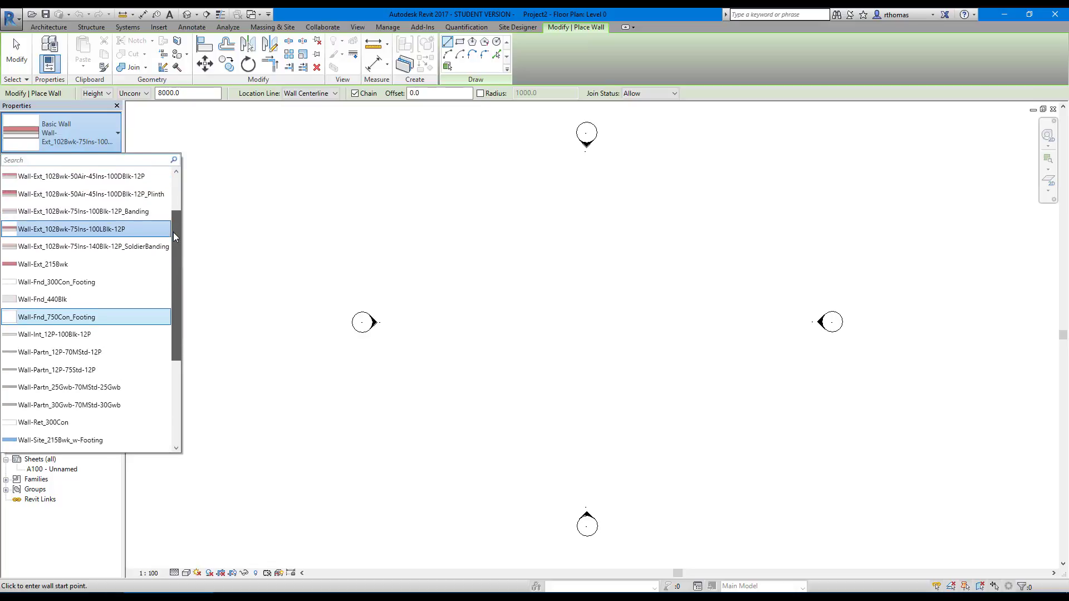
drag(173, 212, 172, 218)
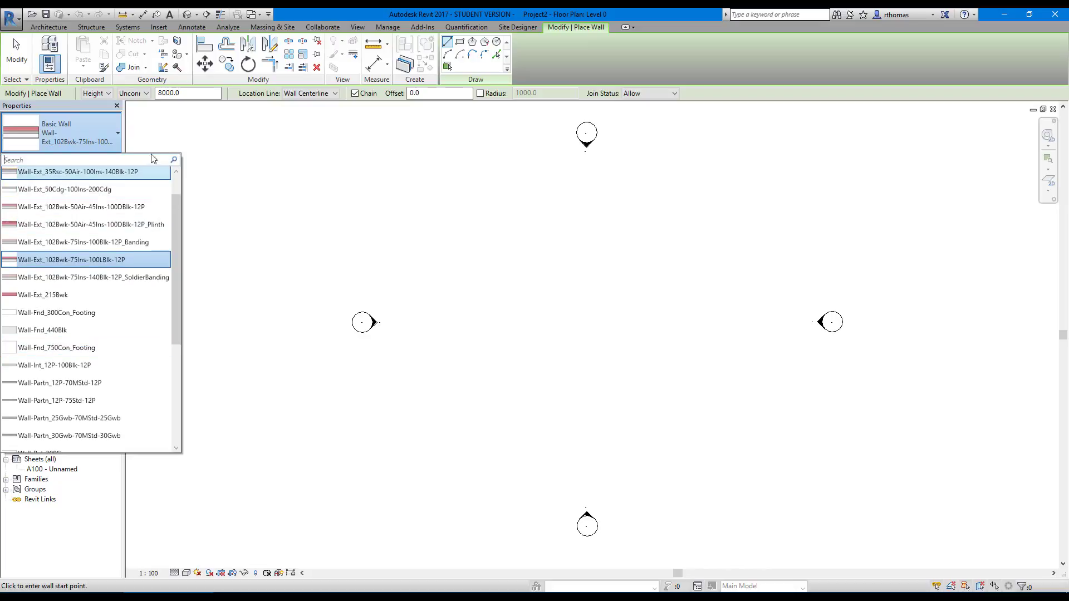
click(109, 135)
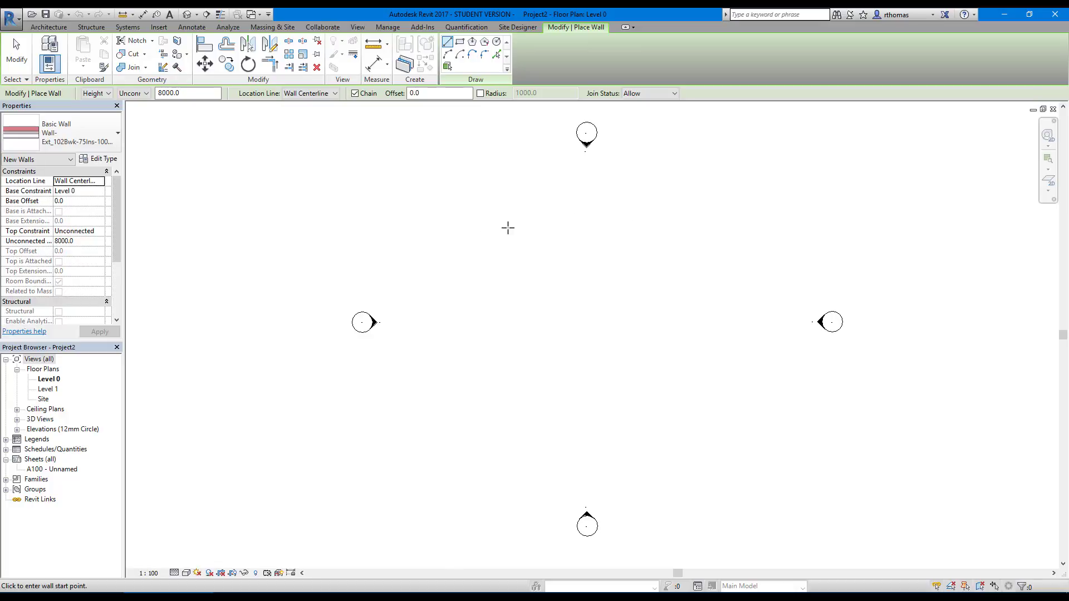
- Draw the upper horizontal exterior wall from left to right with a length of 12000 mm
click(481, 215)
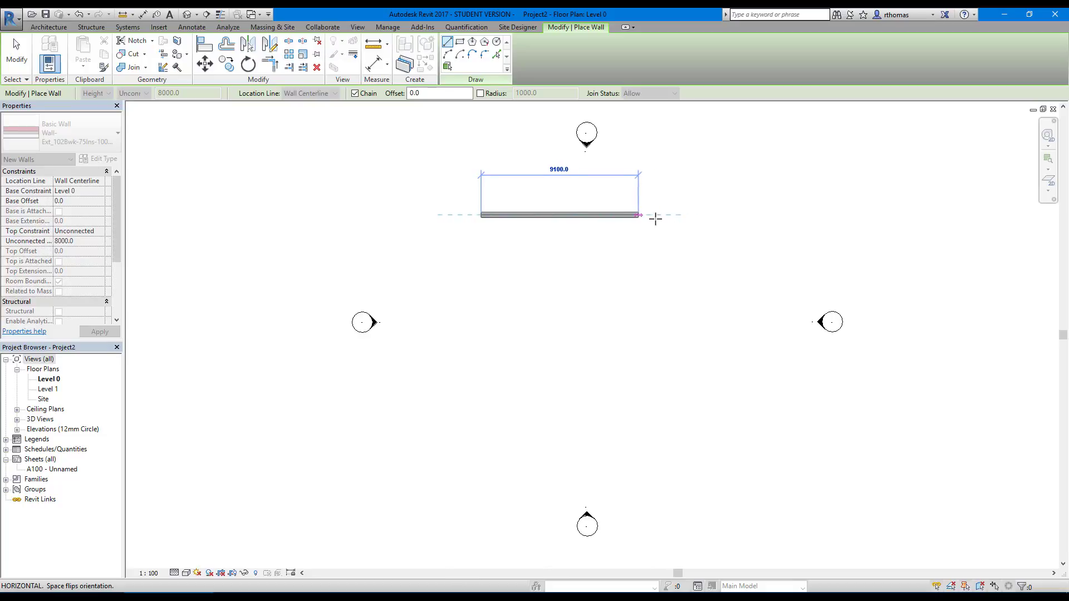
text(12000)
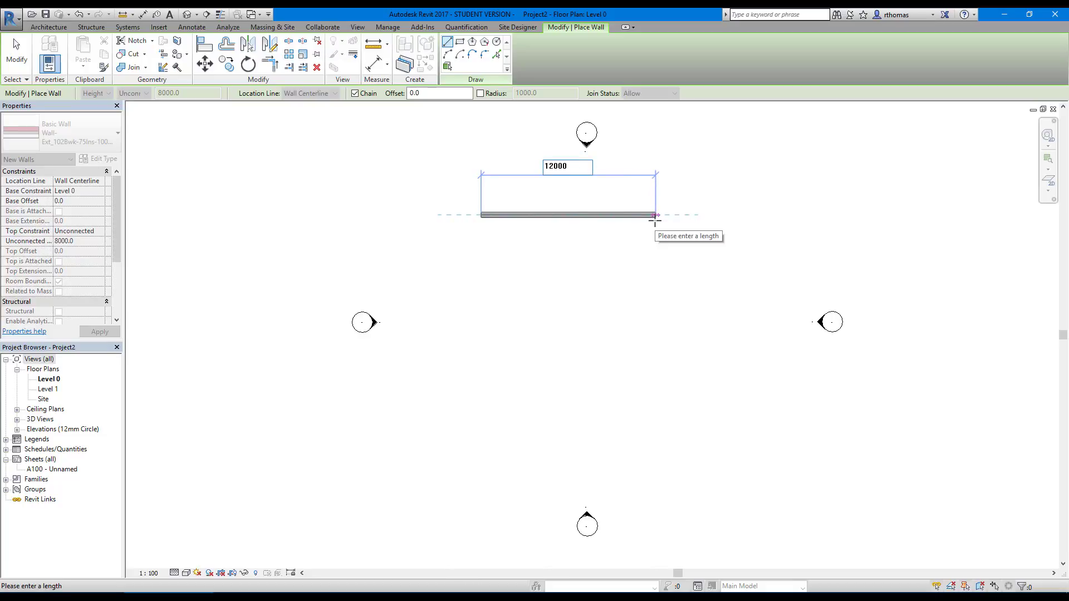
key(Return)
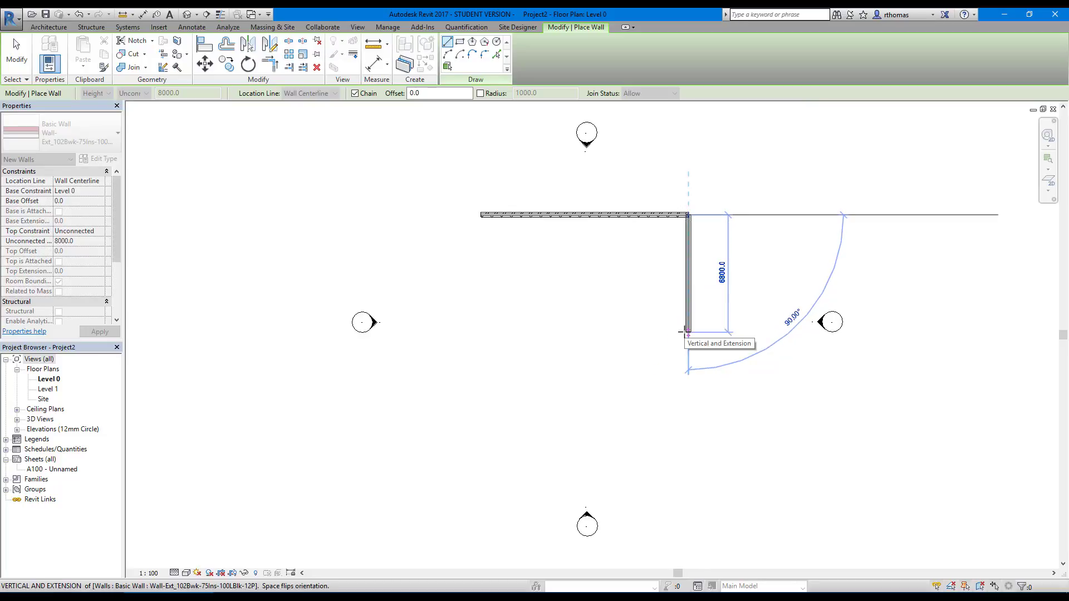
- Continue the wall chain about 6800 mm down, about 5700 mm diagonally at 120° and about 9100 mm left, close the loop and end the command
click(685, 332)
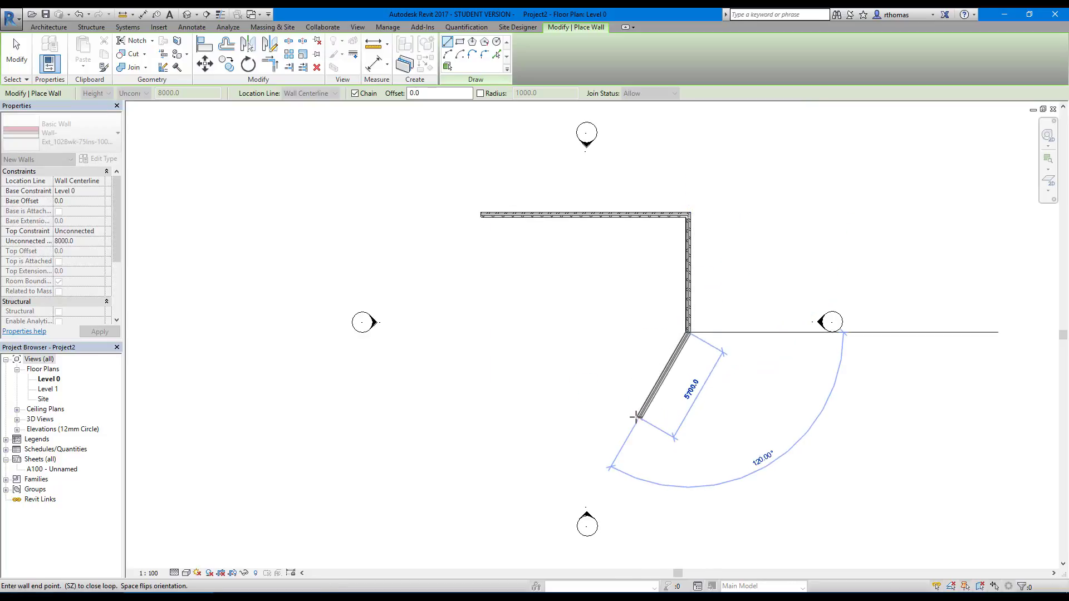
click(636, 418)
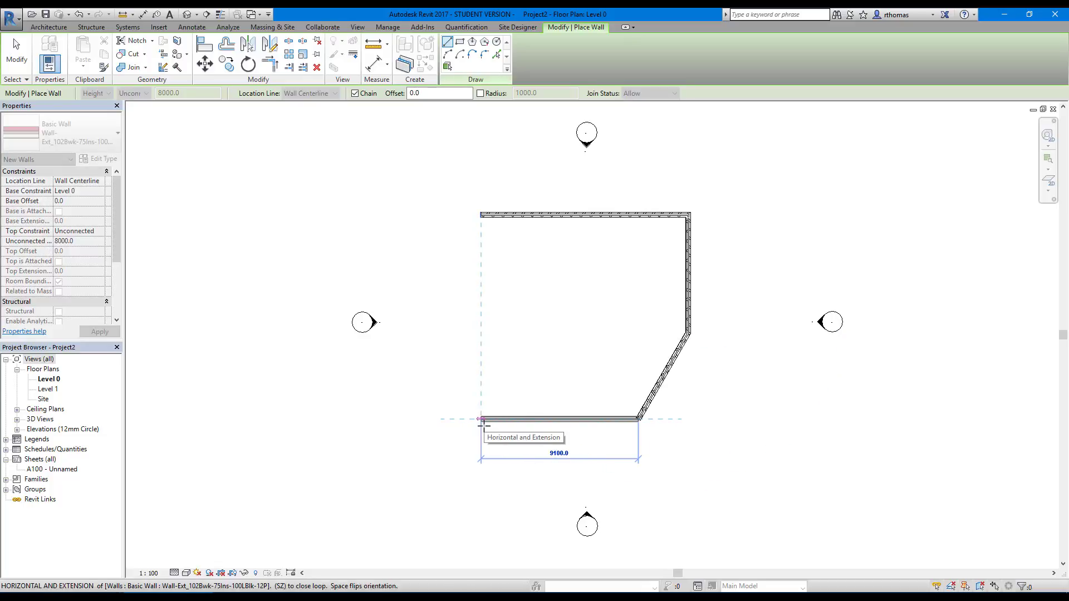
click(482, 421)
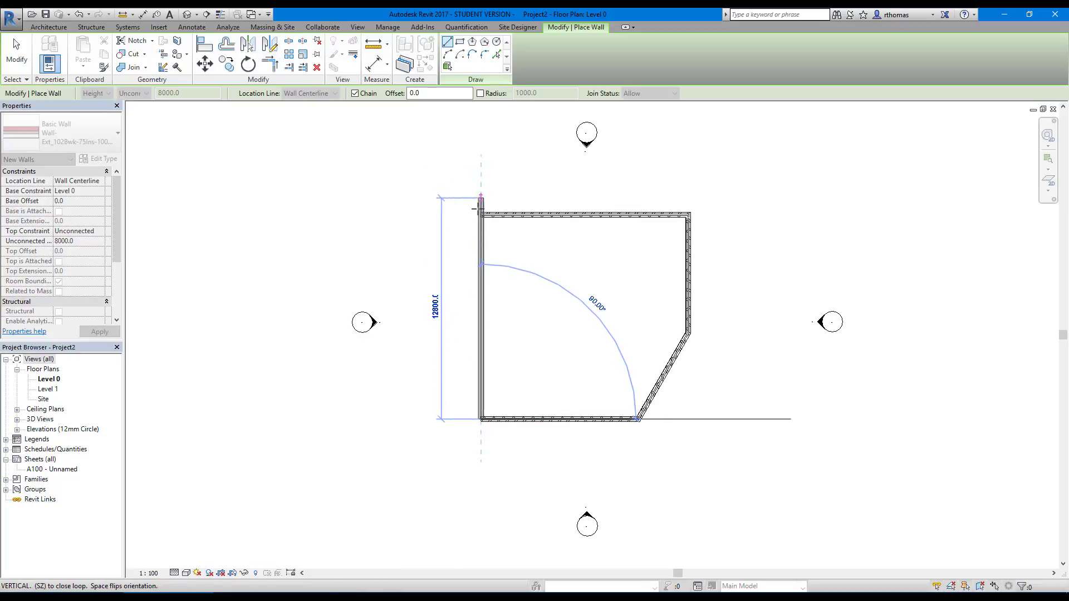
click(477, 211)
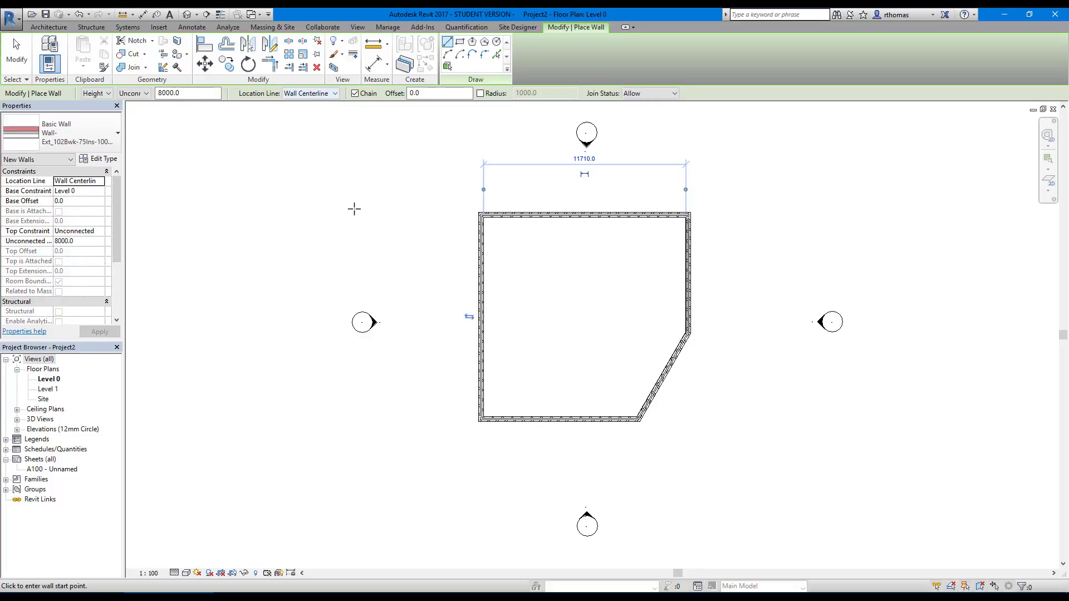
right_click(277, 137)
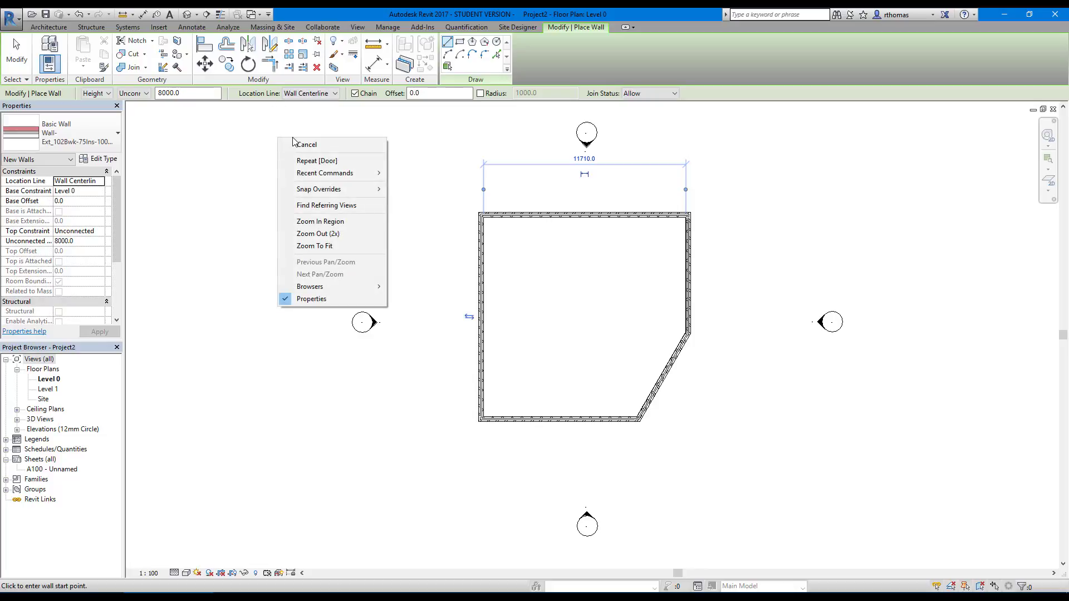
click(299, 143)
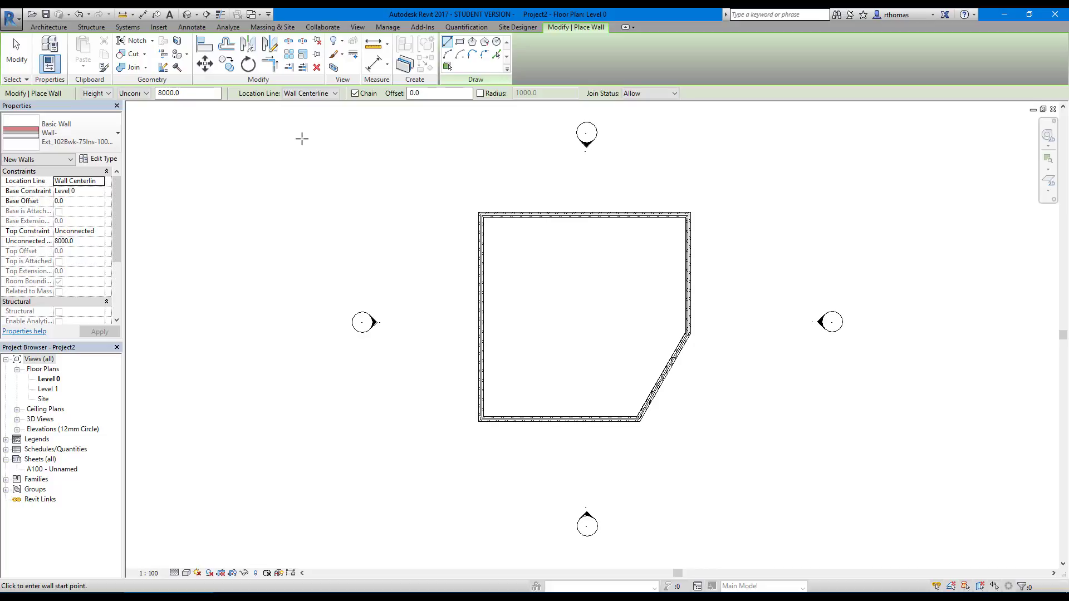
right_click(302, 138)
click(321, 146)
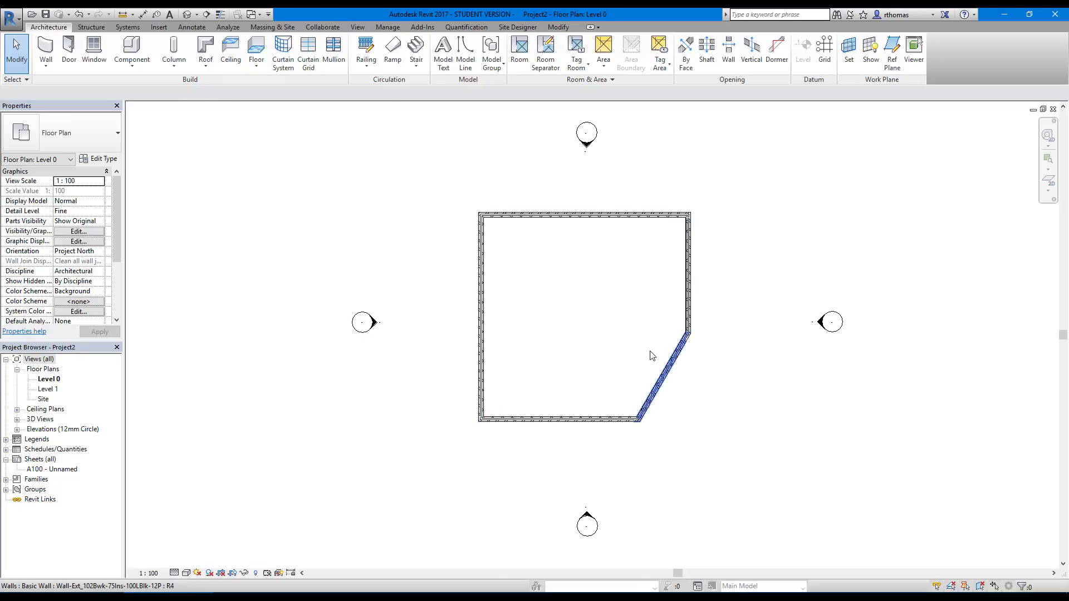
- Examine the material layers of the upper horizontal wall up close in the floor plan
right_click(675, 350)
click(430, 233)
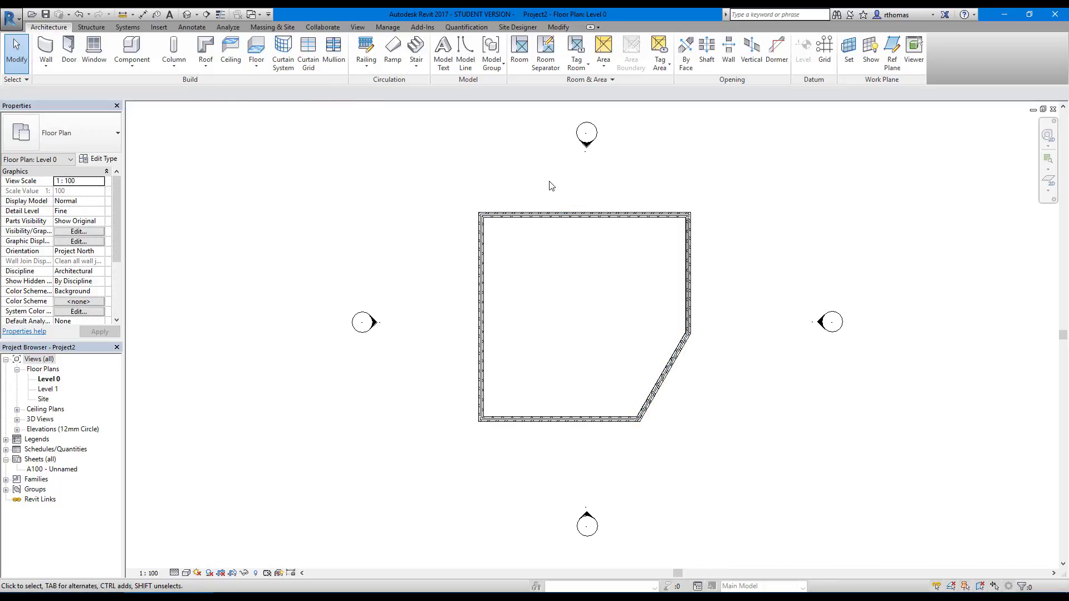
scroll(612, 207, up, 4)
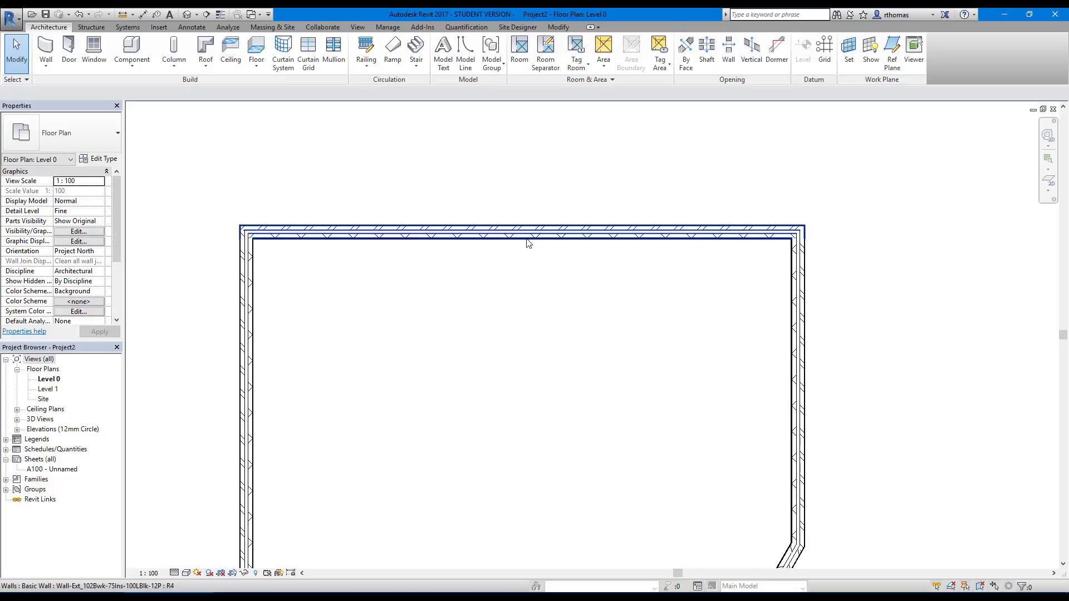
scroll(529, 244, up, 3)
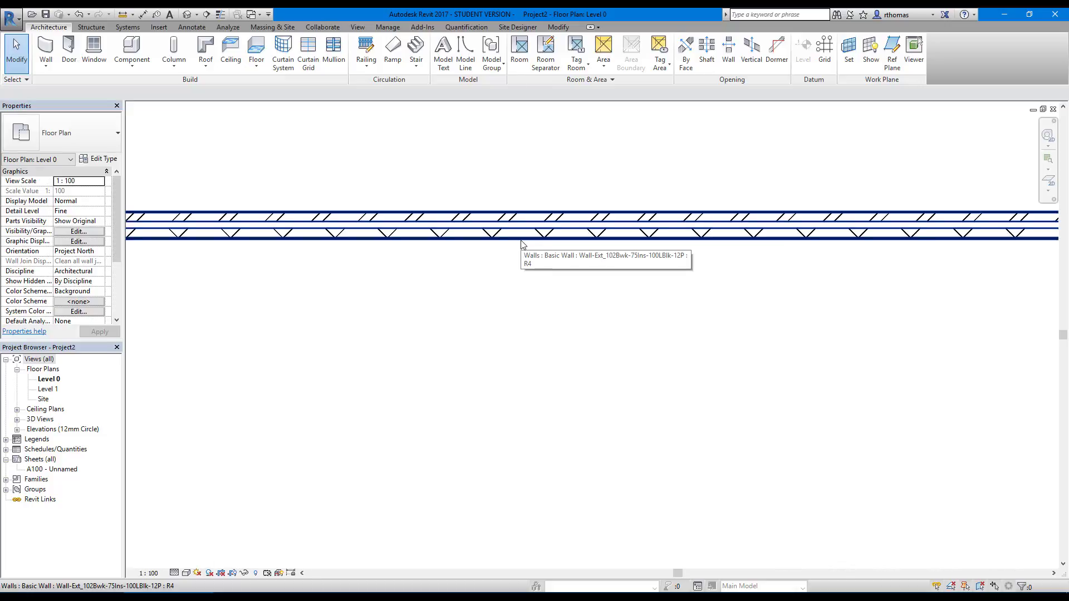
scroll(521, 244, down, 4)
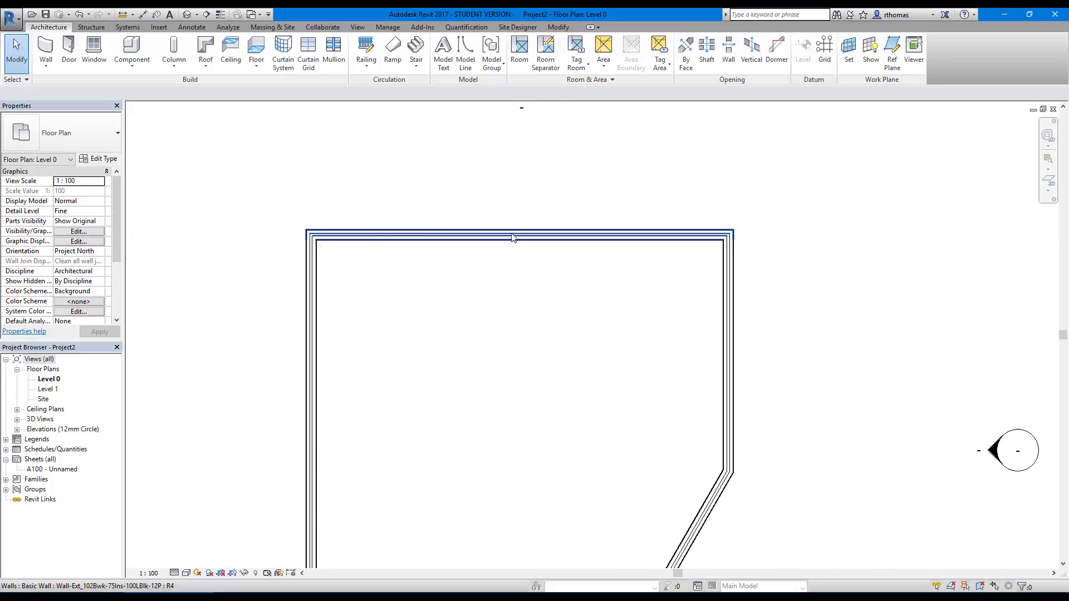
- Inspect the walls in the default 3D view and return to the Level 0 floor plan
click(186, 15)
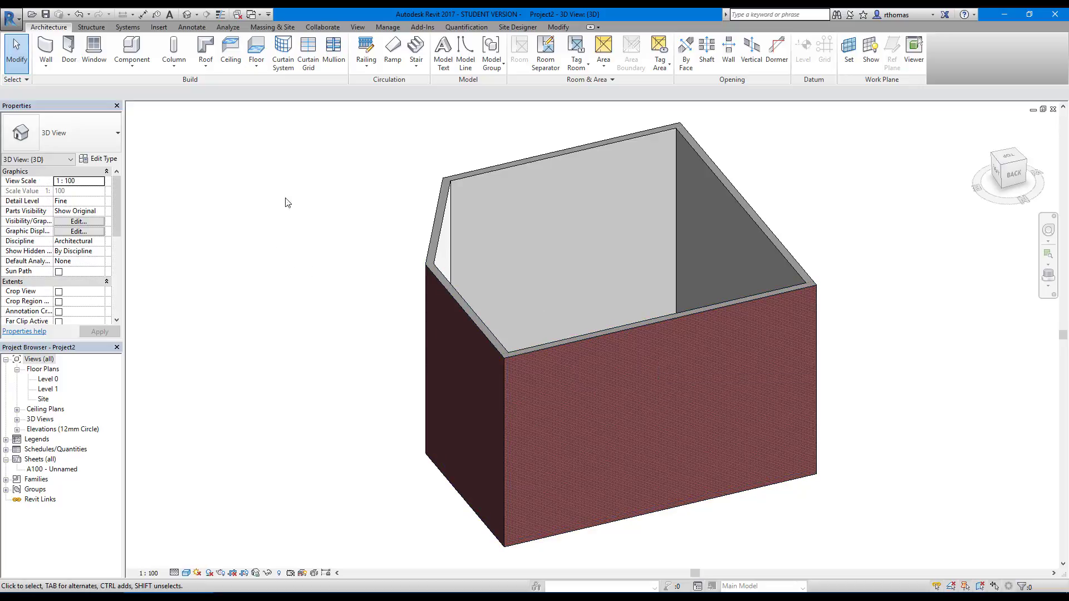
double_click(47, 380)
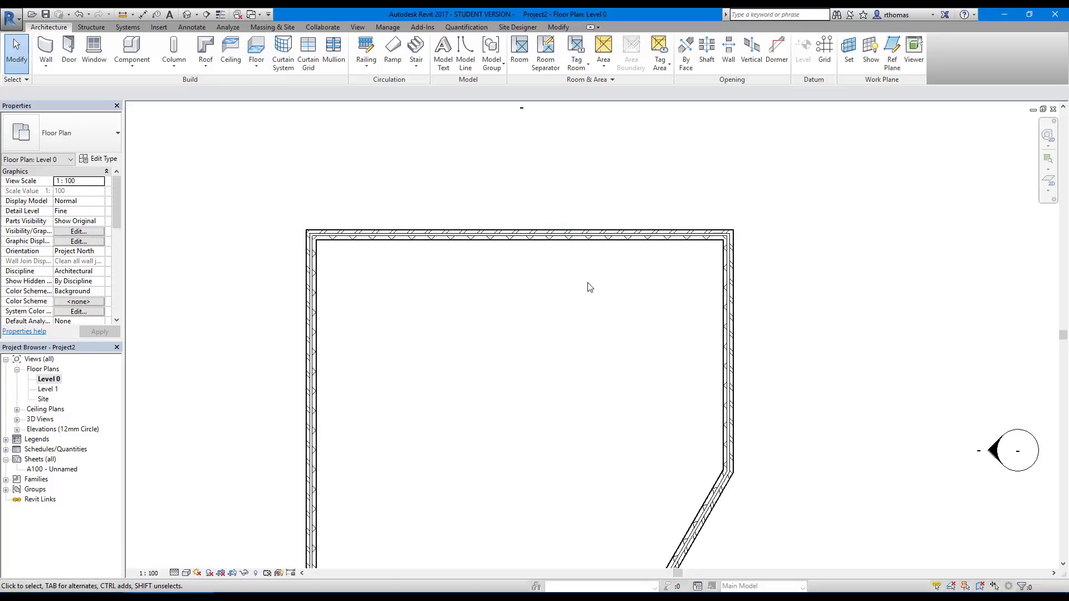
- Flip the orientation of the upper horizontal wall and flip it back
middle_drag(585, 280, 599, 229)
click(531, 138)
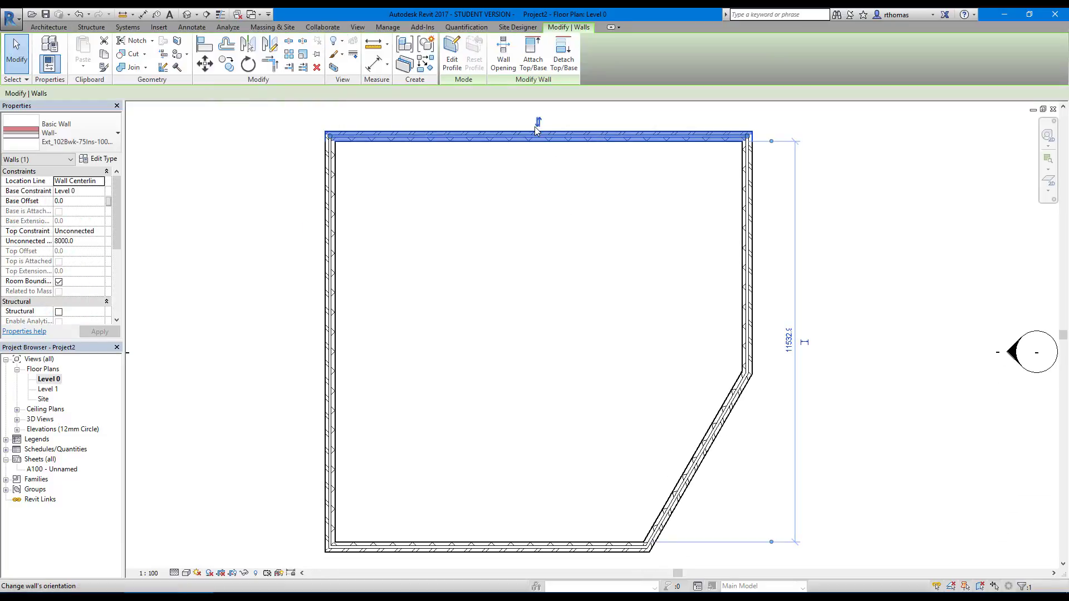
click(538, 122)
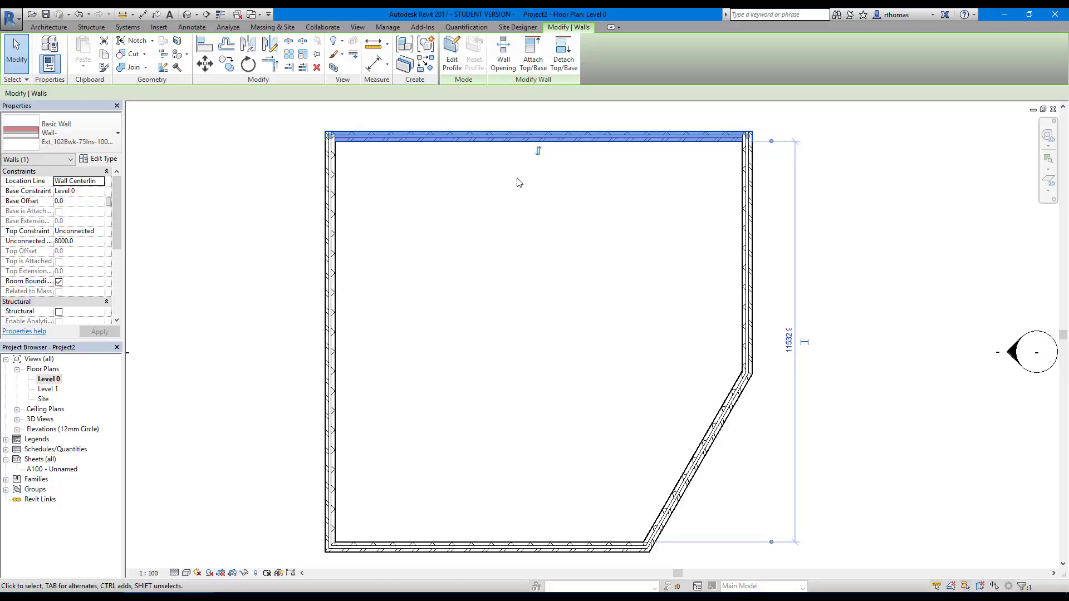
click(538, 151)
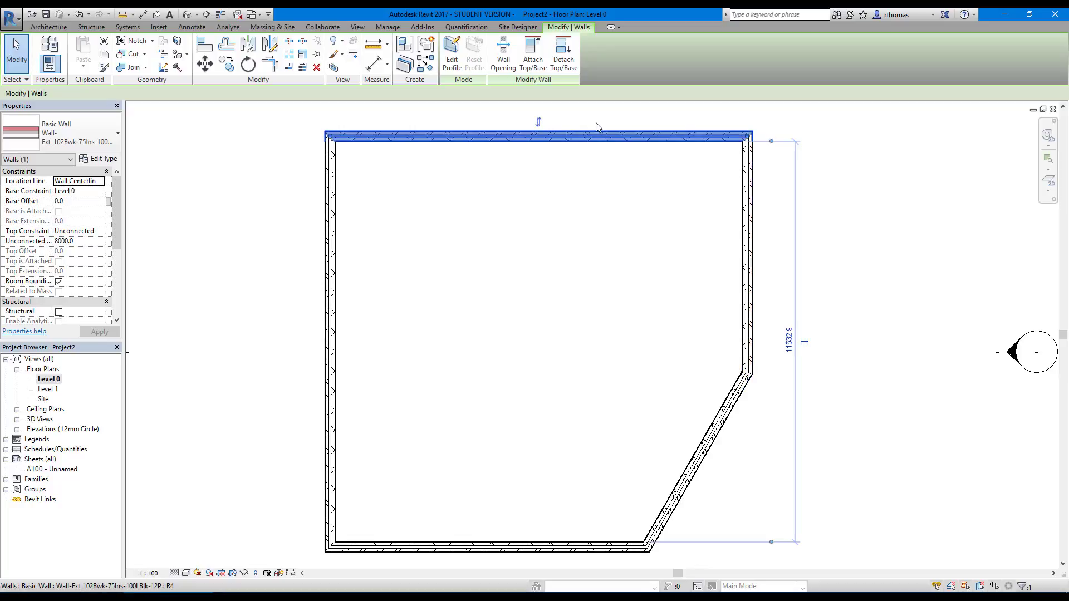
- Check the orientation of the vertical wall on the right side of the plan, and clear the selection
click(745, 266)
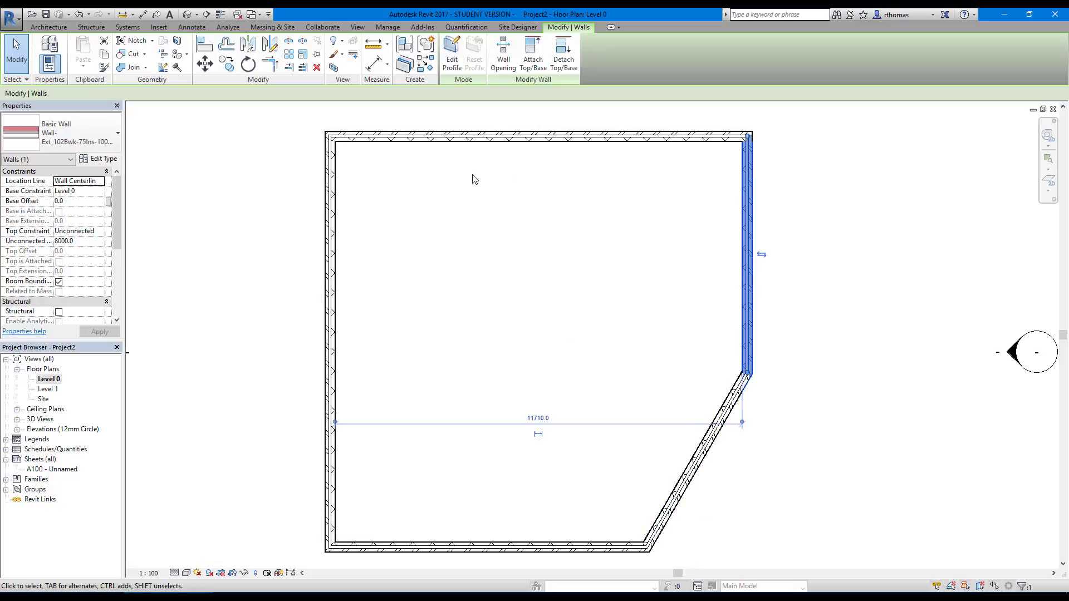
click(245, 190)
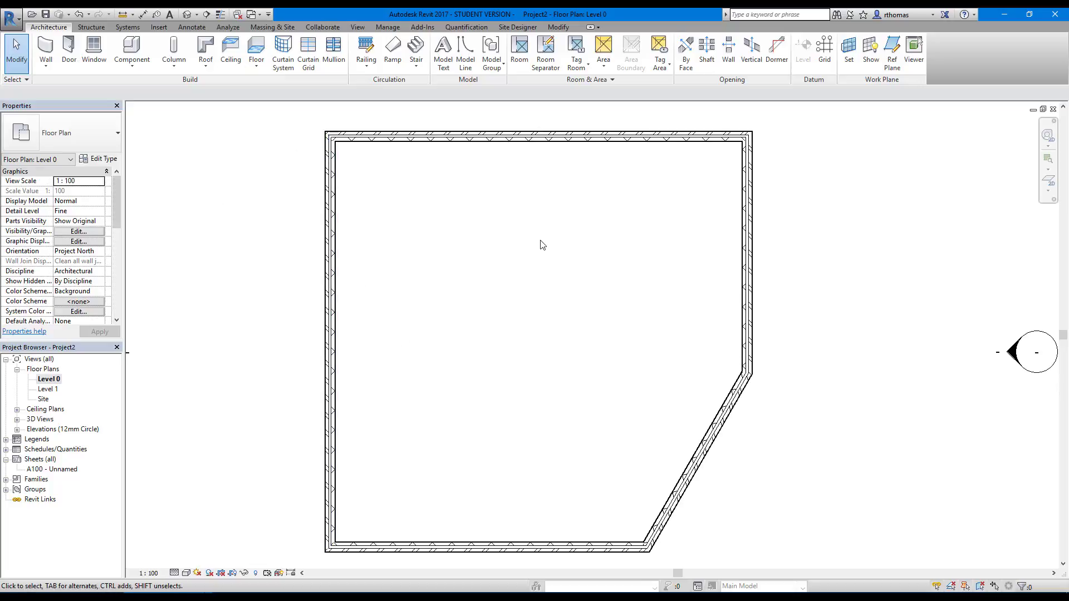
scroll(540, 244, down, 2)
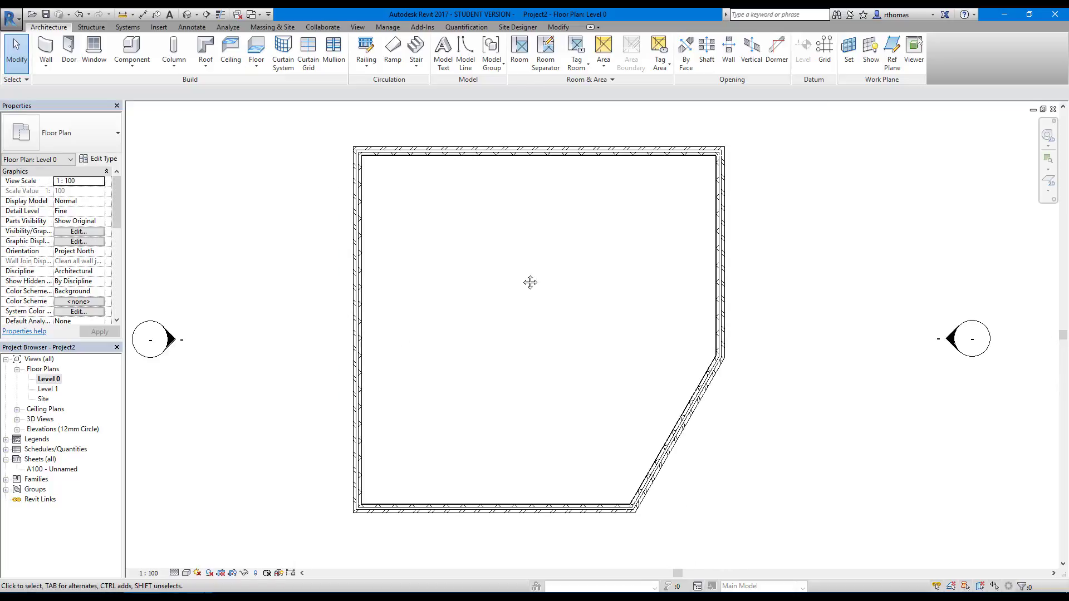
middle_drag(529, 284, 552, 273)
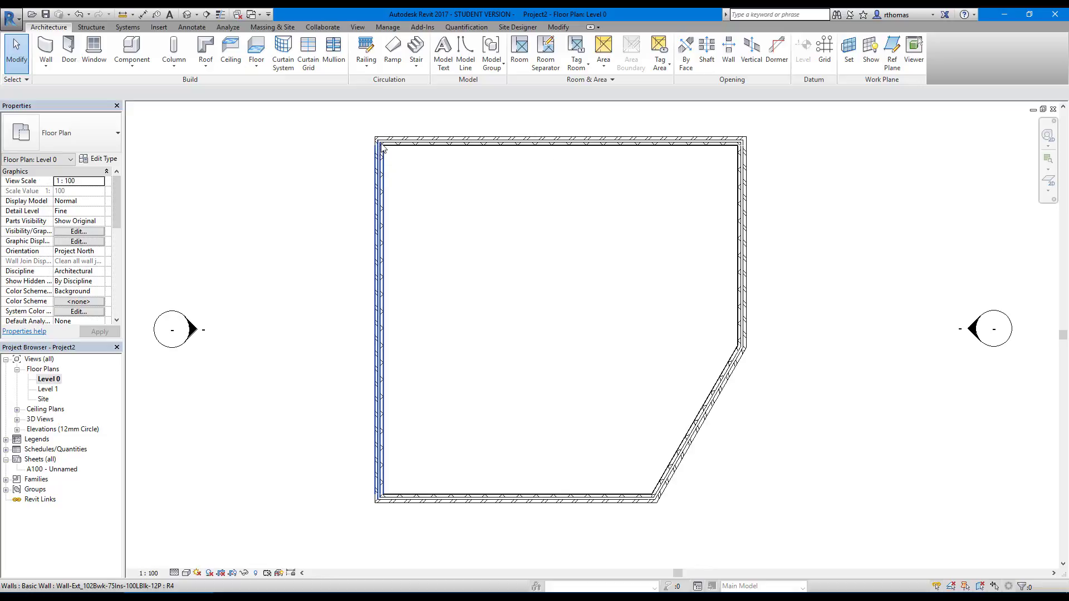
- Examine the wall layers at the upper-left corner of the Level 0 plan, and fit the whole plan in view
scroll(379, 146, down, 2)
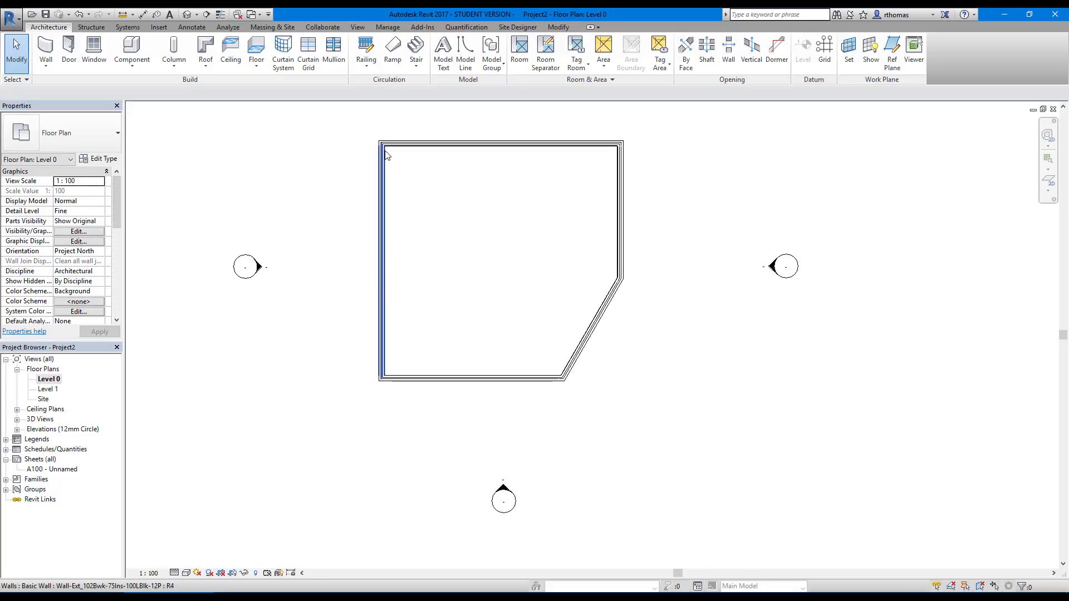
scroll(375, 140, up, 5)
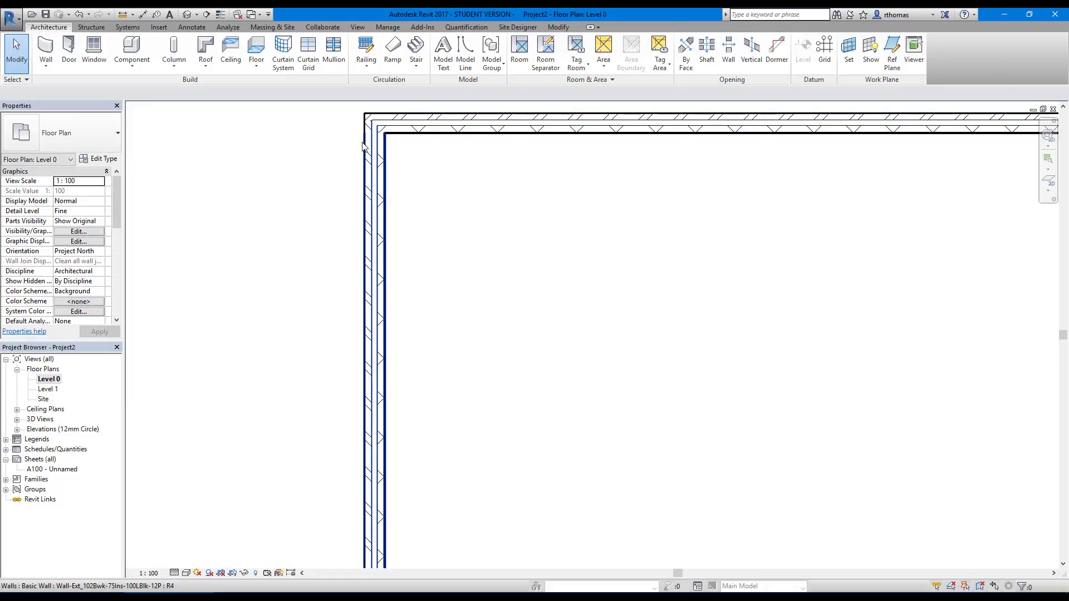
scroll(362, 144, down, 1)
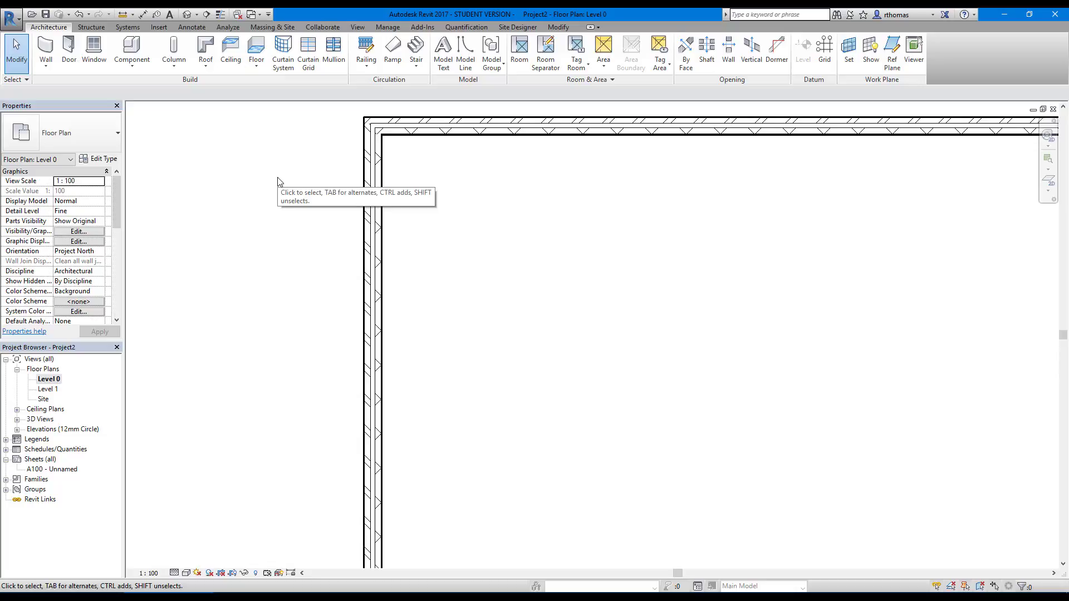
middle_drag(282, 178, 288, 215)
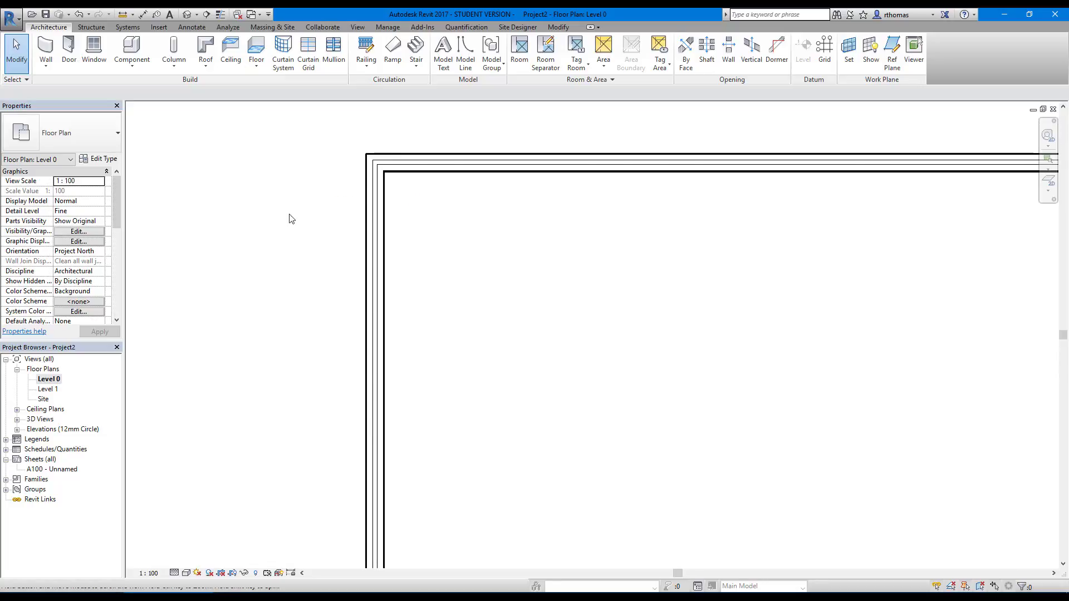
middle_click(559, 262)
middle_click(559, 262)
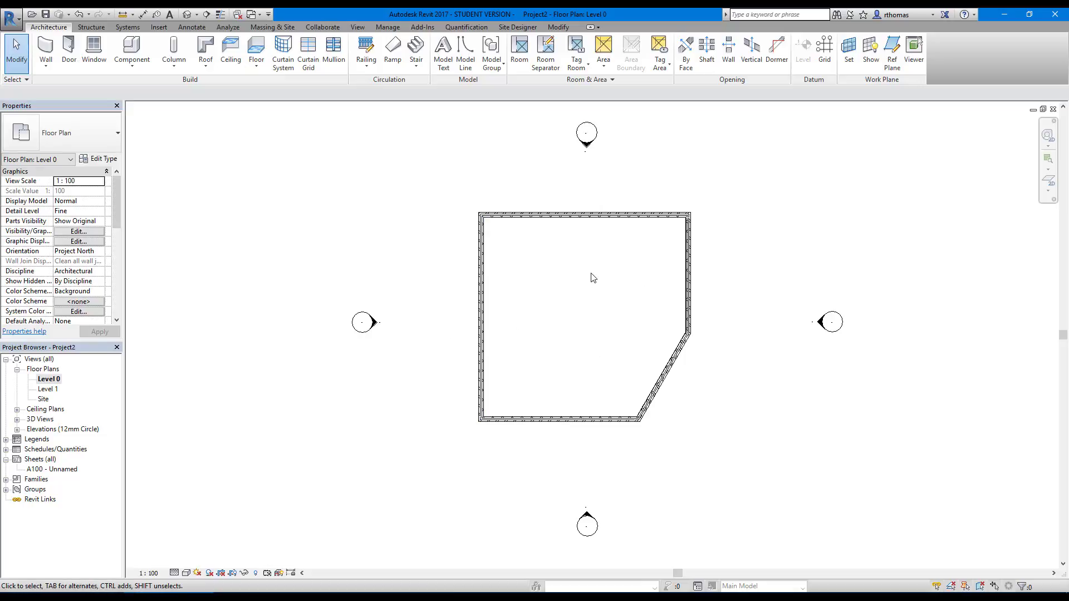
scroll(594, 265, up, 4)
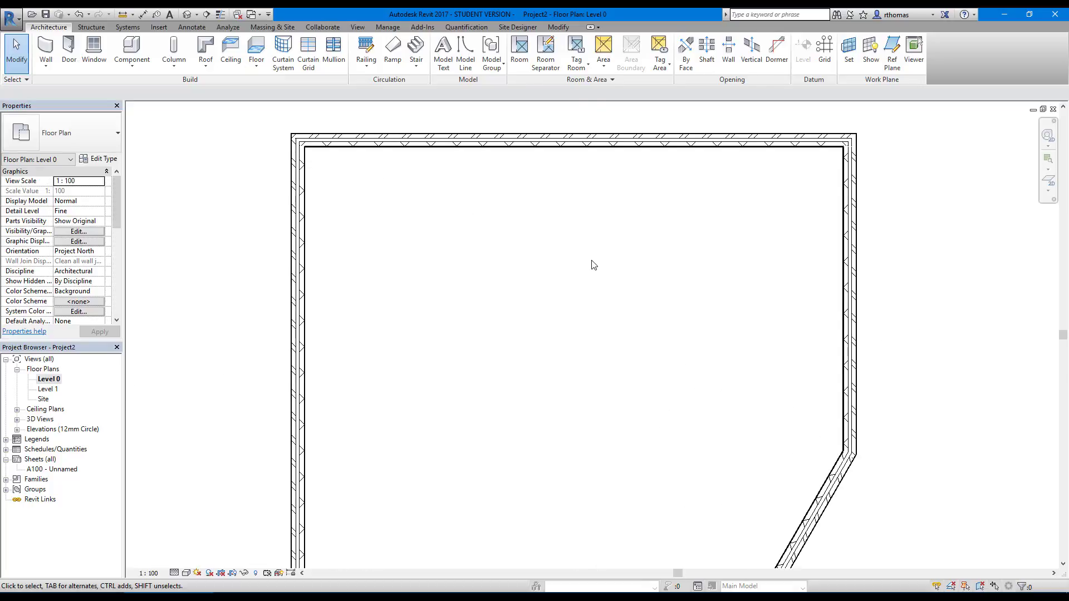
scroll(593, 265, up, 3)
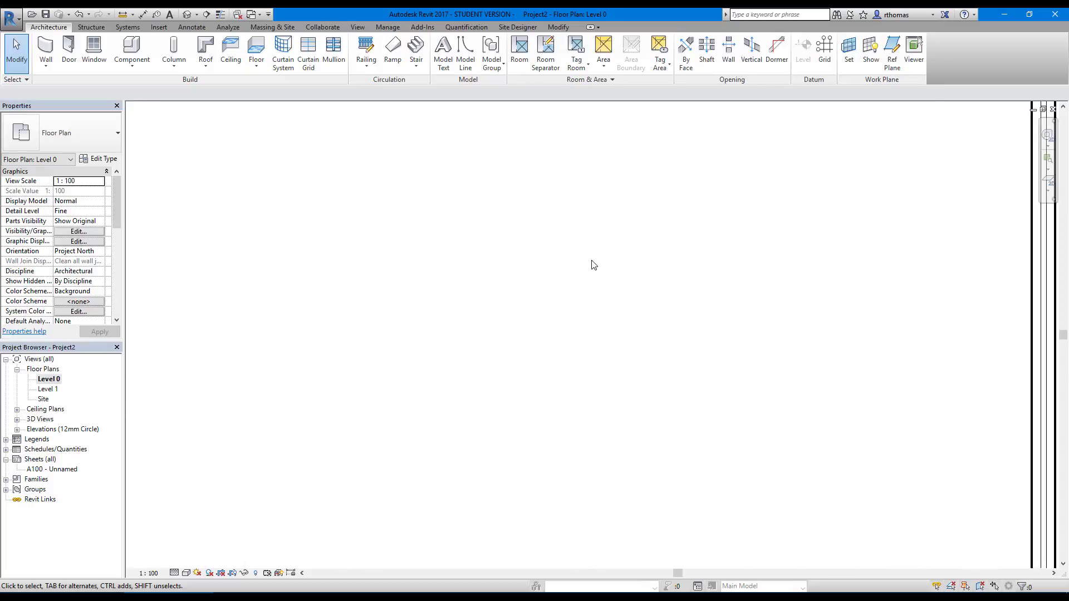
scroll(593, 265, down, 3)
scroll(593, 265, down, 3)
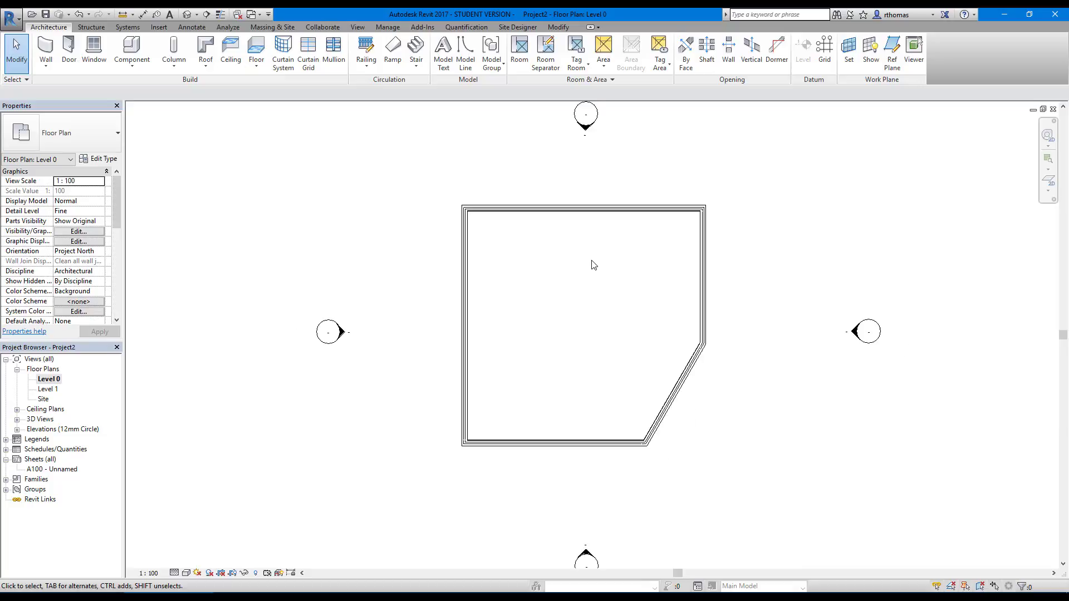
scroll(593, 265, up, 3)
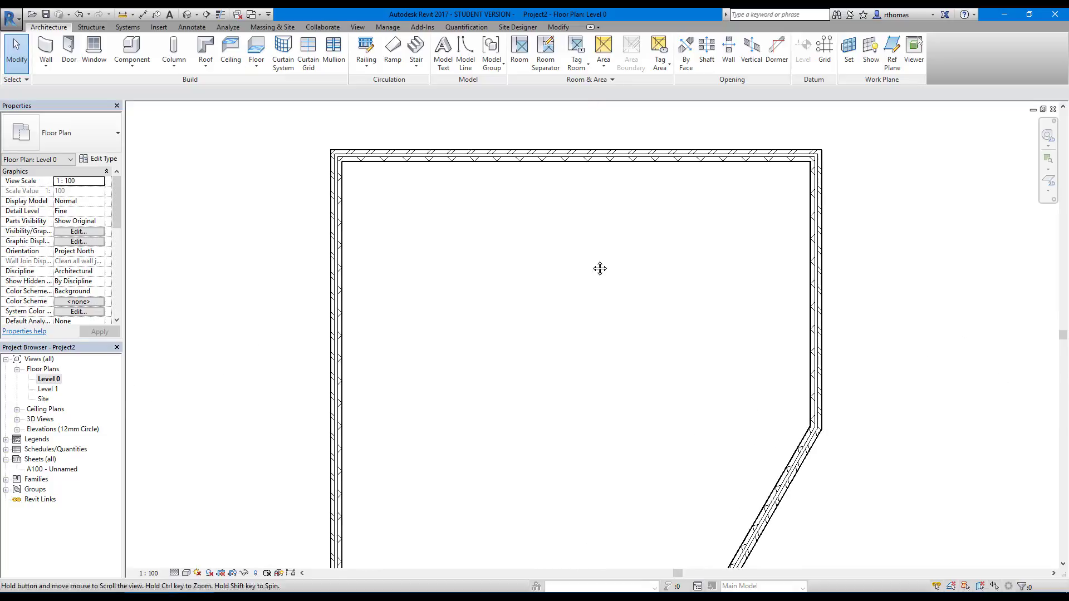
scroll(594, 265, down, 3)
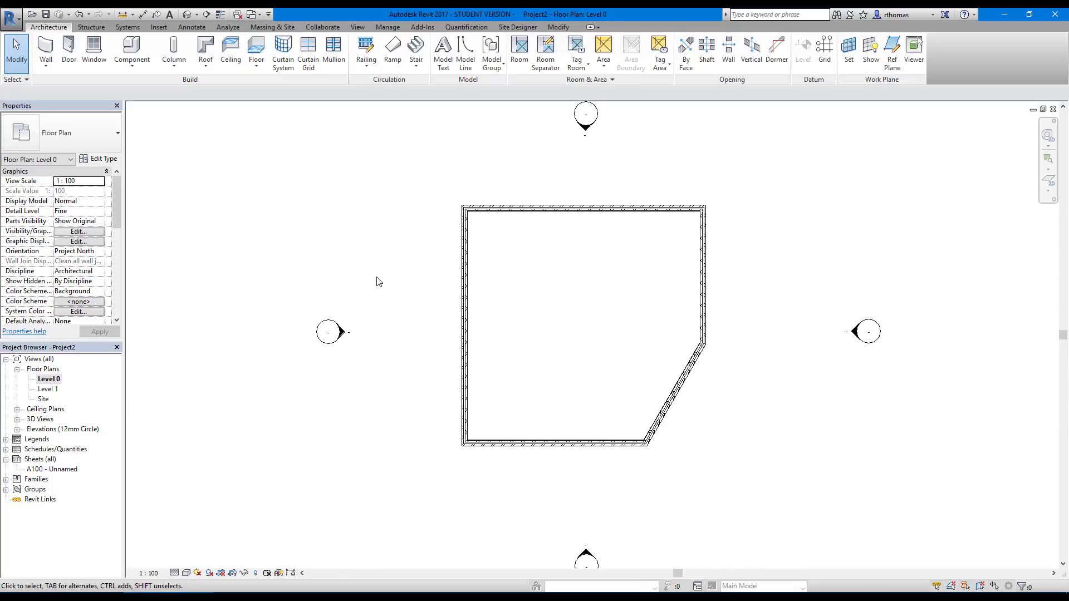
scroll(593, 313, down, 1)
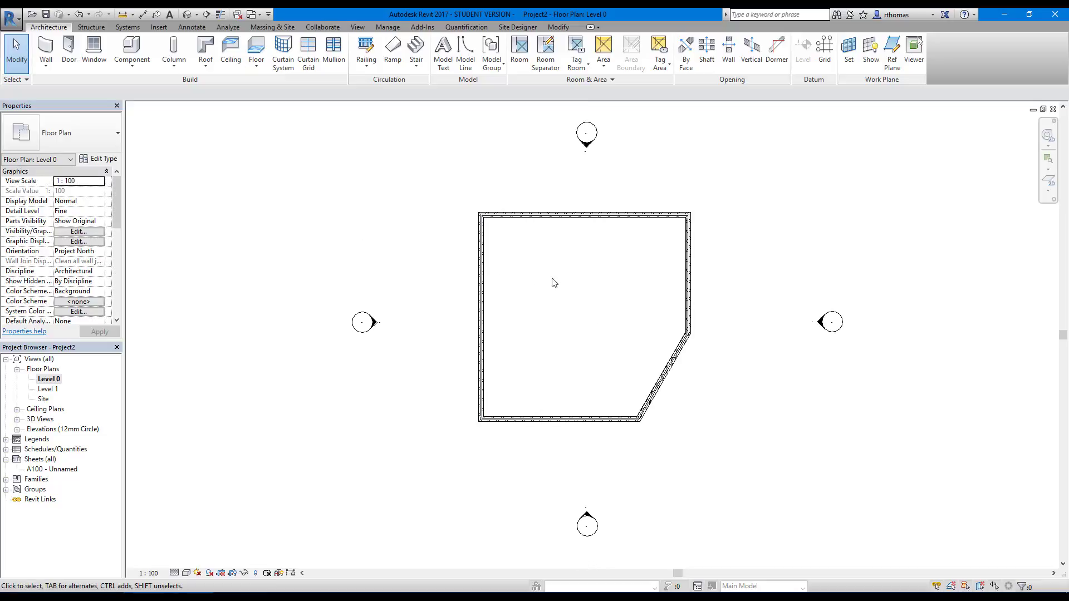
mouse_move(579, 285)
middle_down()
mouse_move(708, 303)
mouse_move(389, 291)
mouse_move(662, 313)
mouse_move(537, 296)
middle_up()
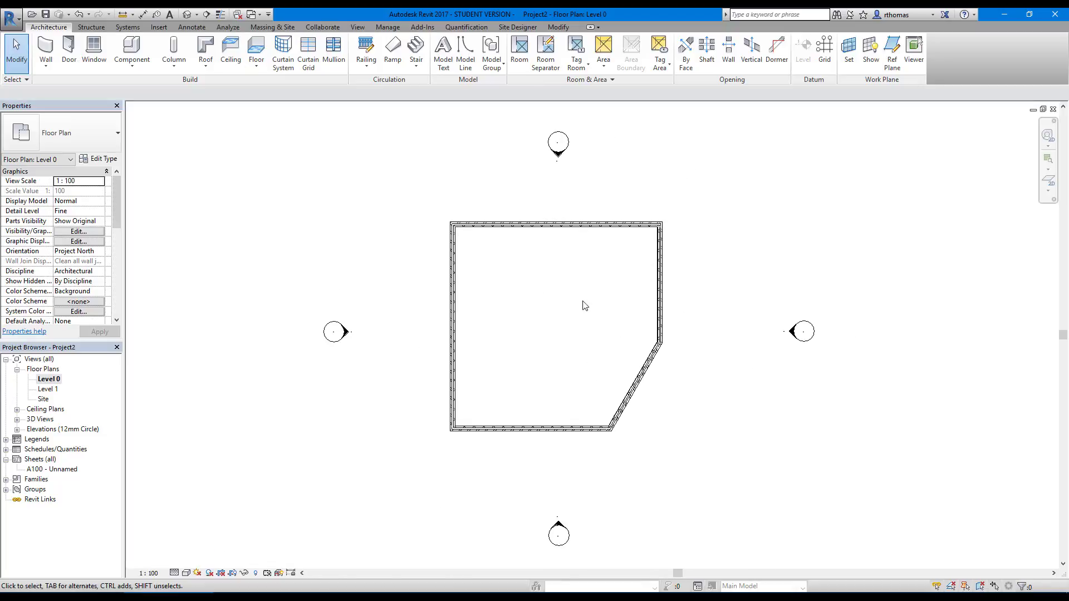
- Examine the brick exterior walls up close and from different sides in the default 3D view
click(187, 14)
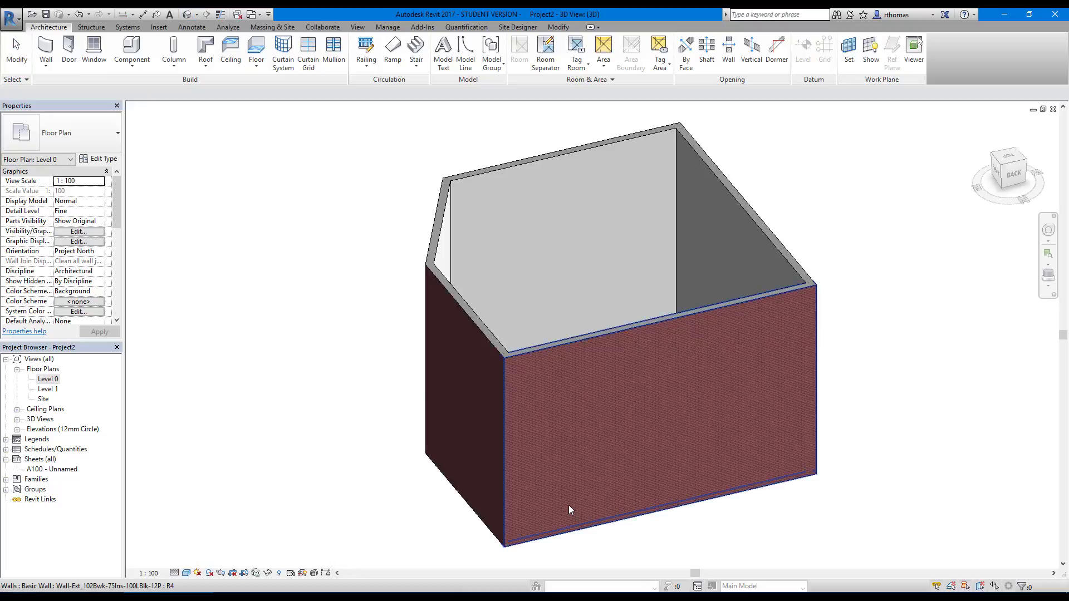
scroll(579, 371, up, 3)
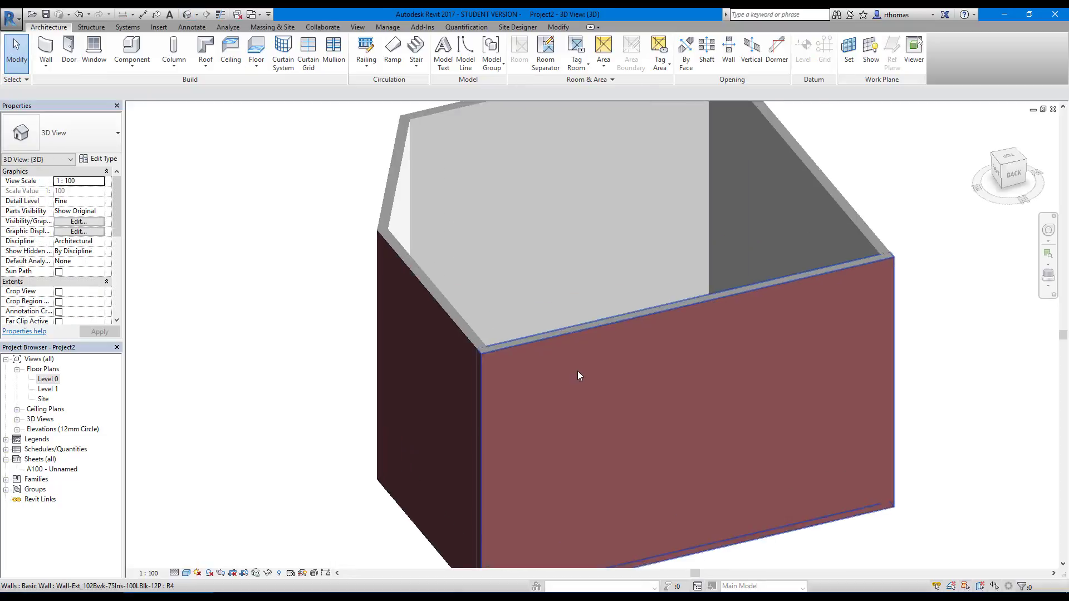
scroll(577, 373, down, 3)
scroll(578, 373, up, 2)
scroll(577, 371, up, 3)
scroll(579, 373, down, 4)
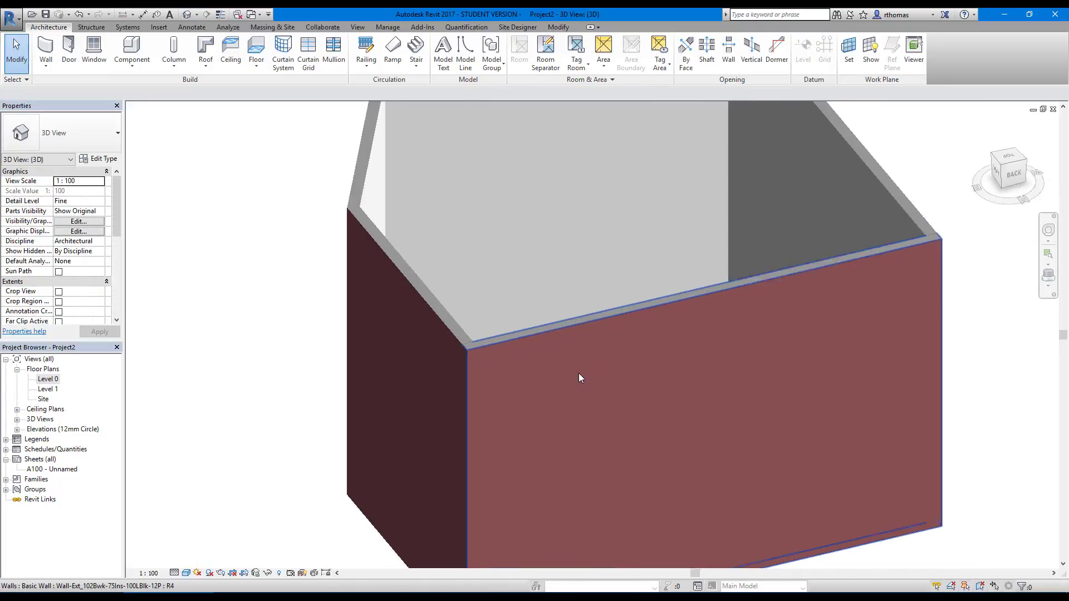
scroll(586, 363, up, 1)
scroll(585, 362, down, 1)
middle_drag(586, 363, 657, 358)
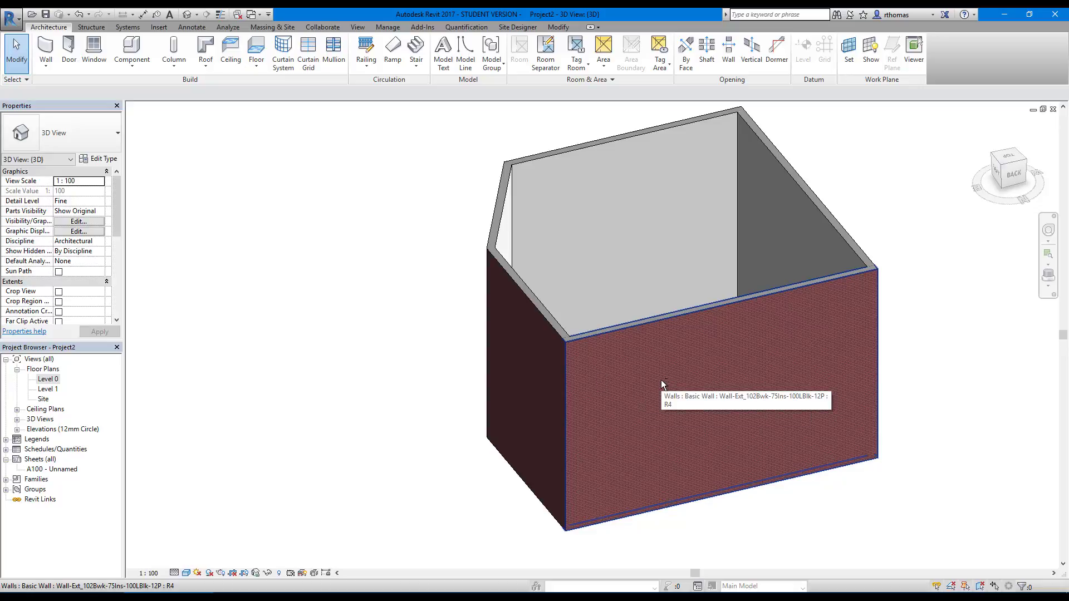
shift+middle_drag(660, 380, 434, 487)
- Look at the exterior walls squarely from the left and the back, and restore the home 3D view
click(1017, 183)
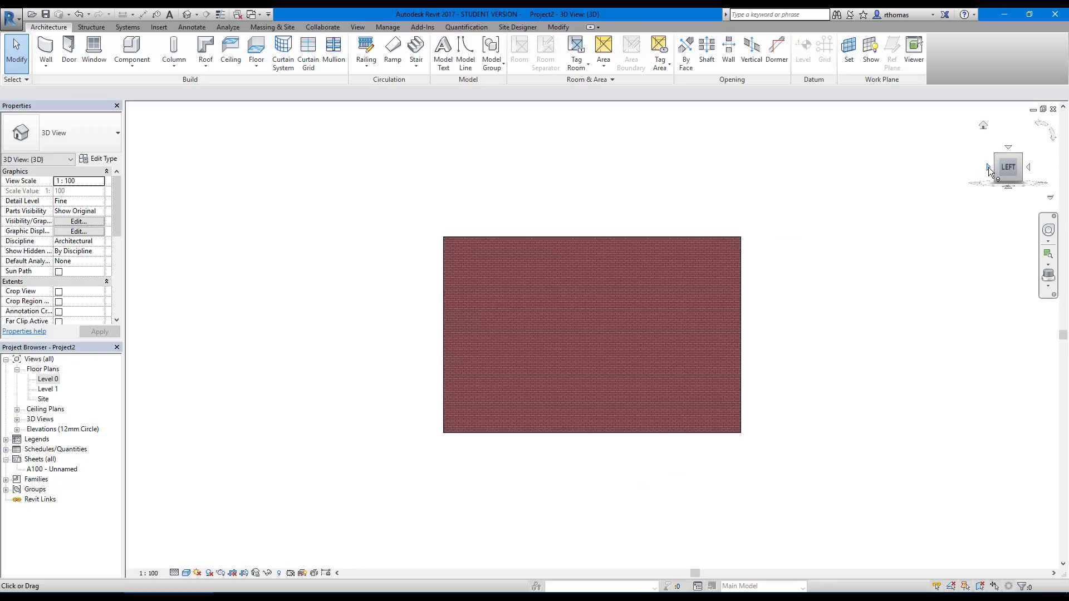
click(990, 167)
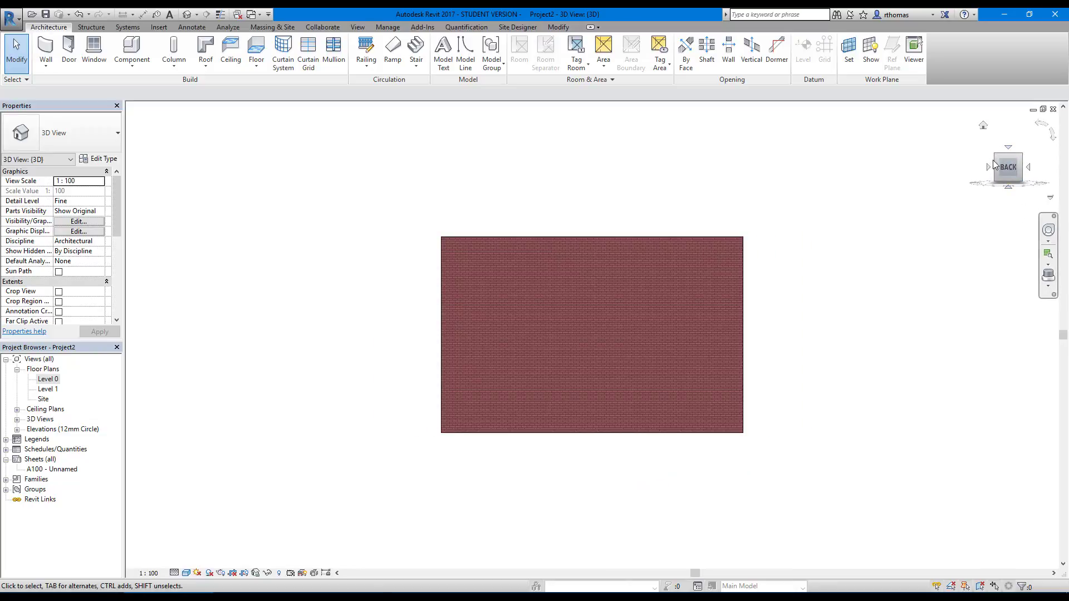
click(984, 127)
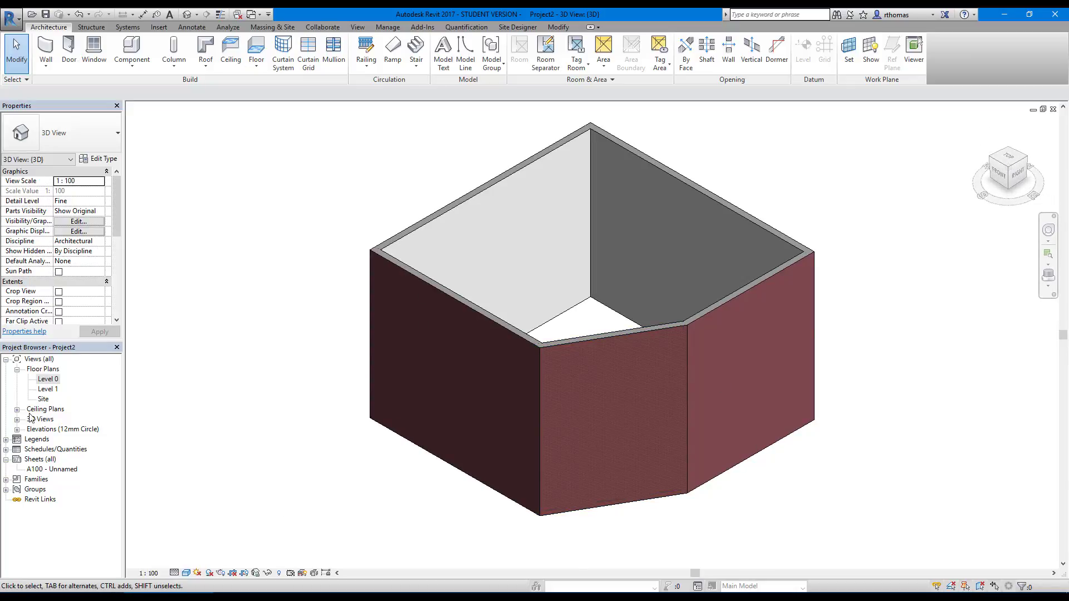
- Start the Wall command in the Level 0 floor plan with the basic wall type Wall-Int_12P-100Blk-12P
double_click(48, 379)
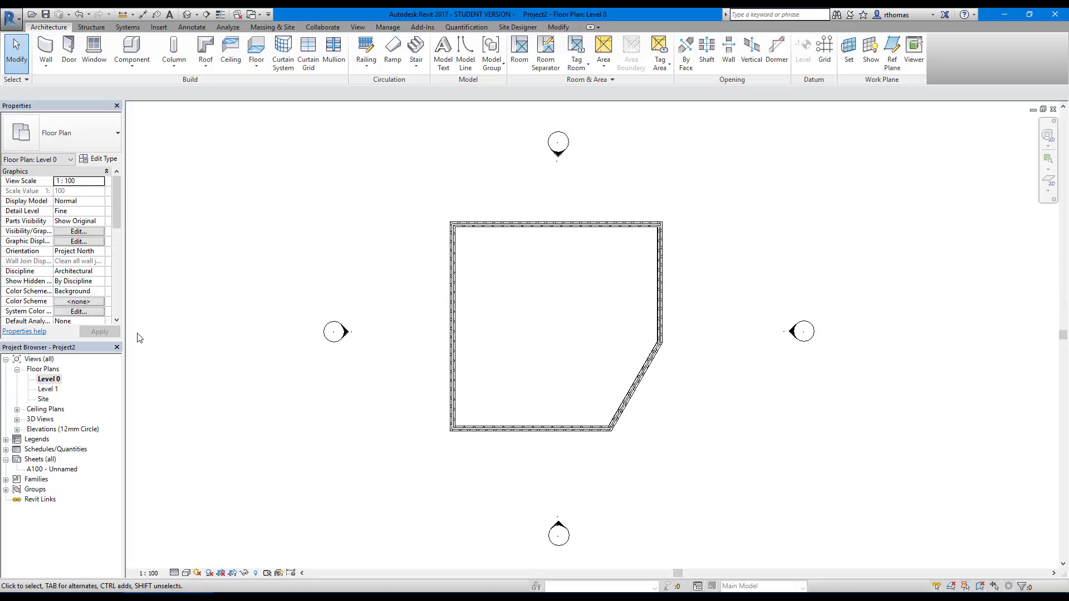
click(47, 47)
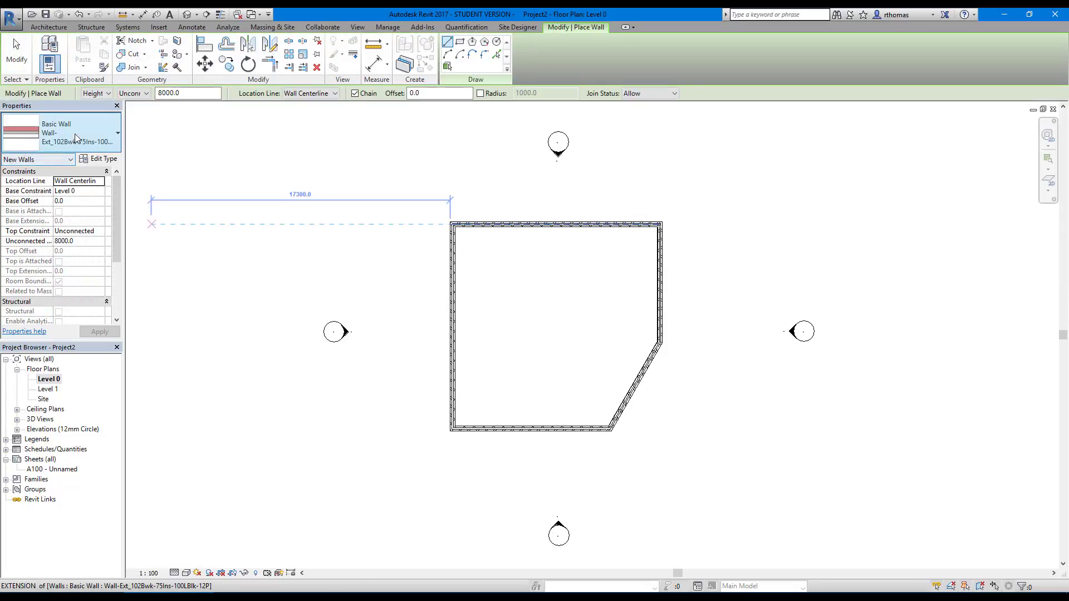
click(99, 139)
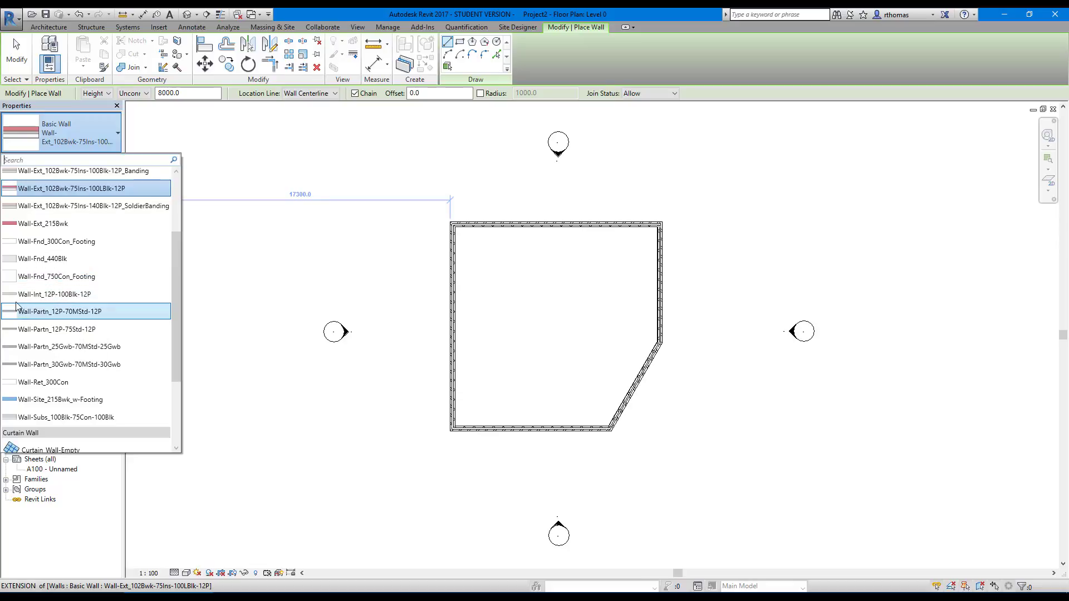
mouse_move(30, 297)
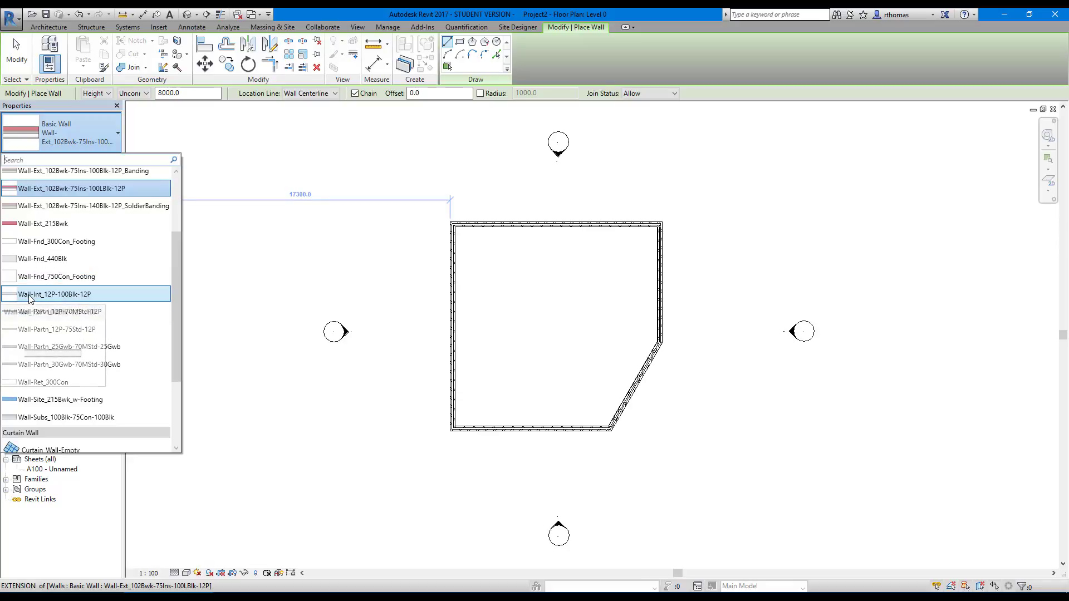
click(60, 295)
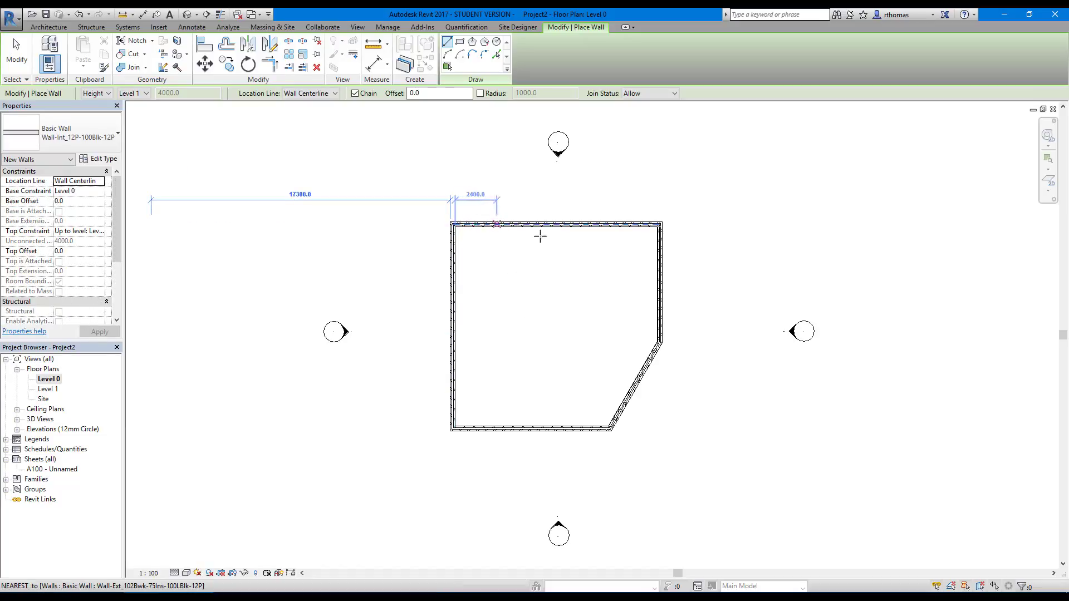
- Draw two chained interior walls: one vertically down from the upper wall's midpoint, the other about 4896 mm long, perpendicular to the angled exterior wall
scroll(413, 254, down, 1)
scroll(409, 250, up, 1)
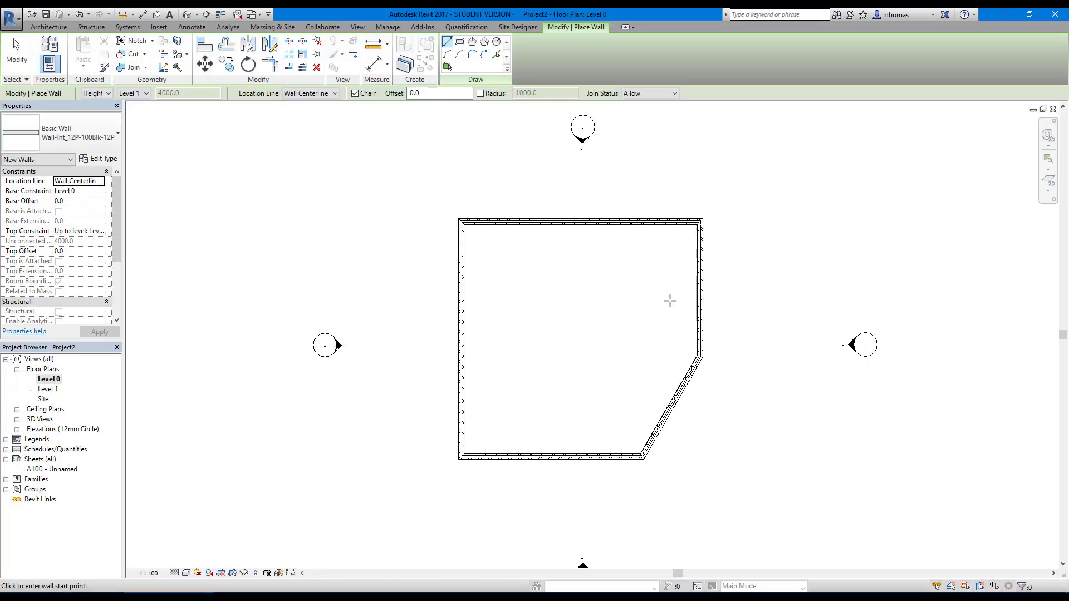
middle_drag(538, 264, 490, 260)
scroll(478, 251, down, 1)
middle_drag(423, 259, 482, 252)
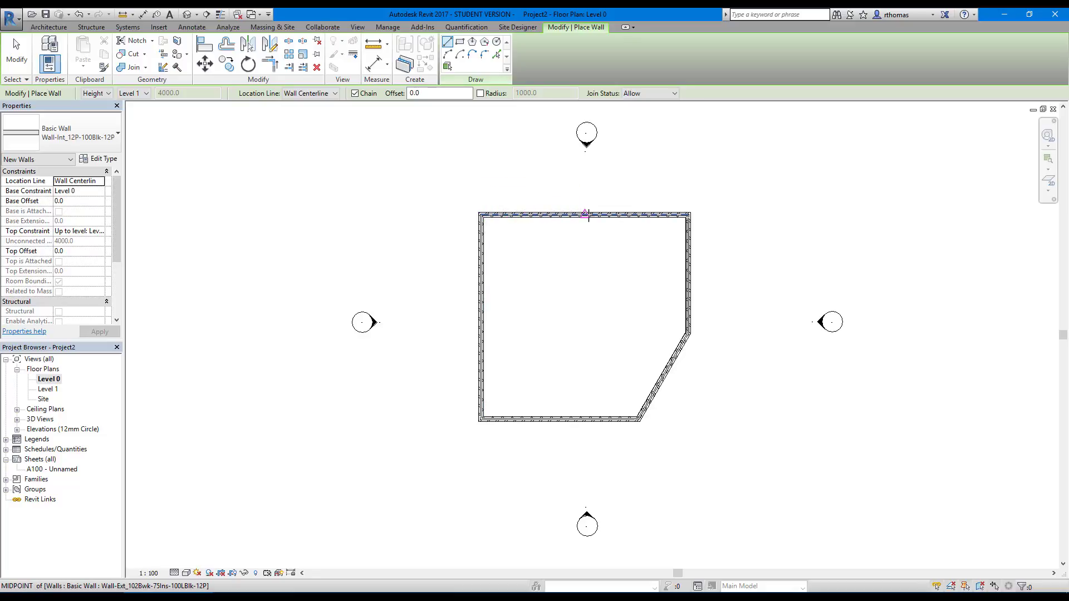
click(688, 215)
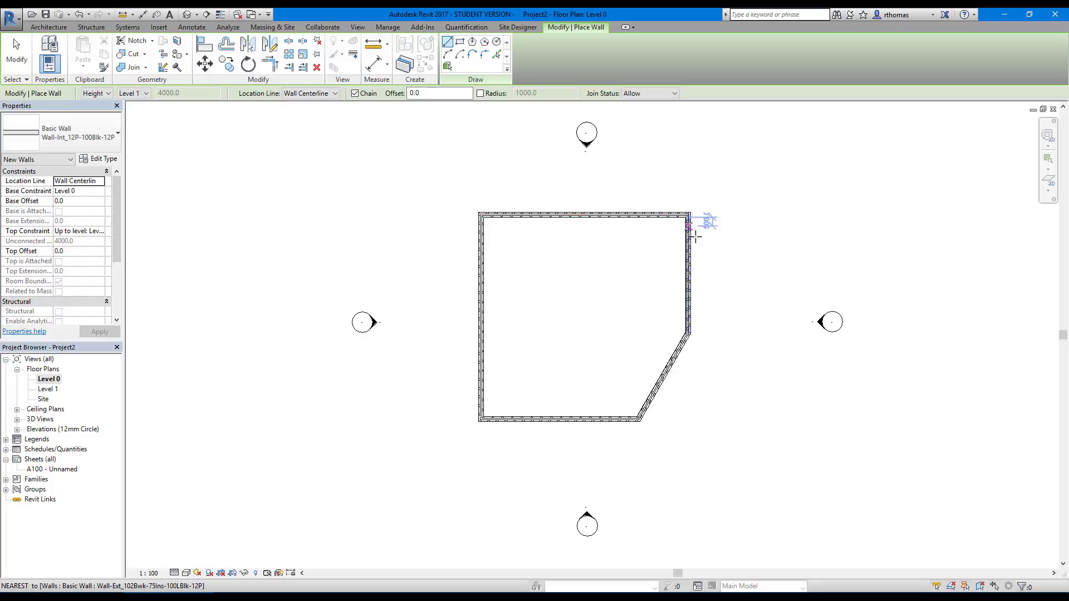
click(689, 333)
click(583, 214)
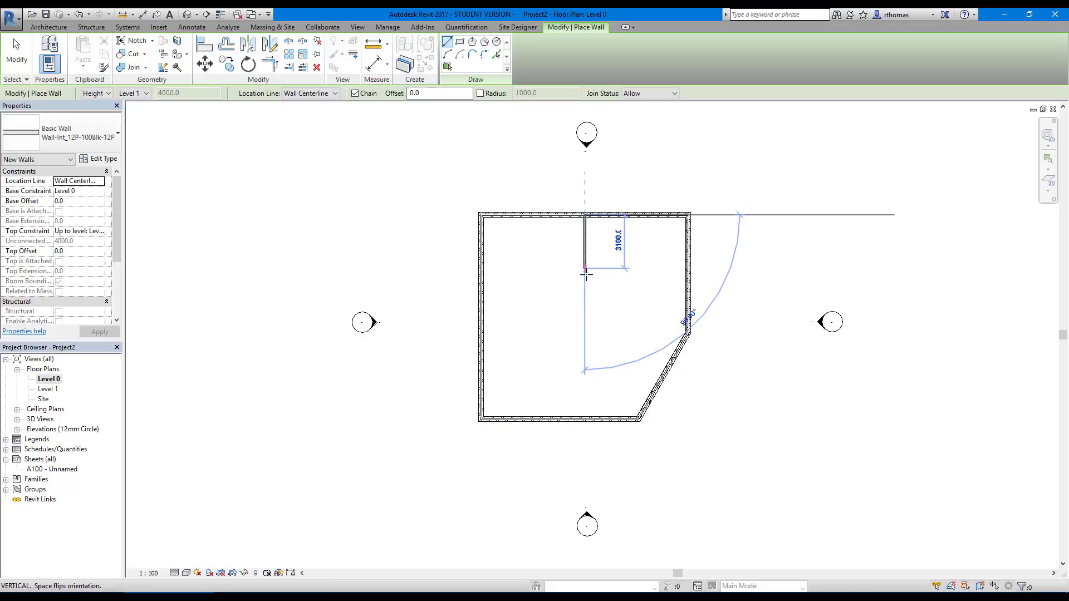
click(585, 343)
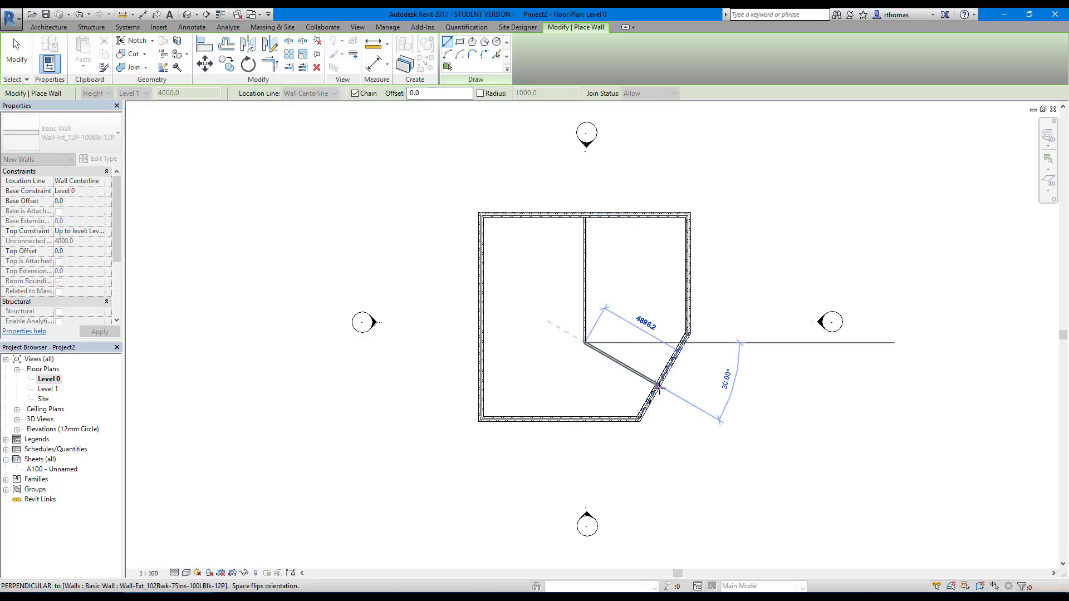
click(658, 385)
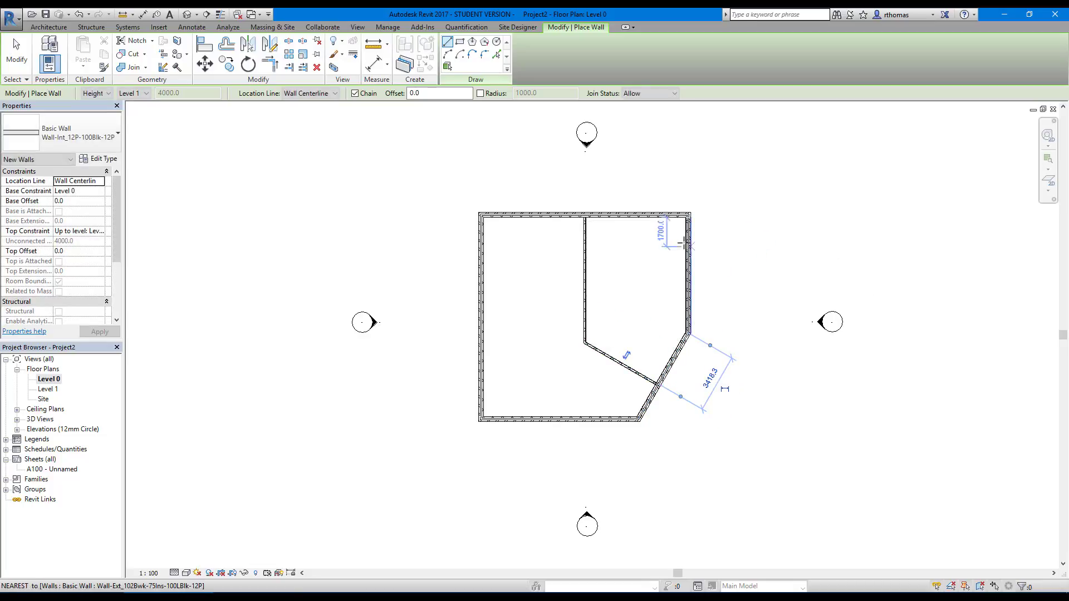
right_click(749, 167)
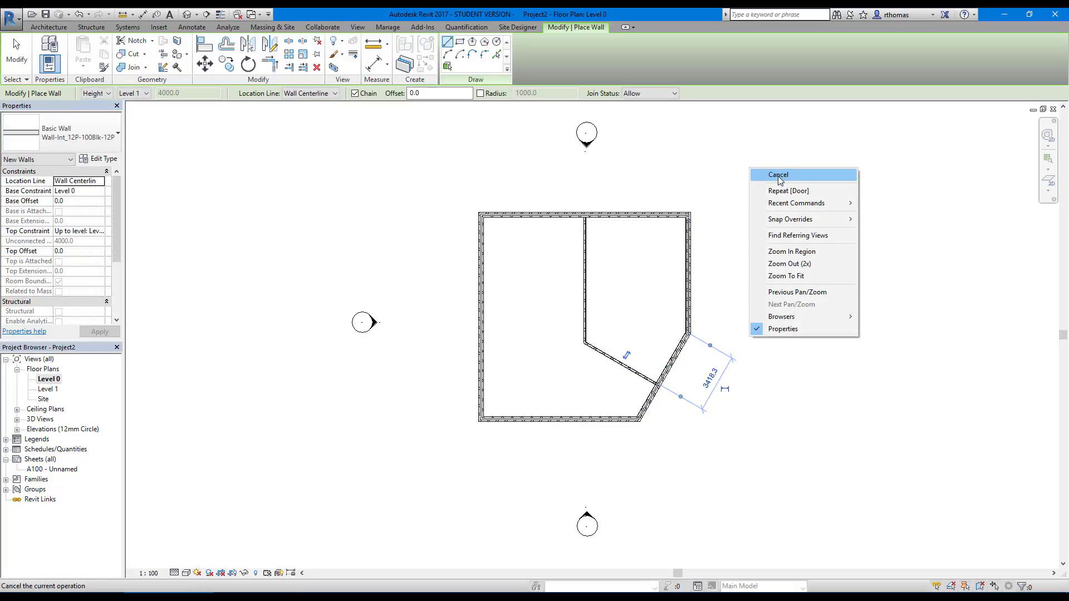
click(778, 177)
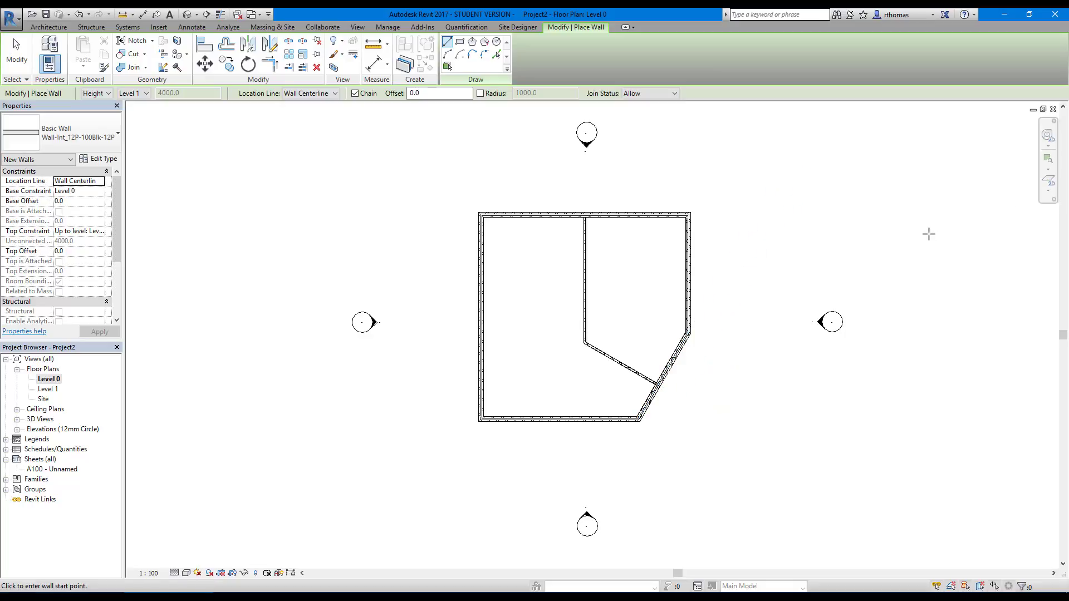
right_click(785, 184)
click(809, 192)
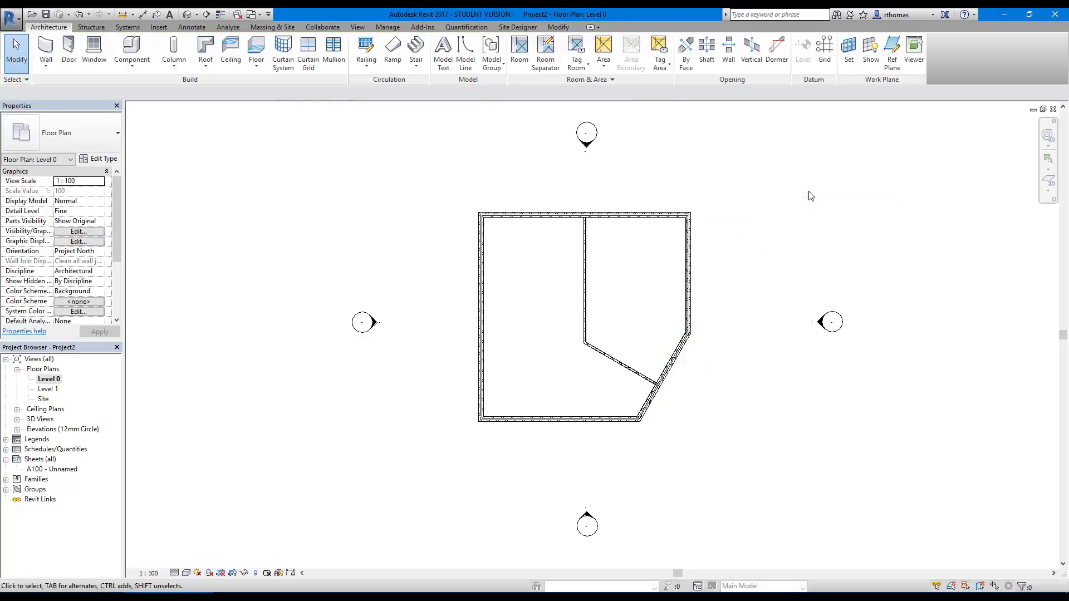
- Select the interior wall in the default 3D view and inspect its Top Constraint options
click(187, 15)
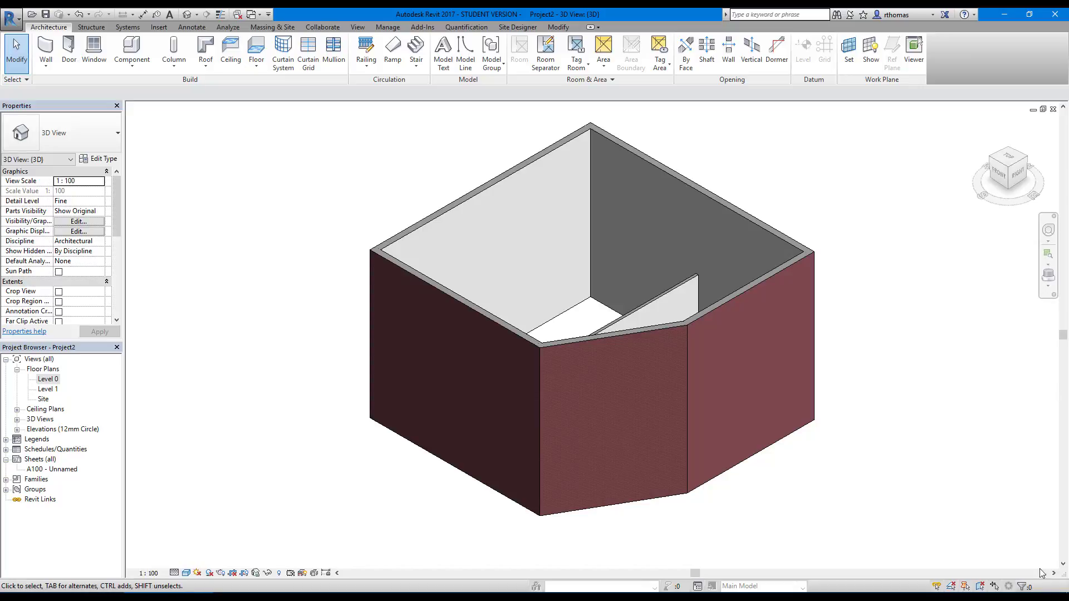
click(648, 306)
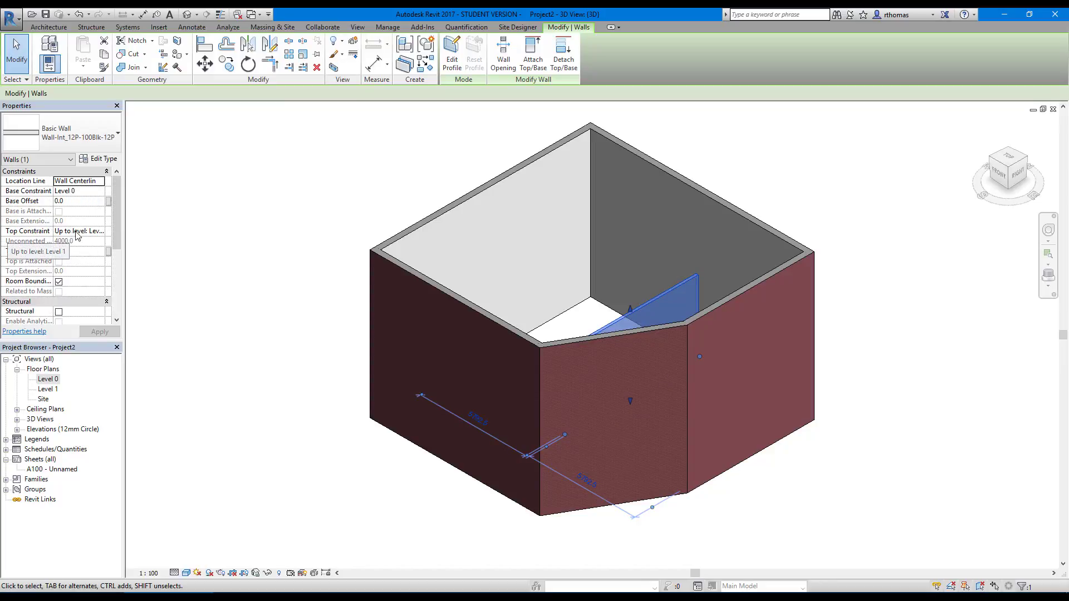
click(96, 234)
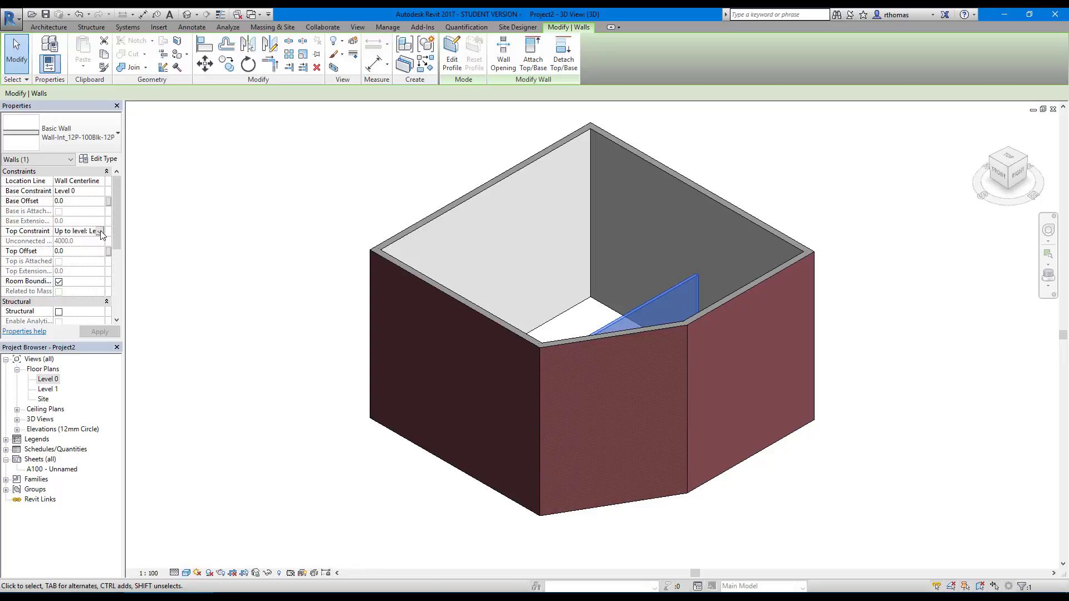
click(100, 230)
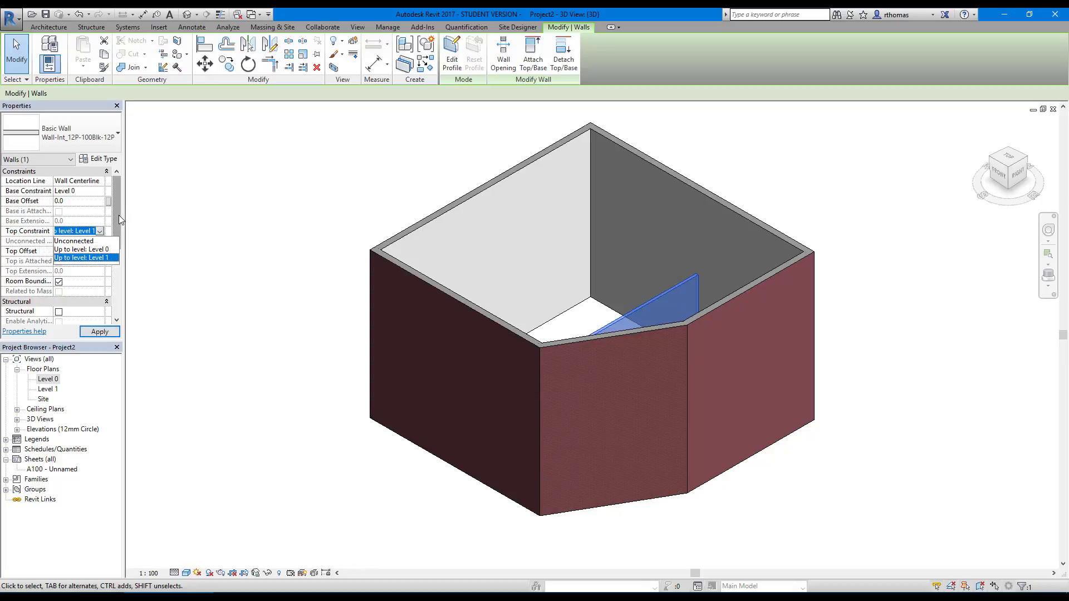
click(118, 216)
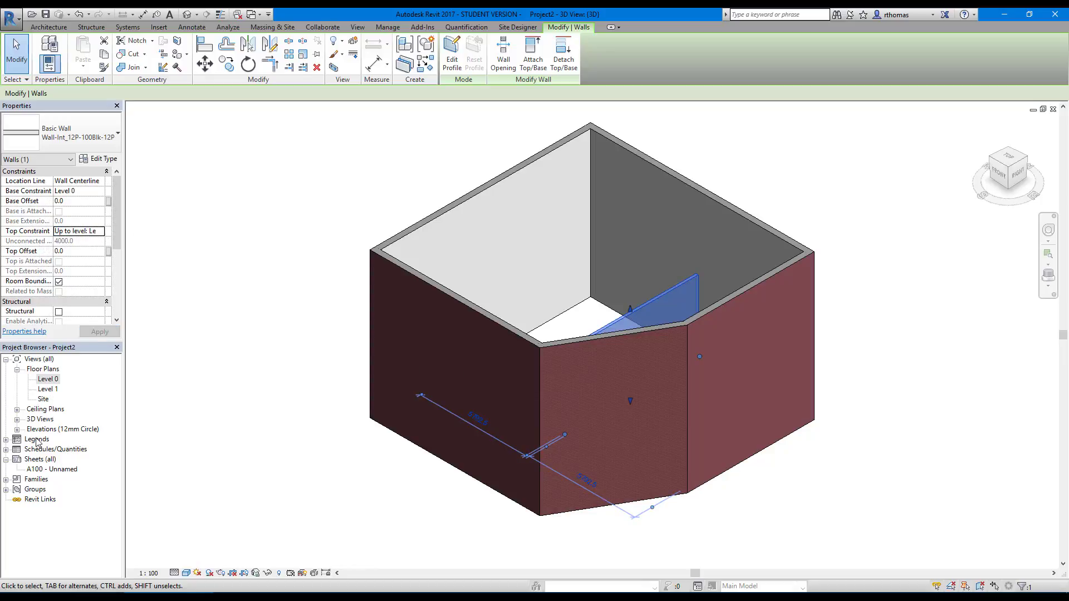
- Open the East elevation and temporarily hide the selected interior wall
click(18, 429)
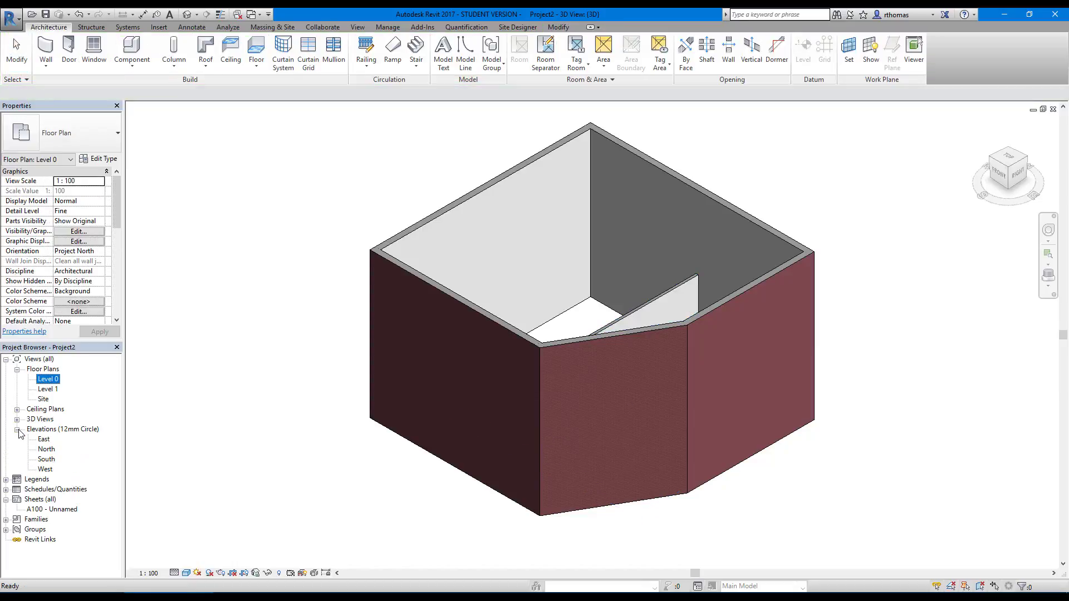
click(43, 439)
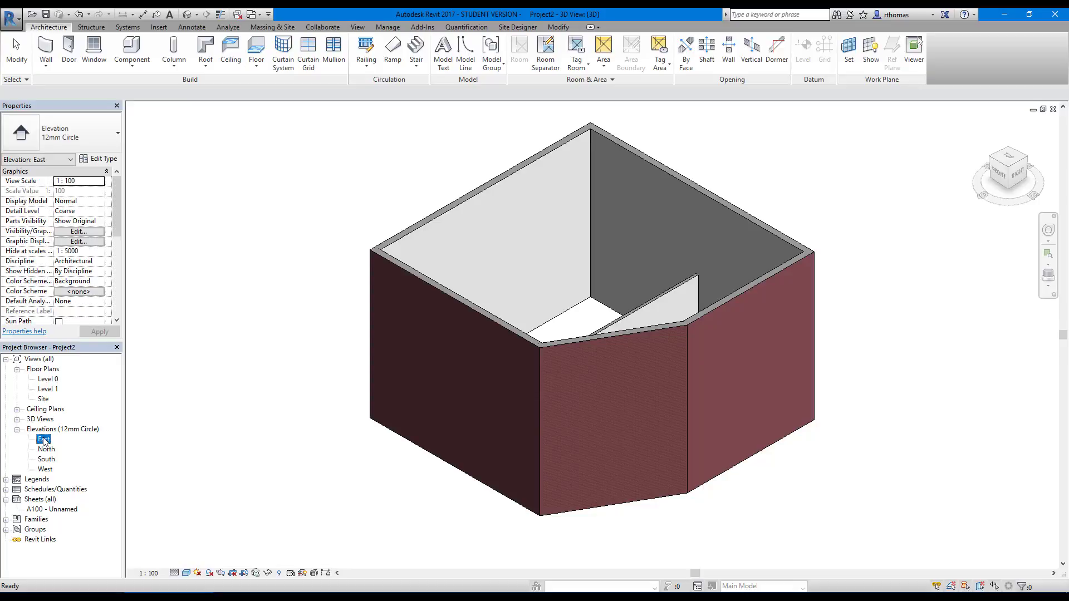
double_click(44, 440)
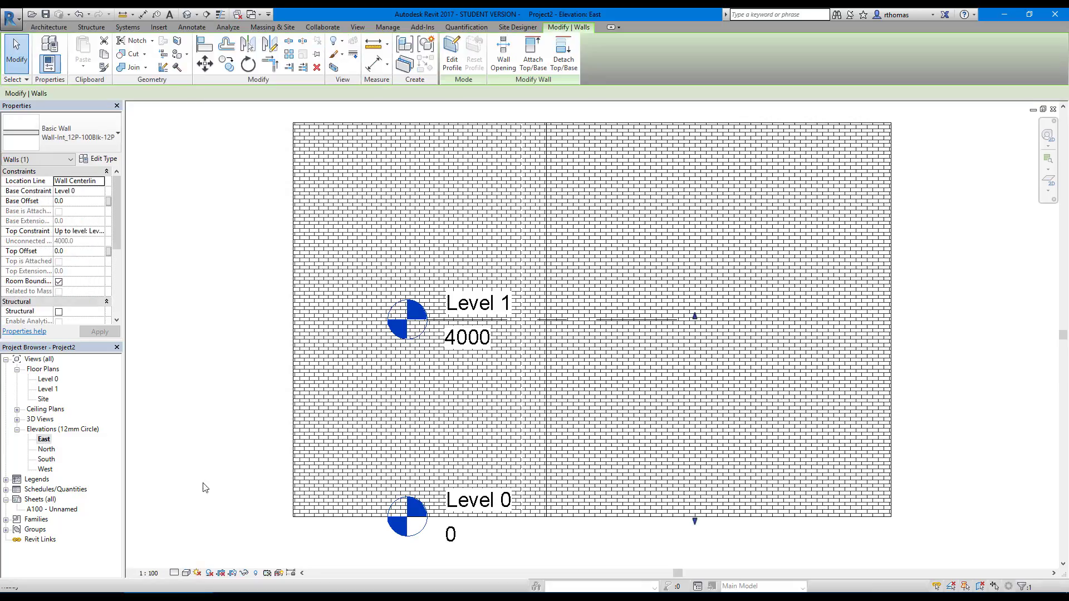
click(244, 573)
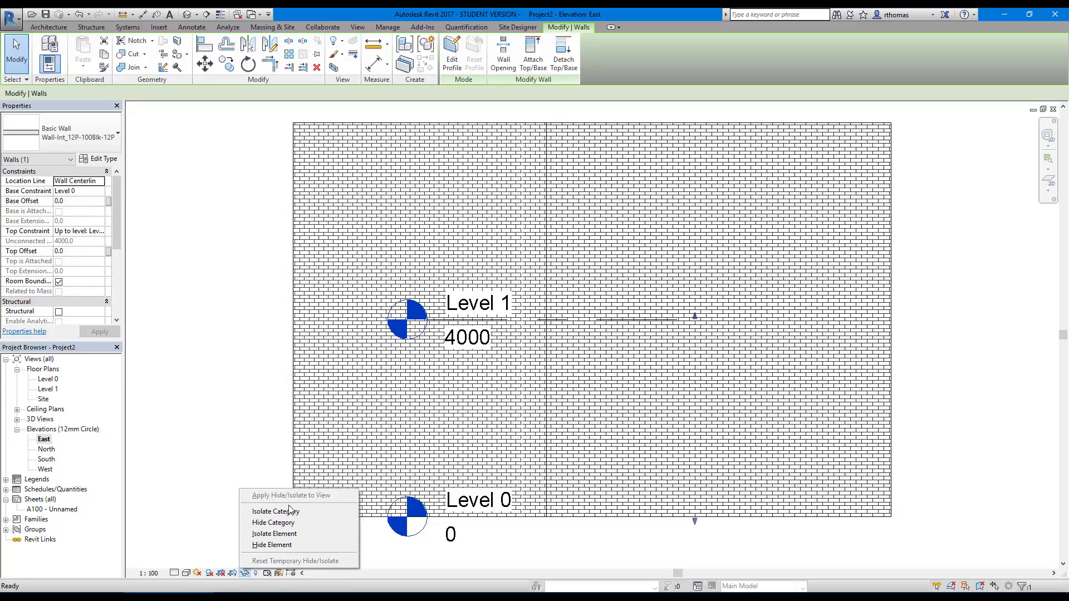
click(280, 548)
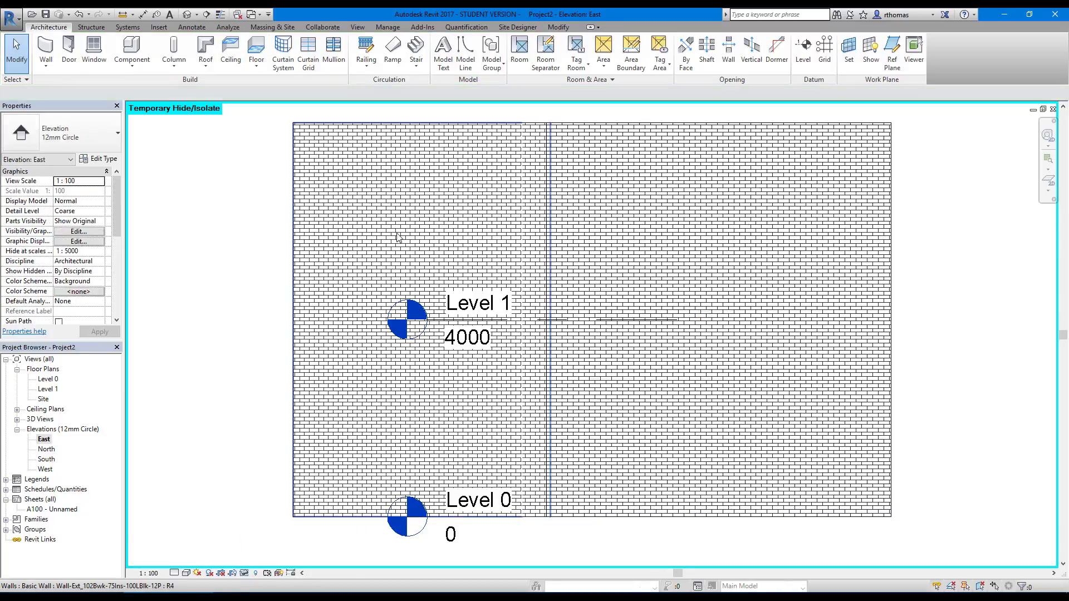
- Temporarily hide the angled brick exterior wall in the East elevation to expose what lies behind it
click(420, 203)
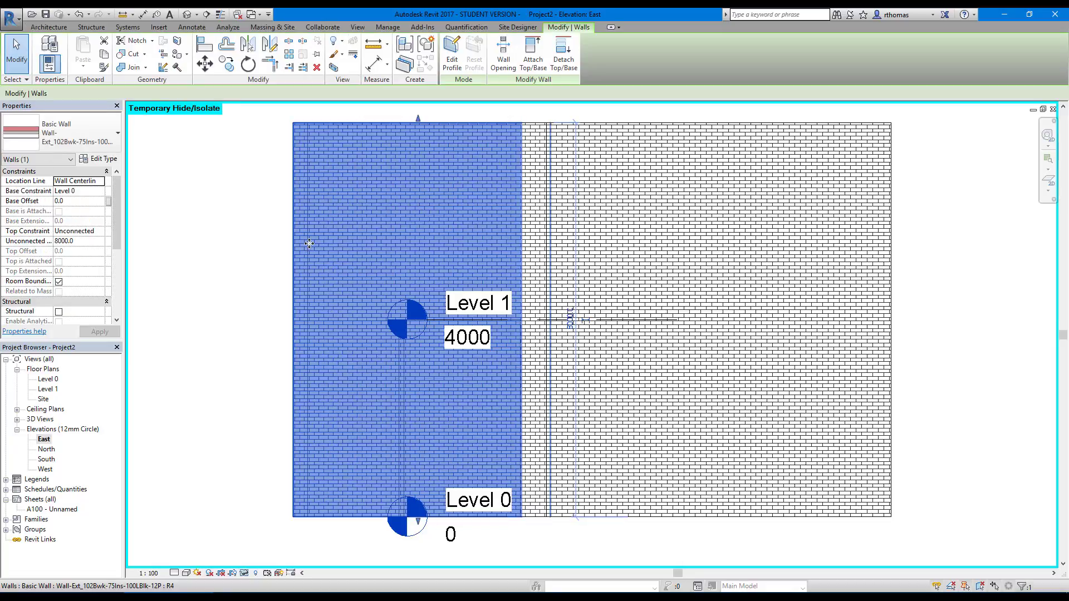
right_click(280, 253)
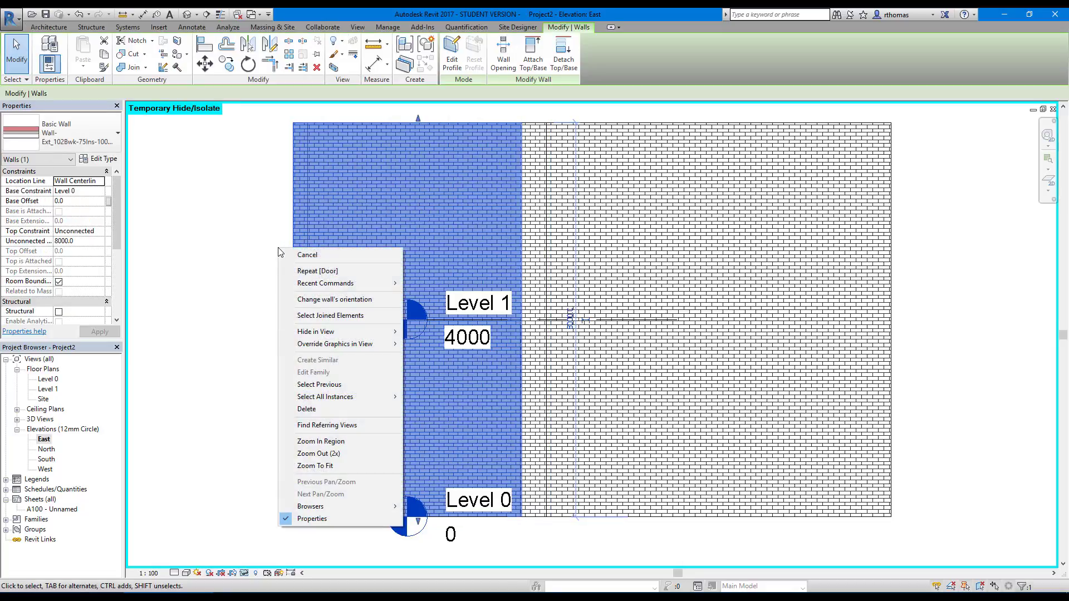
click(244, 573)
click(256, 545)
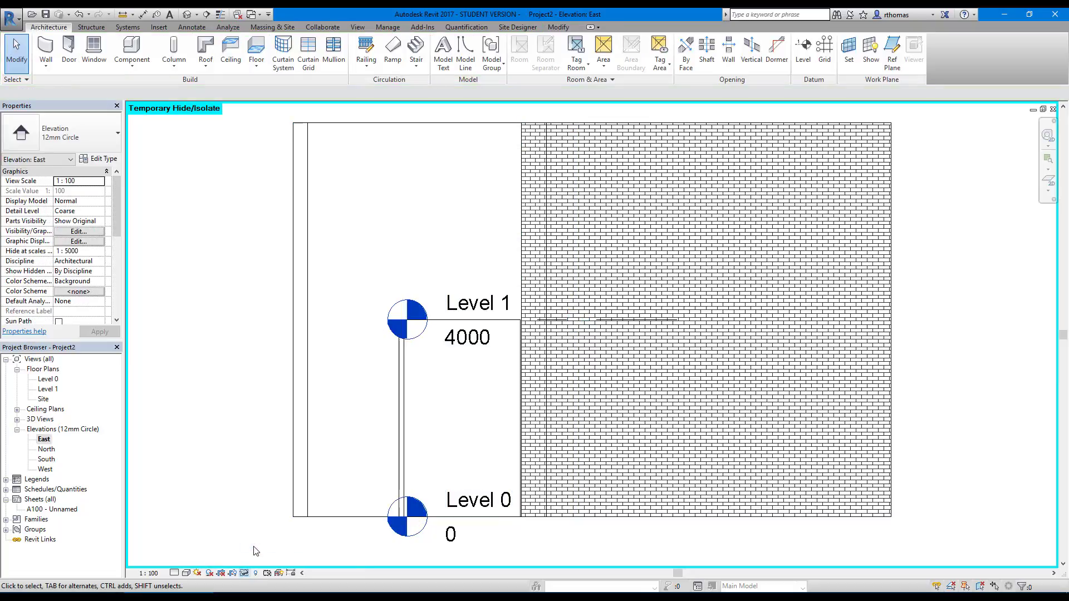
- Select the exposed interior wall to check its height against the levels, and reset the temporary hide/isolate
click(405, 384)
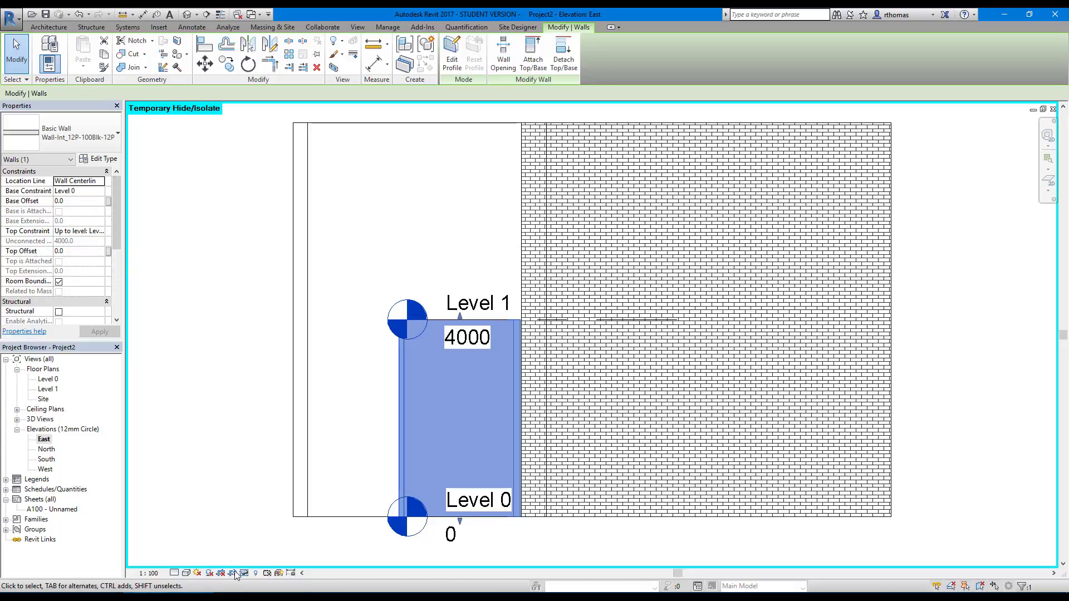
right_click(233, 495)
click(237, 536)
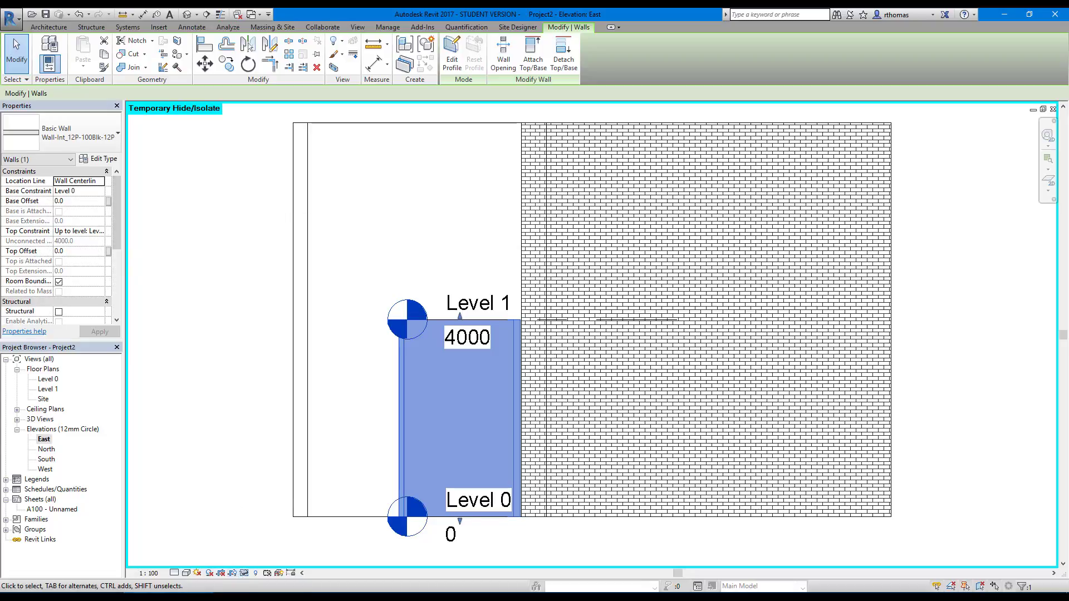
click(245, 573)
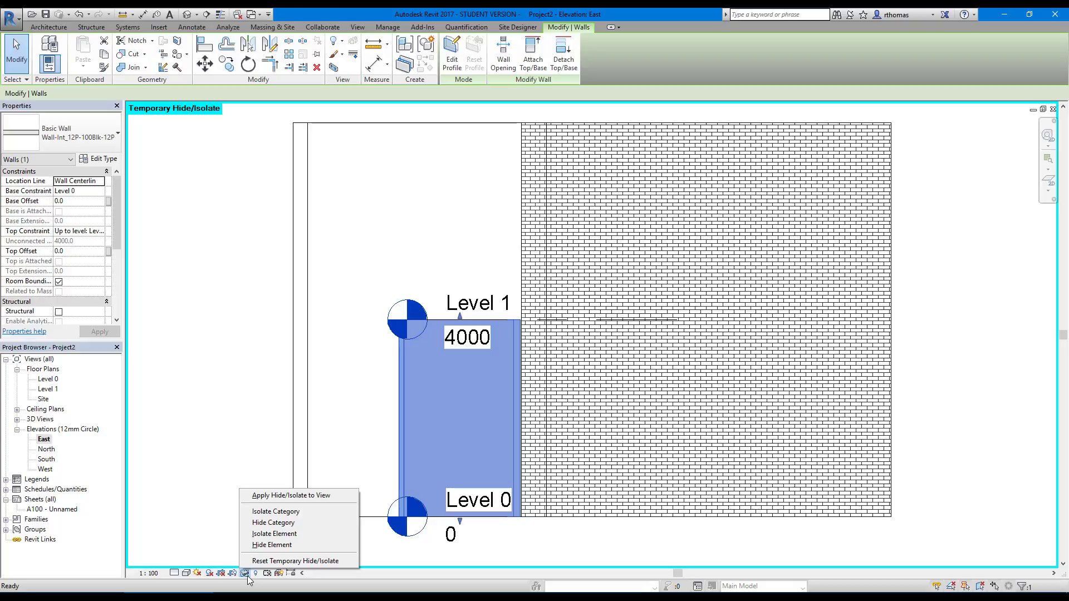
click(279, 561)
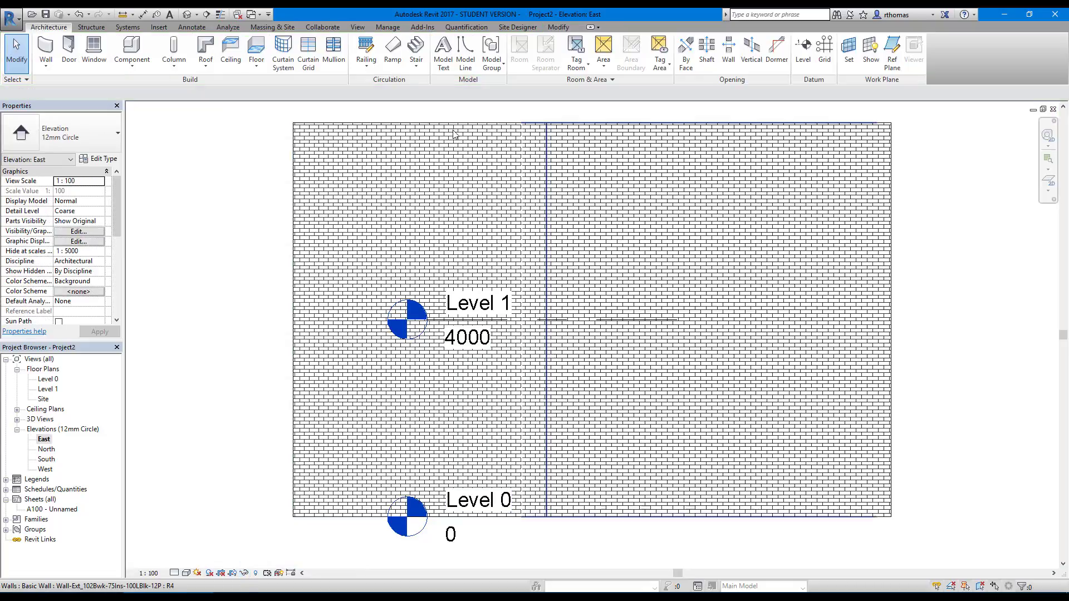
- In the Level 0 floor plan, place a Doors_ExtDbl_Flush 1810x2110mm door in the west exterior wall, about 1500 mm from the upper corner
double_click(56, 380)
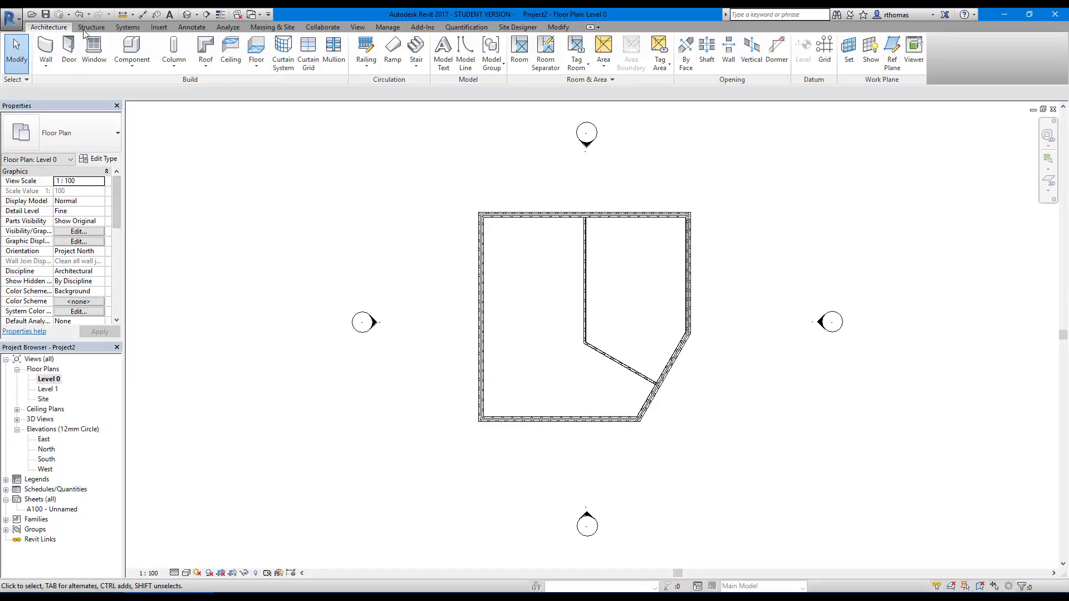
click(76, 46)
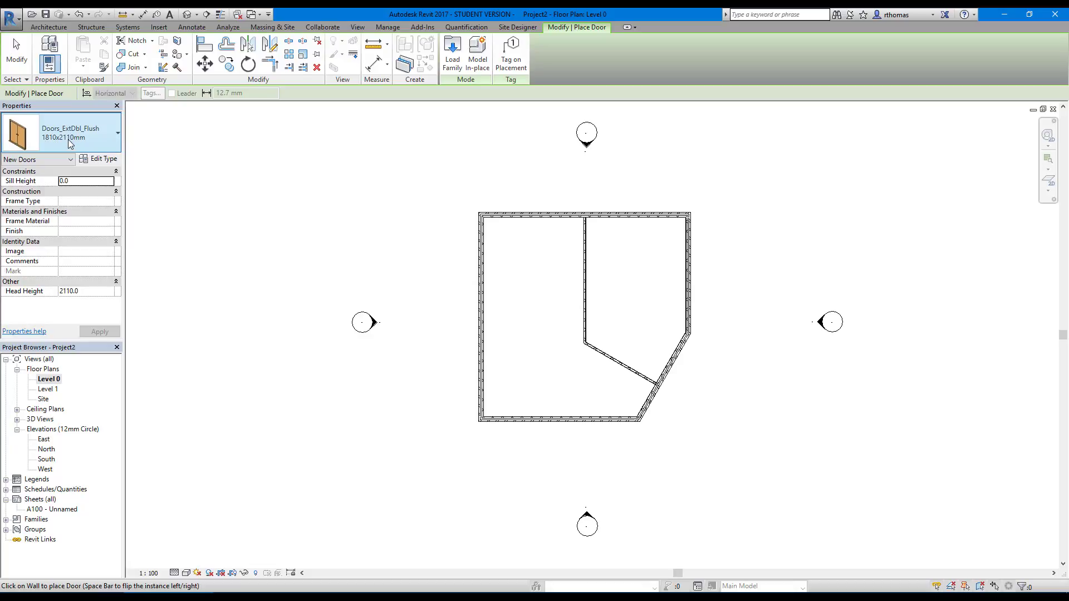
click(118, 133)
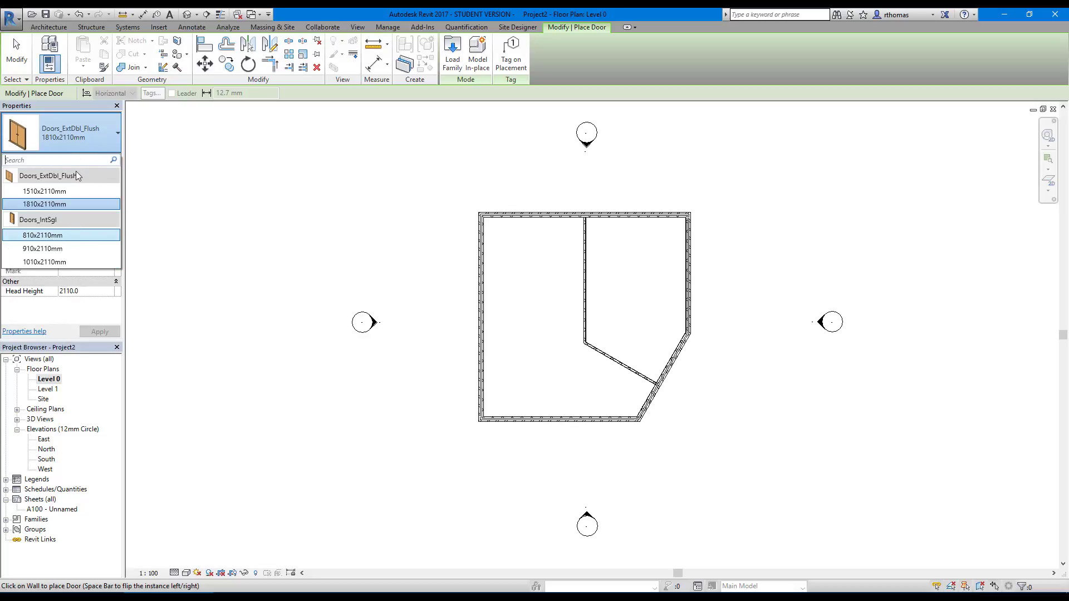
click(70, 136)
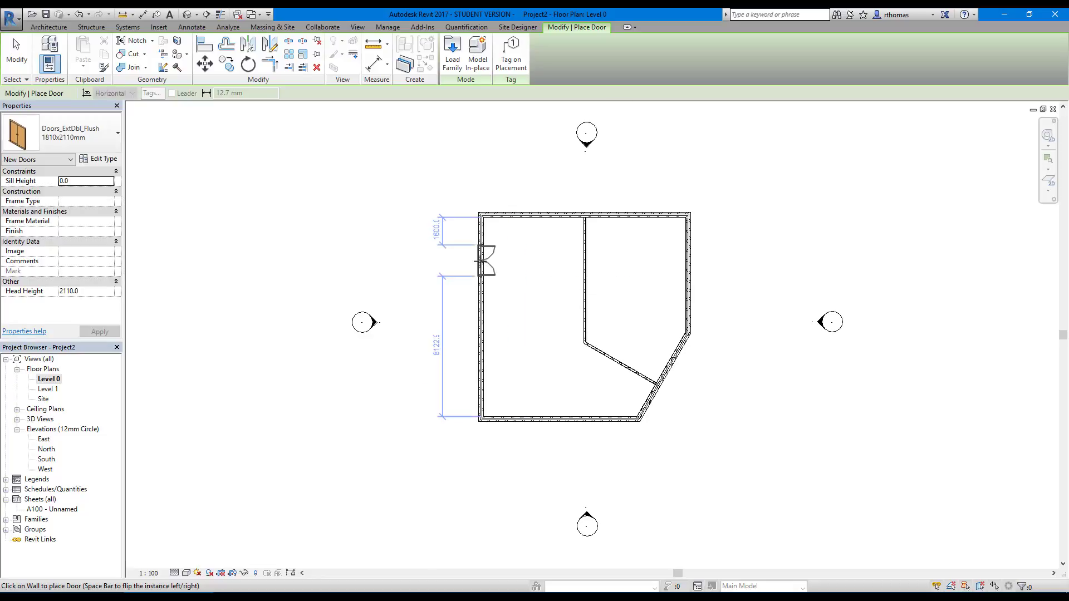
scroll(482, 260, up, 5)
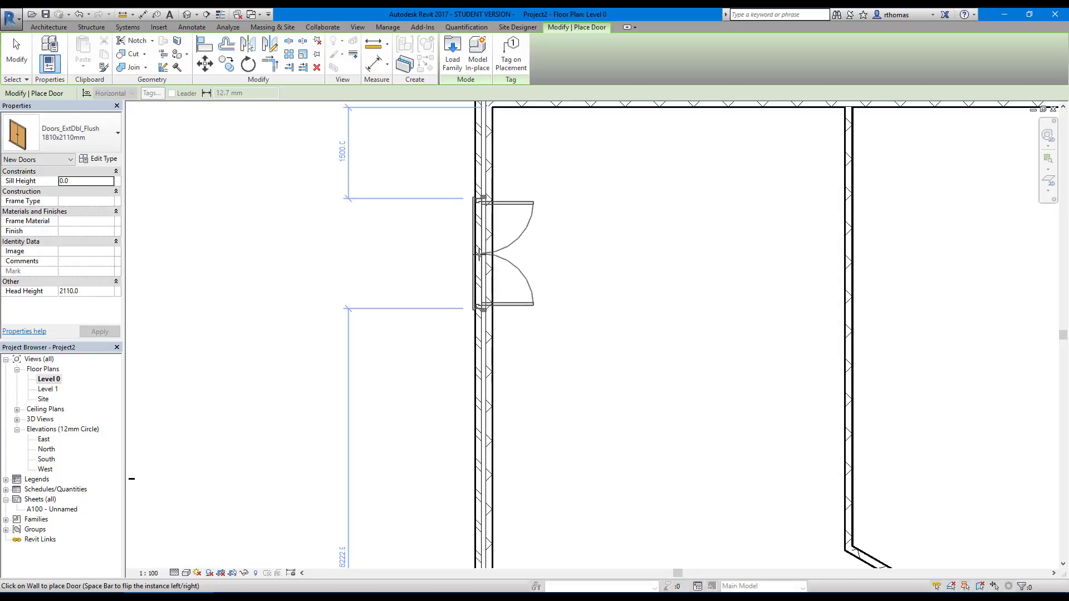
click(523, 263)
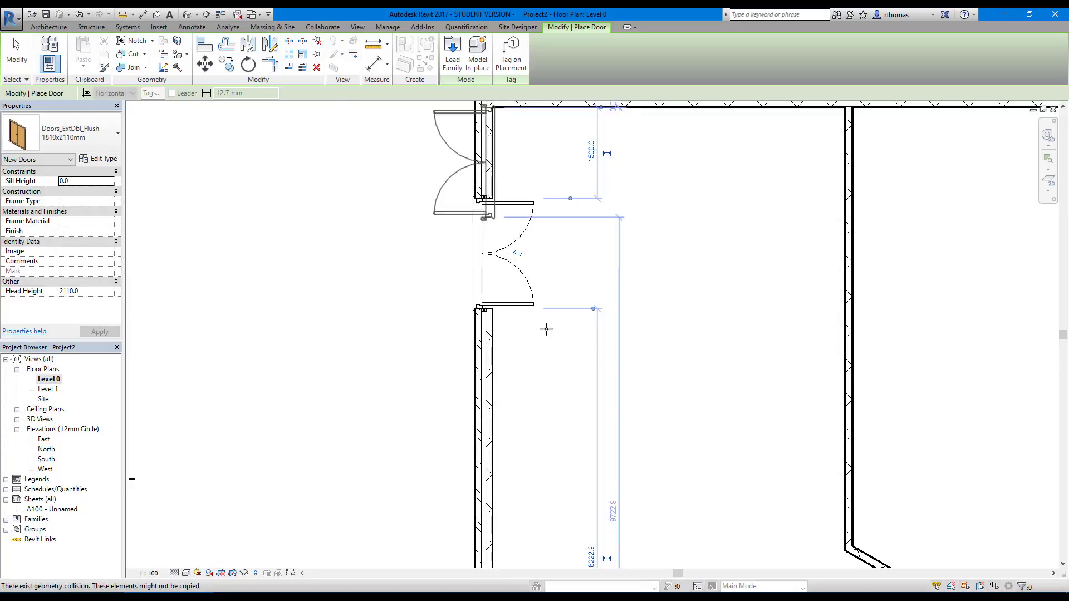
- Place another Doors_ExtDbl_Flush 1810x2110mm door in the upper exterior wall, centred on the right-hand room with 1991.3 mm on each side
middle_drag(630, 399, 416, 487)
scroll(496, 247, up, 2)
scroll(496, 247, down, 2)
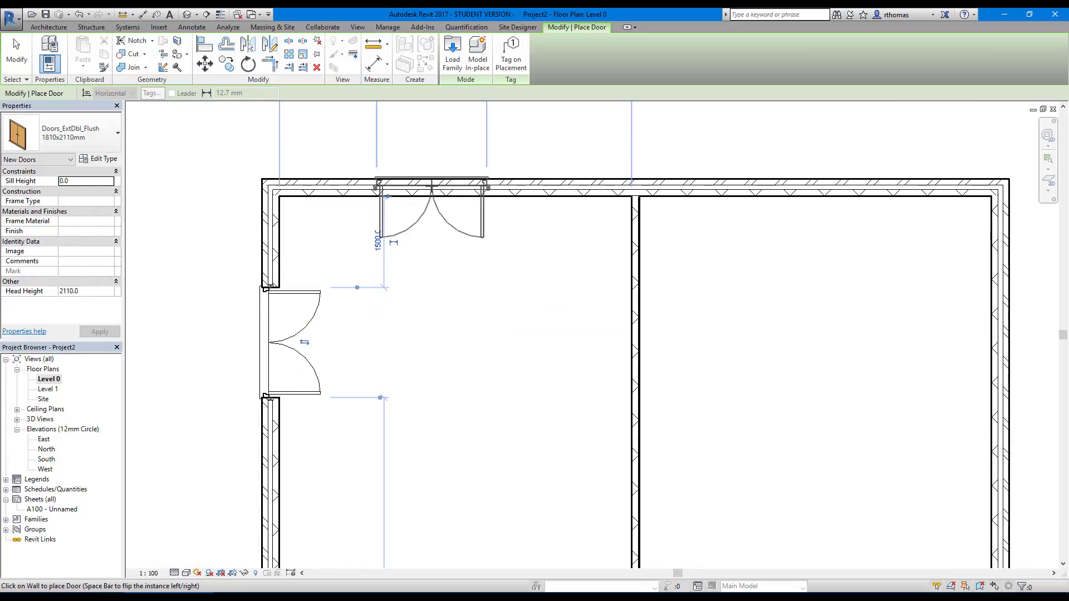
middle_drag(432, 185, 451, 305)
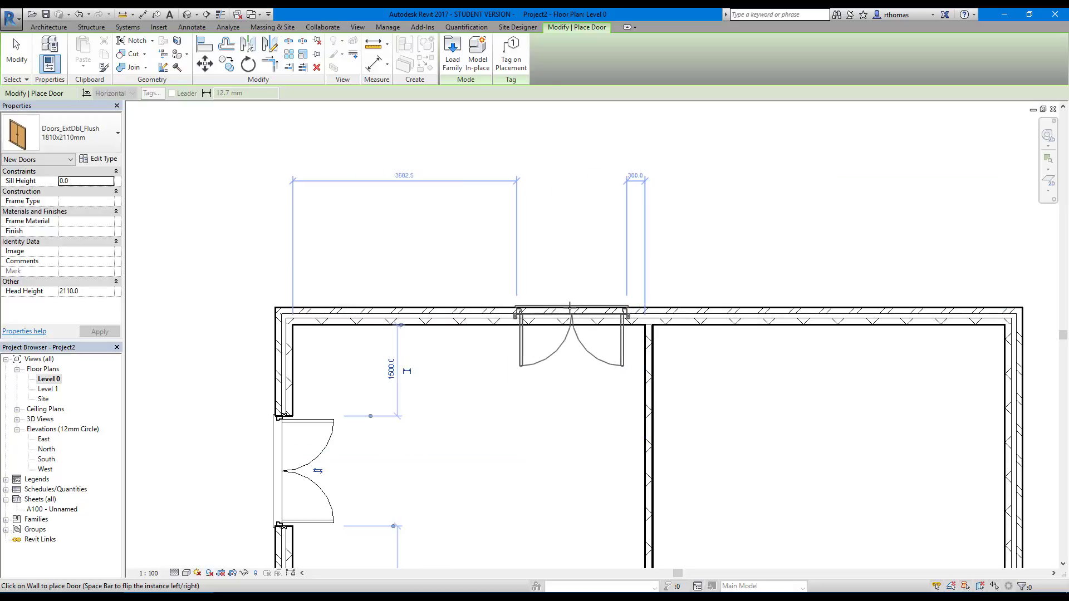
click(828, 306)
- Place a Doors_IntSgl 1010x2110mm door in the diagonal interior wall, about 1900 mm from the angled exterior wall
middle_drag(822, 476, 688, 163)
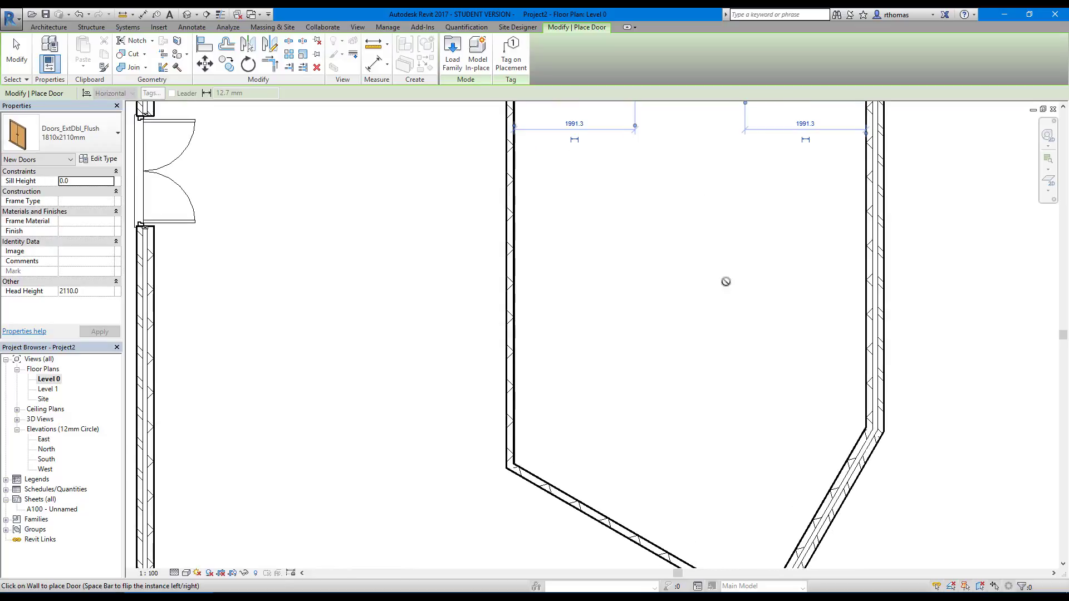
scroll(725, 292, up, 2)
scroll(726, 296, down, 3)
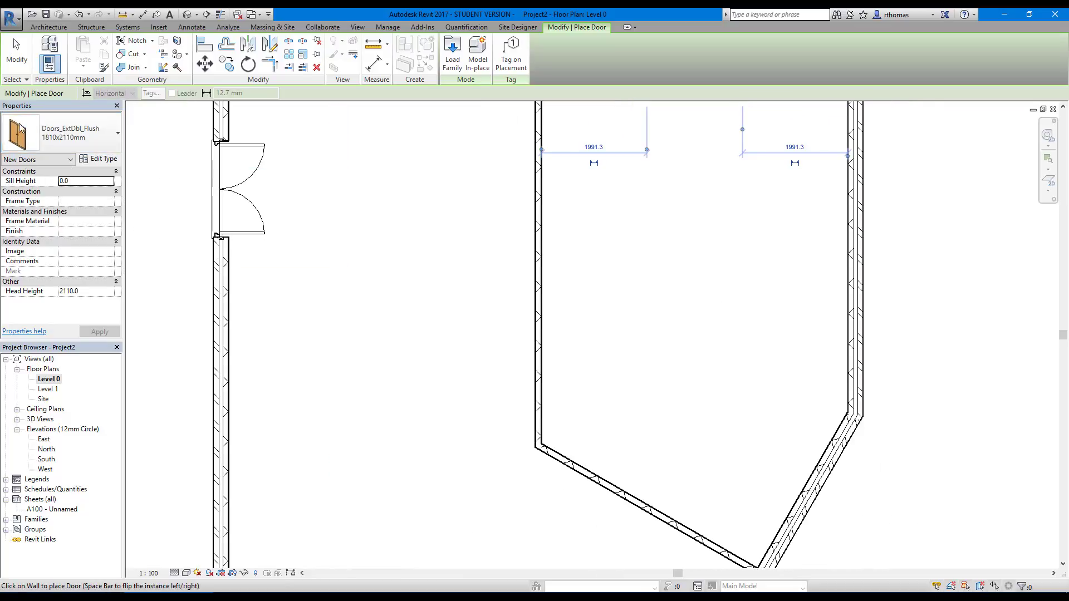
click(84, 137)
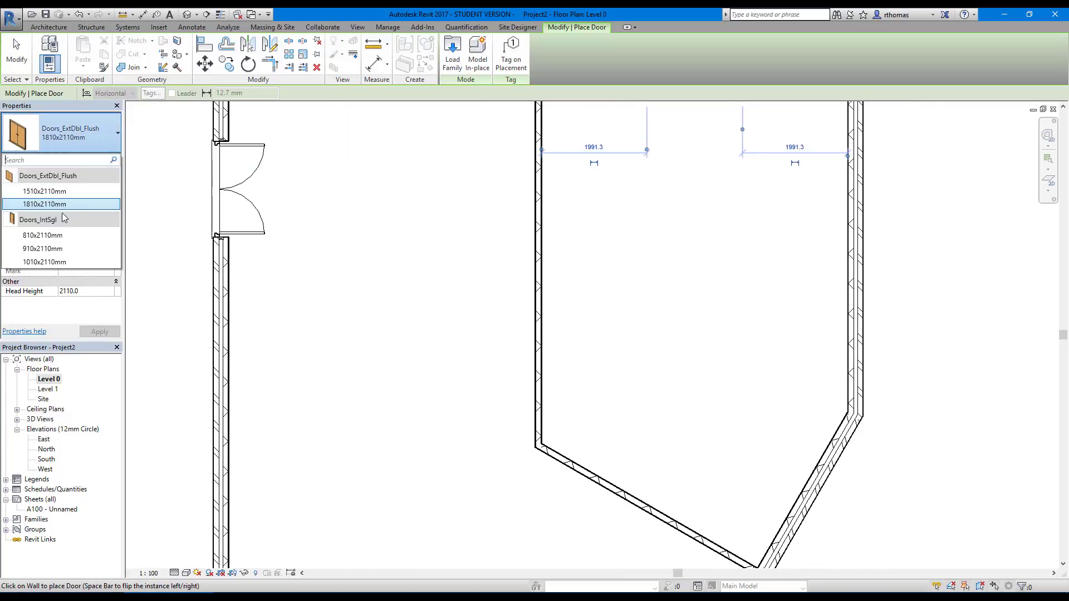
click(49, 268)
scroll(780, 465, down, 5)
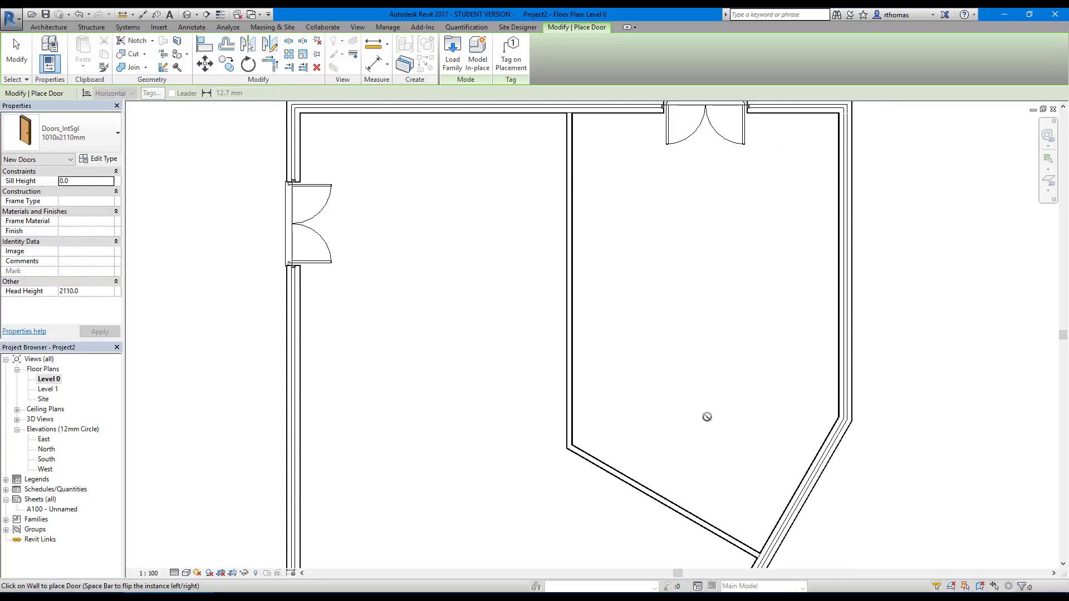
scroll(649, 411, down, 2)
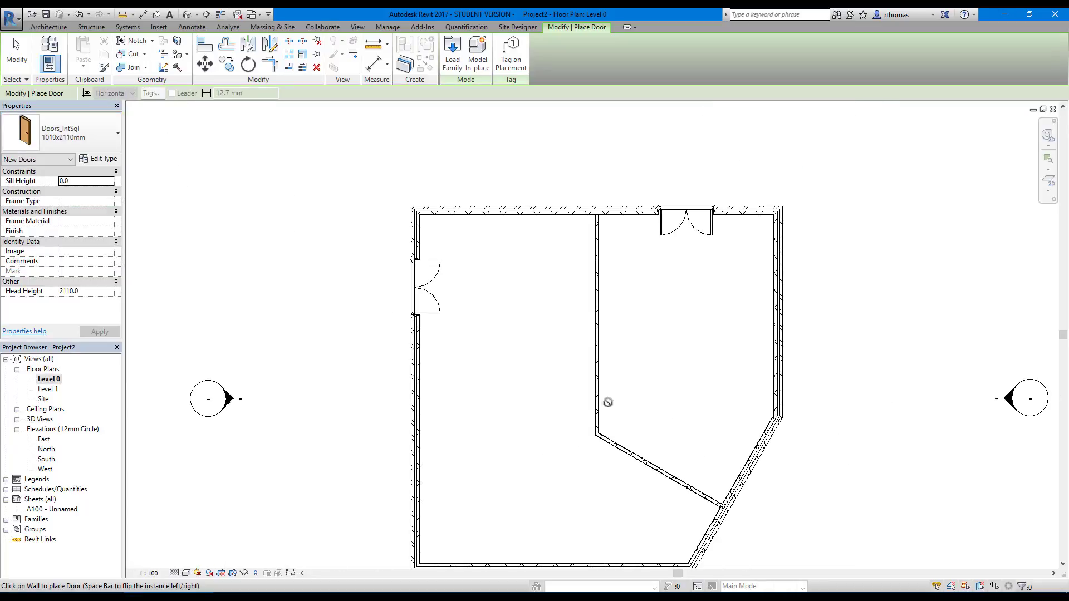
click(661, 467)
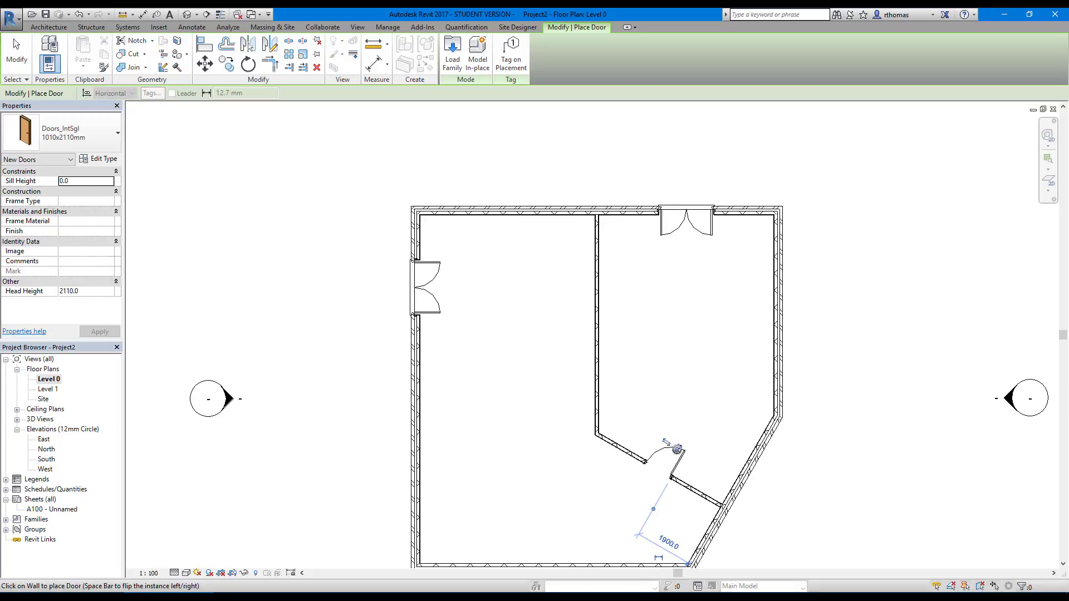
- Cycle the new interior door through its four hinge and swing orientations, back to opening into the right-hand room
key(space)
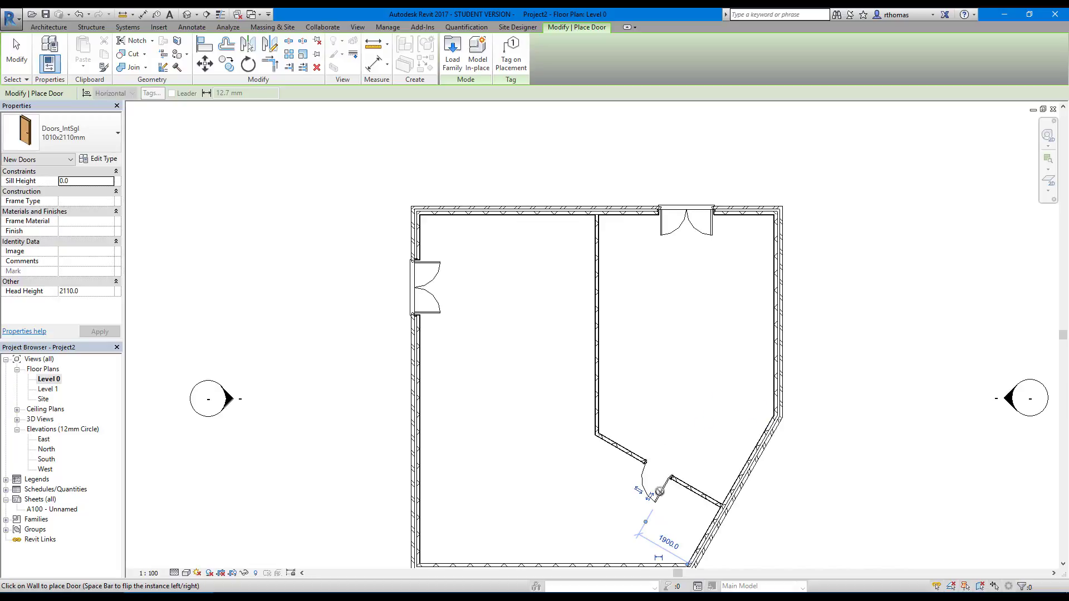
key(space)
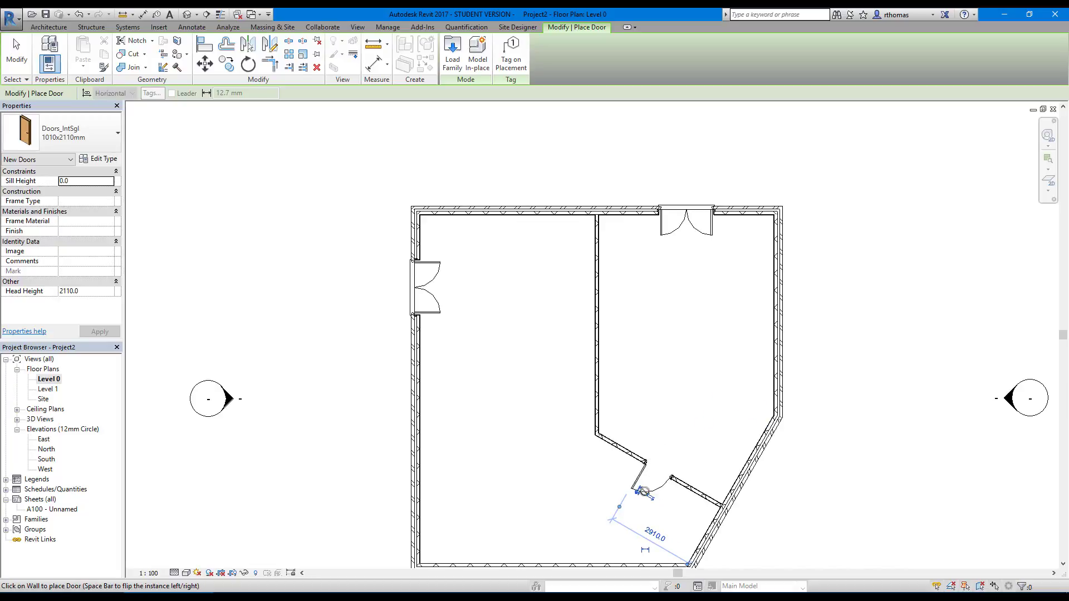
key(space)
key(space)
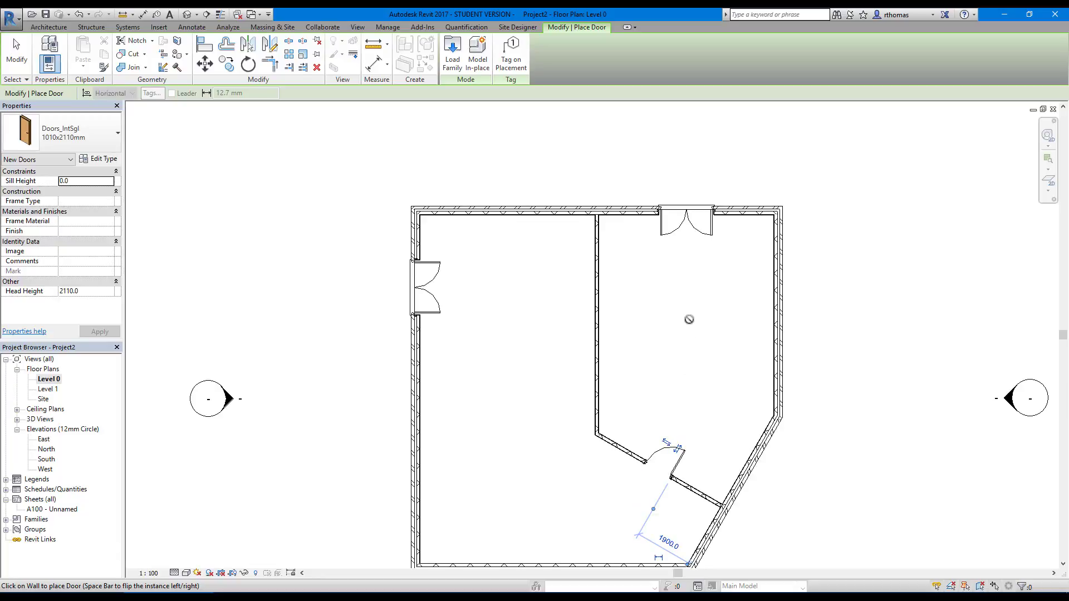
right_click(689, 319)
click(734, 328)
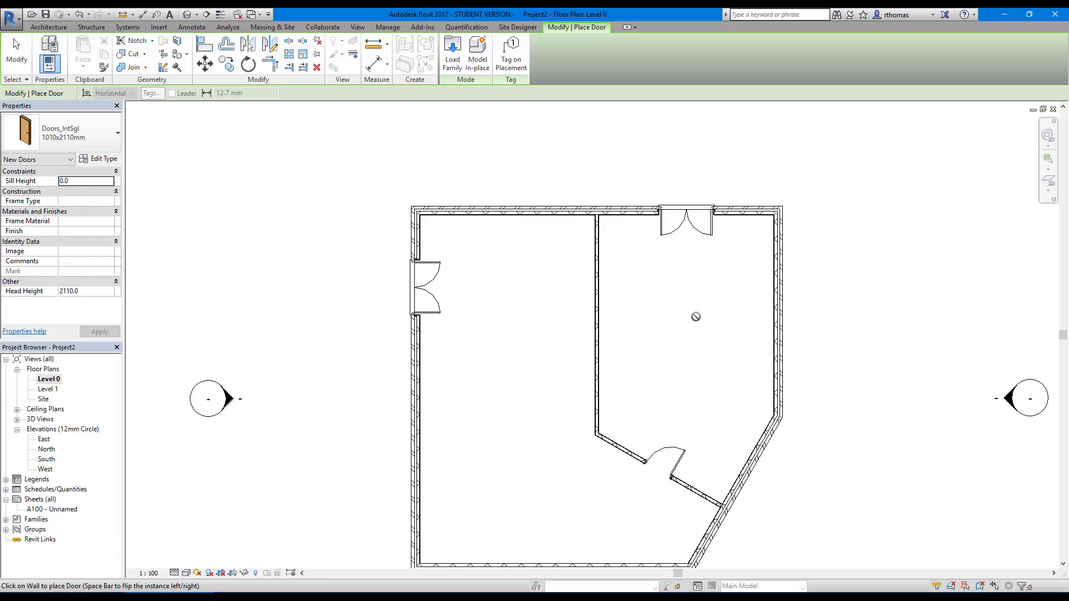
- Finish placing doors and start placing windows with the Windows_Sgl_Plain 1810x1210mm type
right_click(696, 318)
click(723, 325)
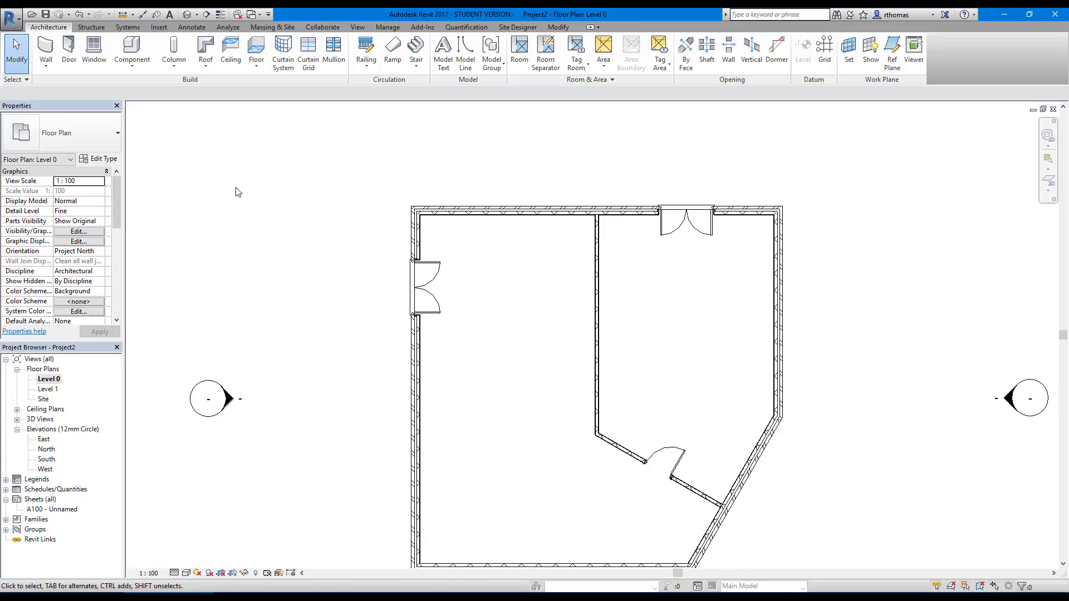
middle_click(650, 405)
middle_click(651, 405)
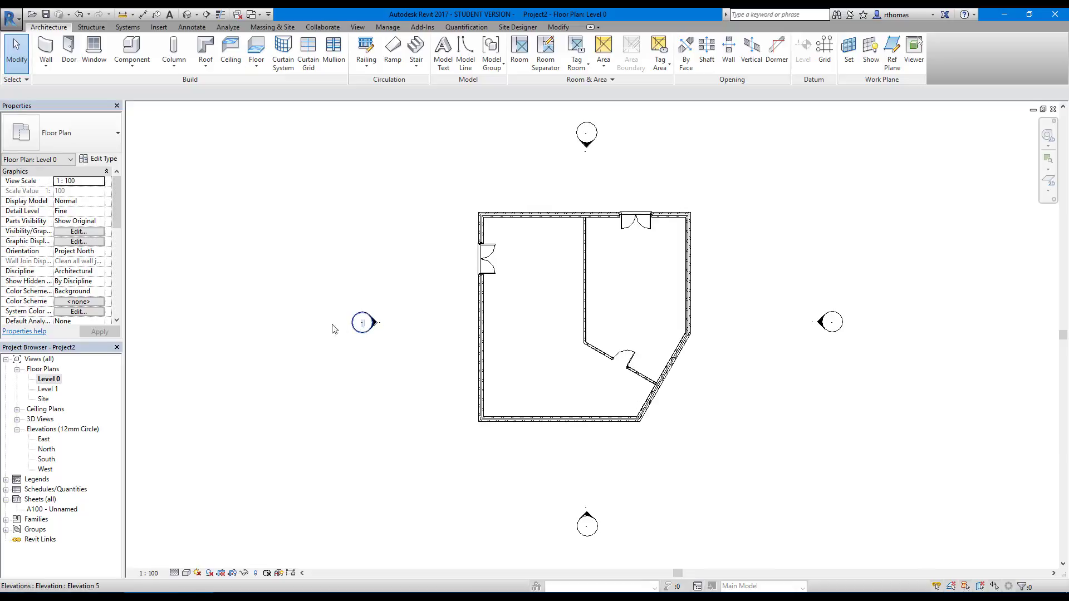
click(94, 46)
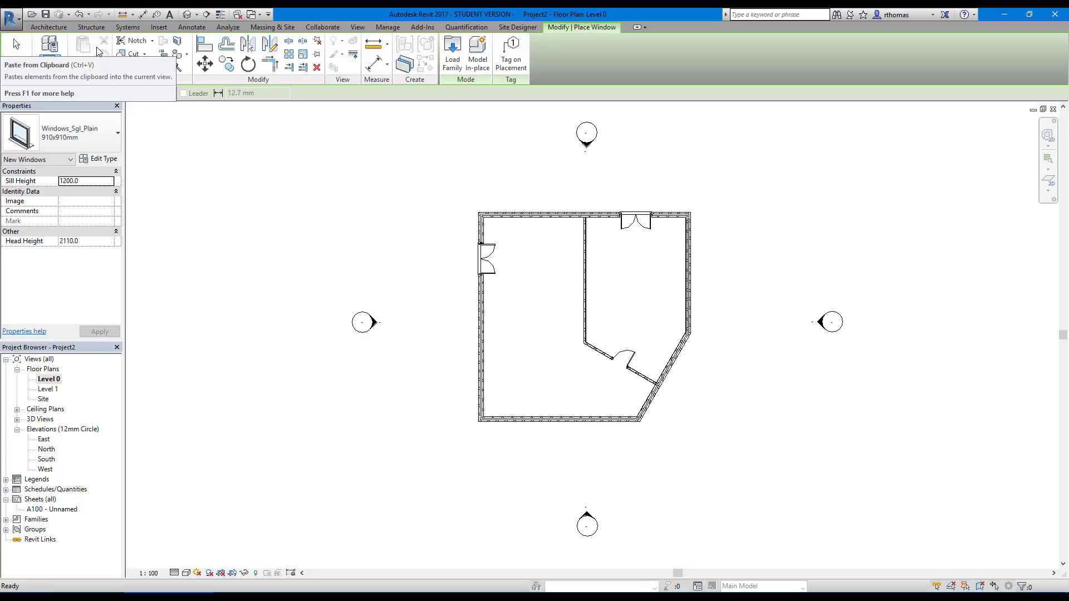
click(67, 125)
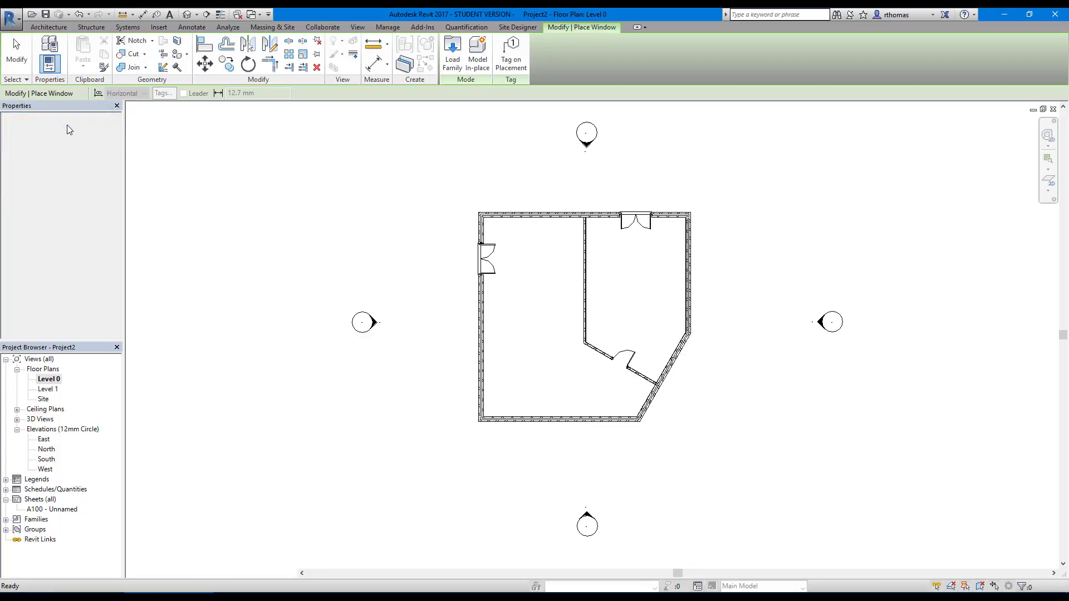
click(44, 258)
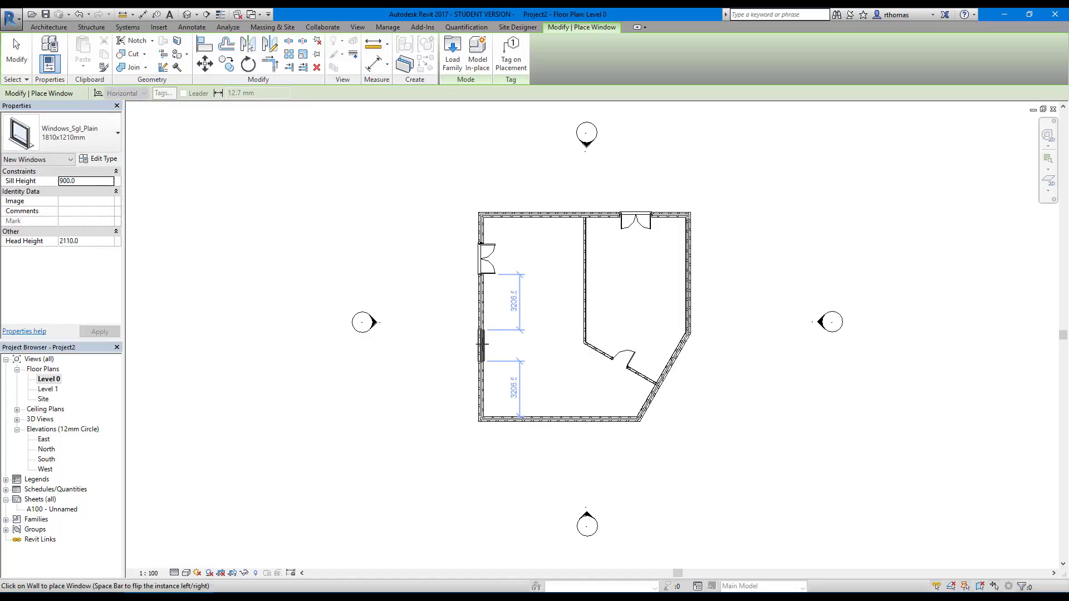
- Place two 1810x1210mm windows in the west exterior wall, one 1400 mm below the door and one centred between it and the lower corner
scroll(482, 345, down, 2)
scroll(482, 344, up, 6)
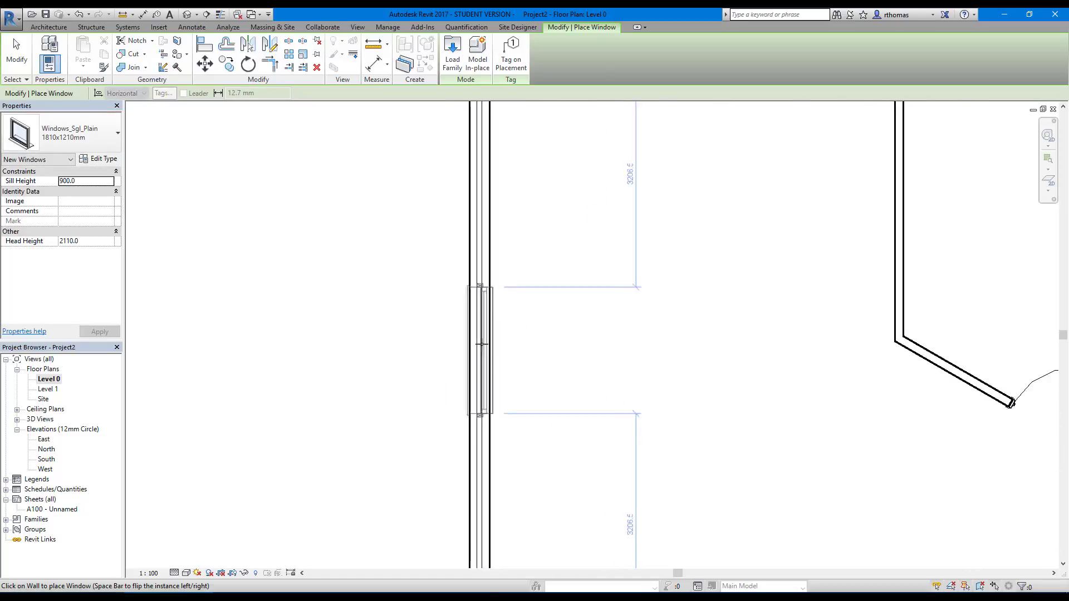
scroll(479, 343, up, 1)
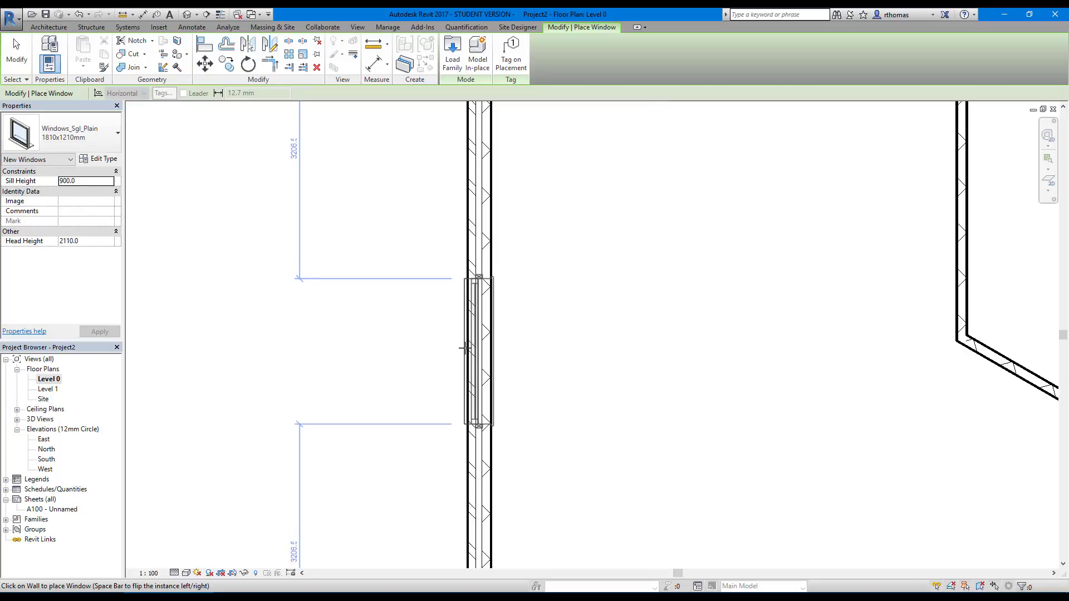
scroll(467, 337, up, 2)
scroll(466, 343, down, 4)
scroll(466, 348, down, 1)
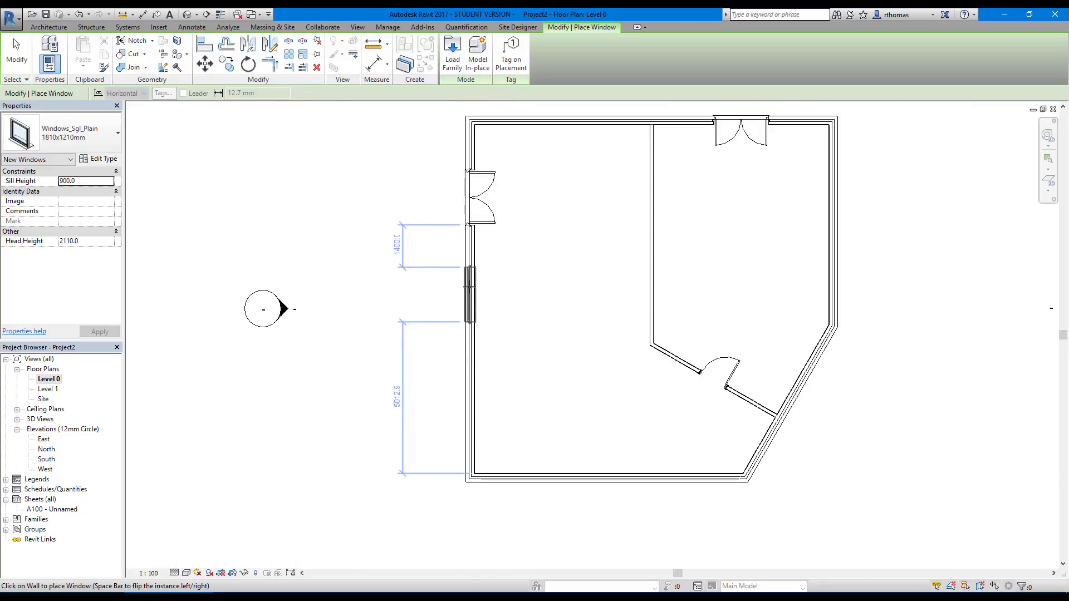
click(466, 294)
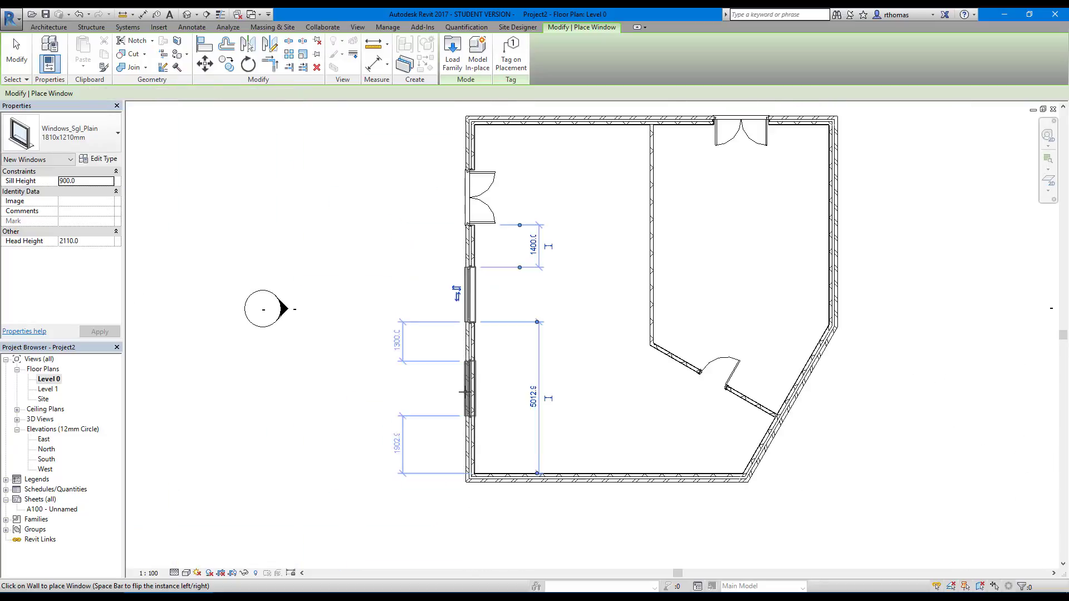
click(465, 398)
- Flip the lower west-wall window to face the interior and back to face the exterior
right_click(523, 389)
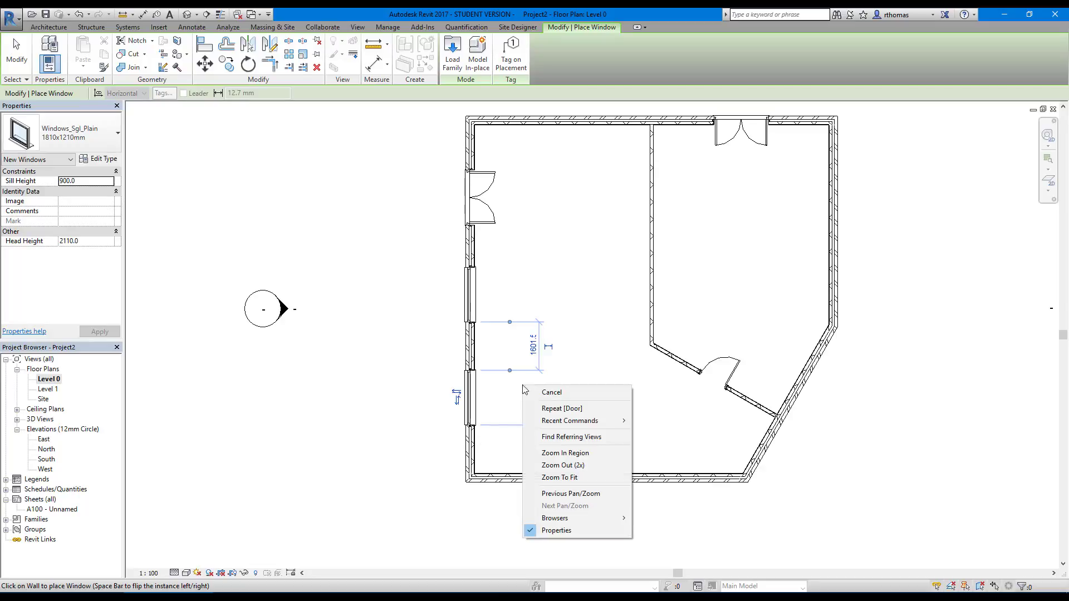
click(455, 392)
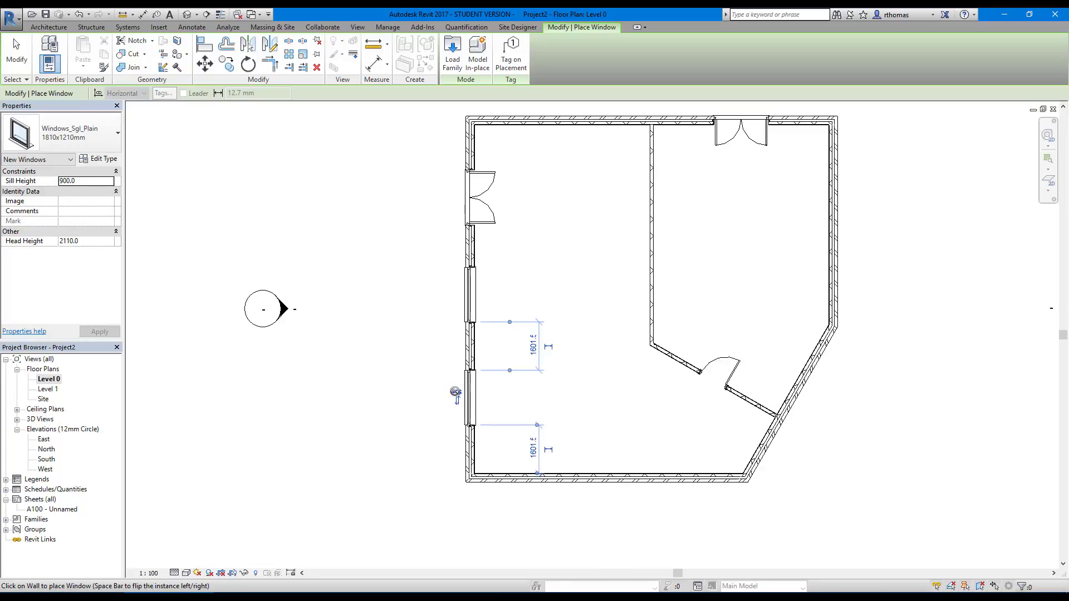
click(457, 397)
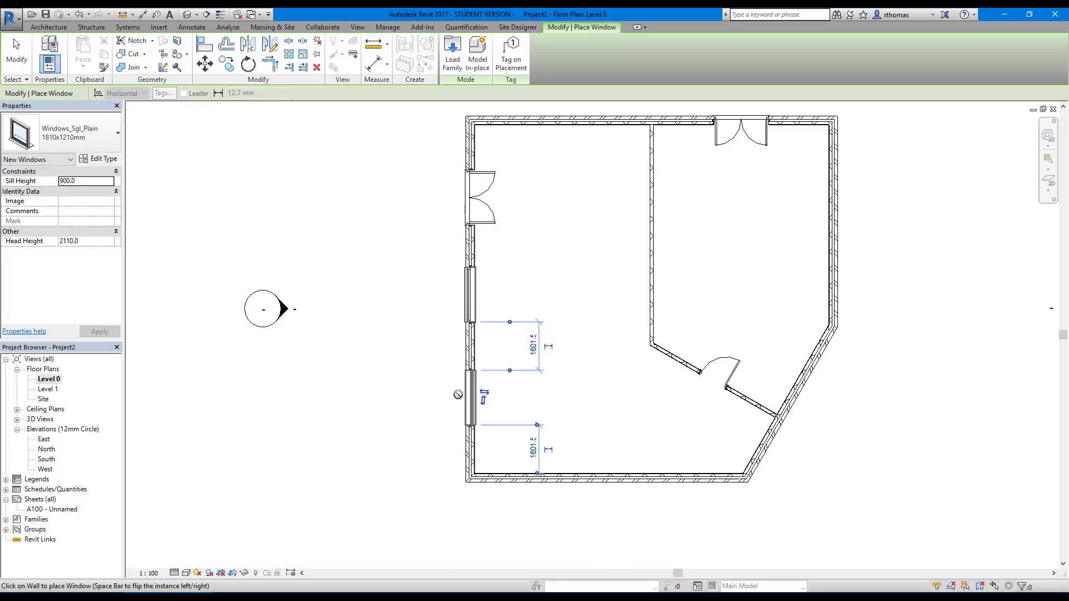
click(483, 395)
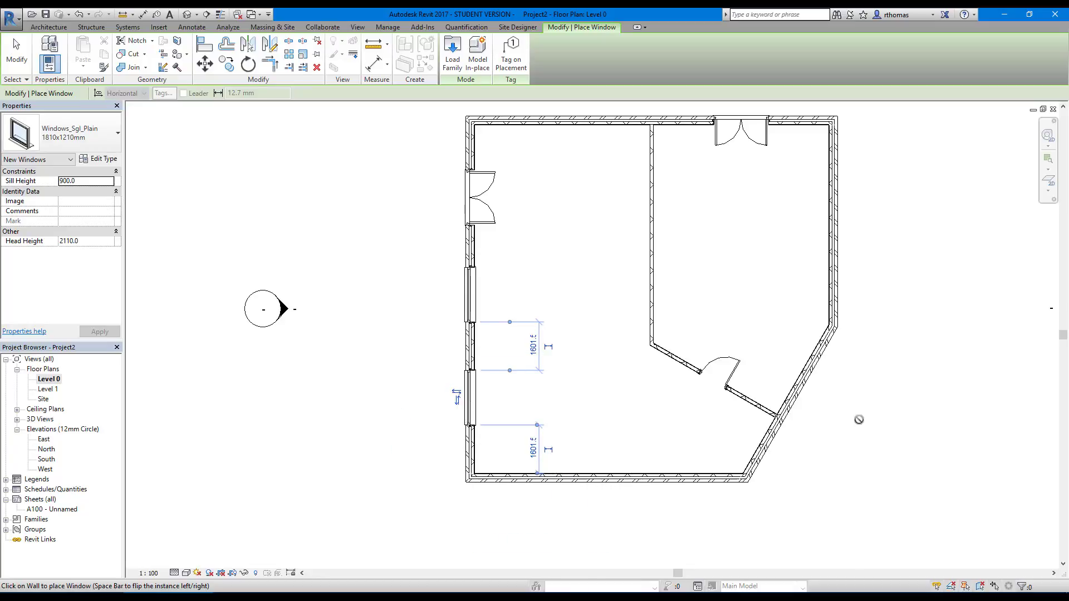
- Place another 1810x1210mm window in the angled exterior wall, 1000 mm from the diagonal interior wall, and review the available window types
click(818, 371)
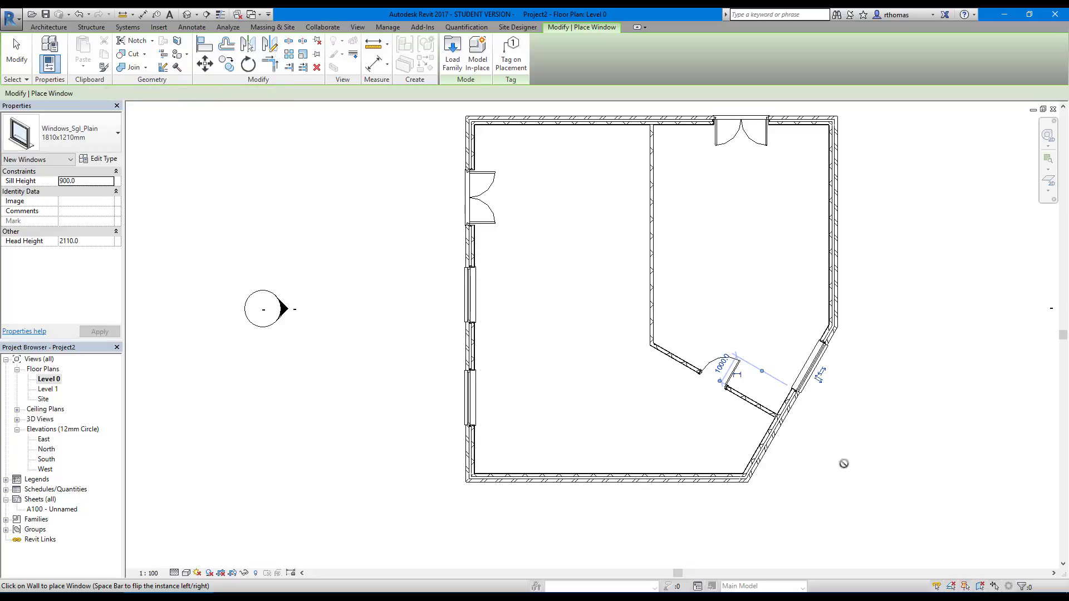
click(118, 135)
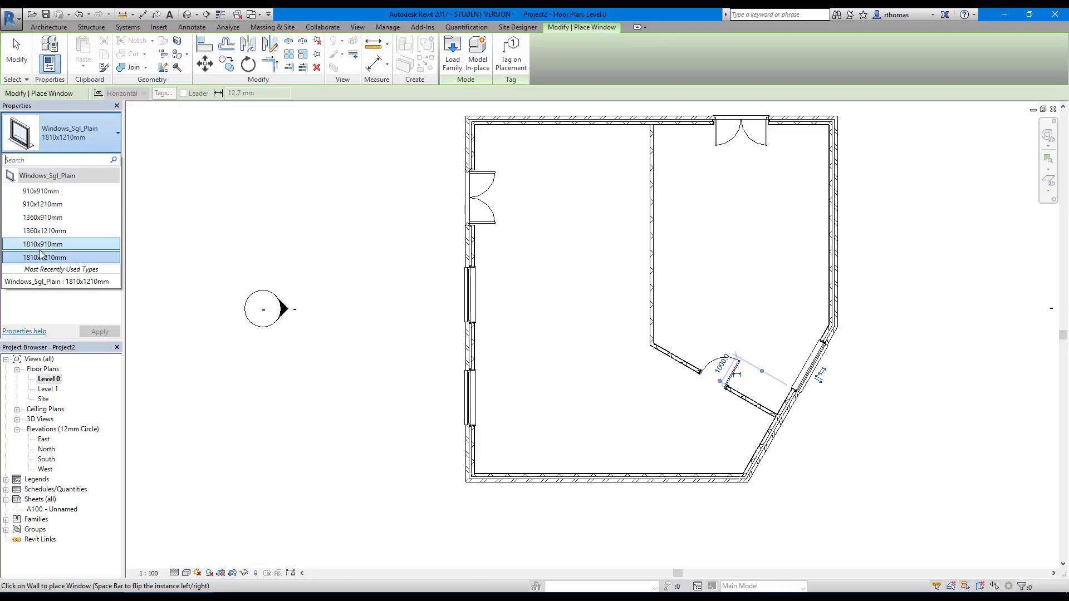
click(102, 148)
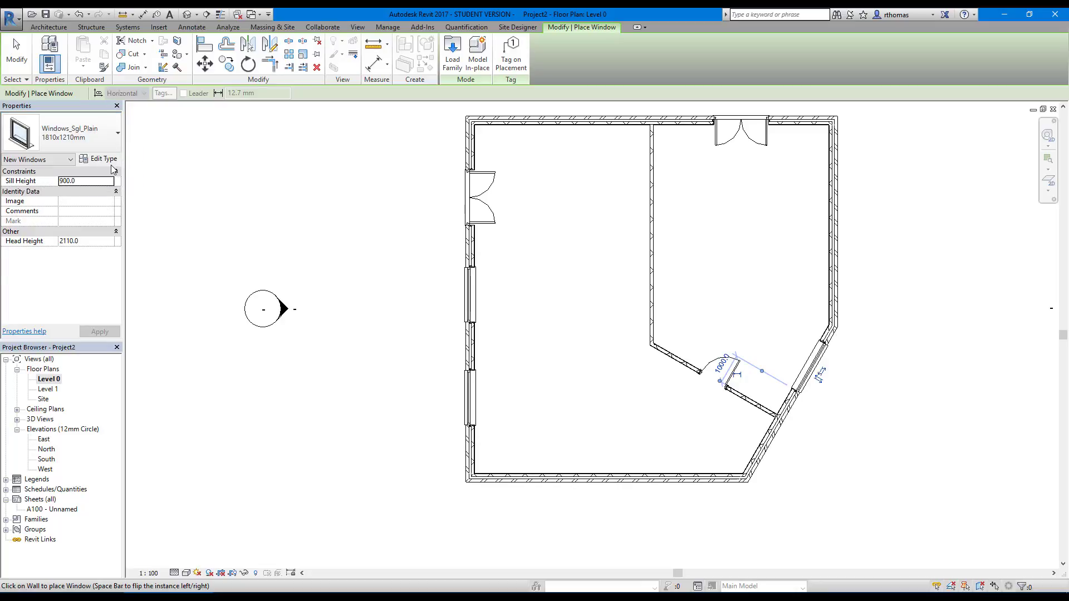
- Start loading a new window family from the type properties and open the Windows folder of the UK library
click(97, 163)
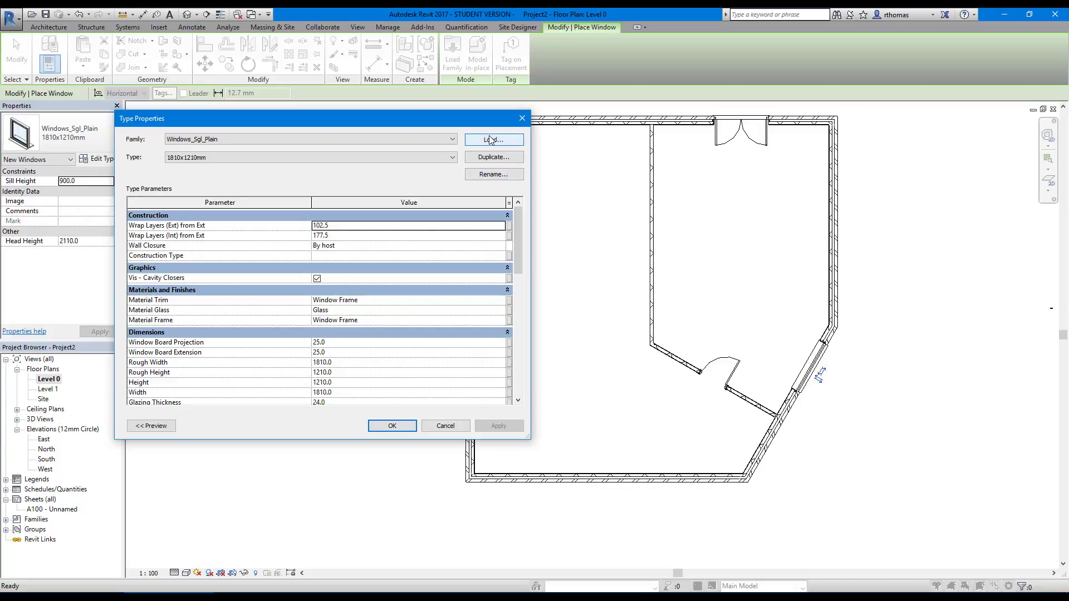
click(490, 140)
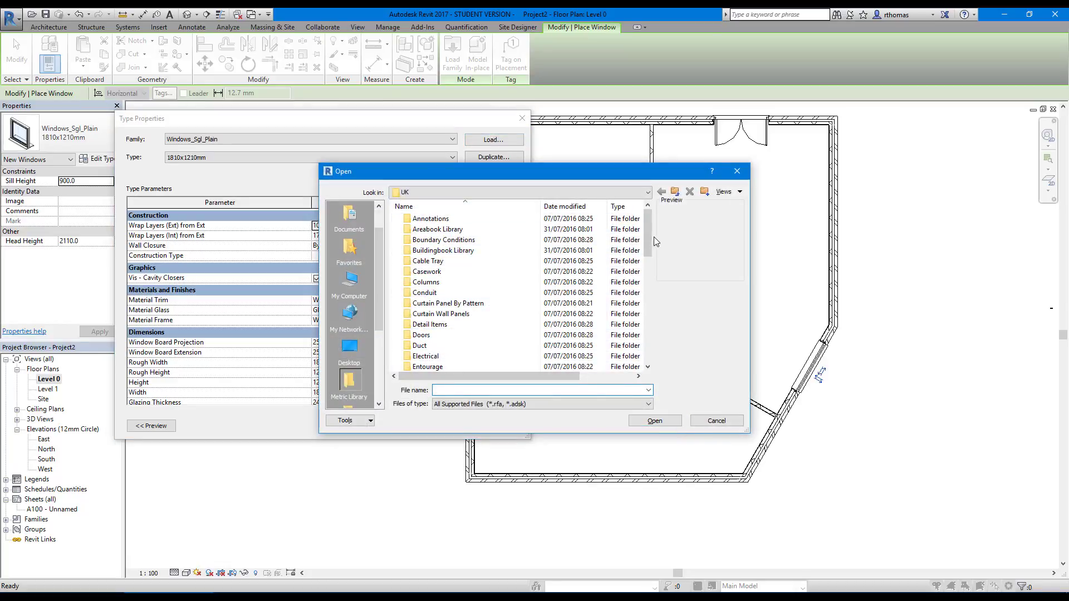
drag(648, 237, 653, 349)
double_click(434, 356)
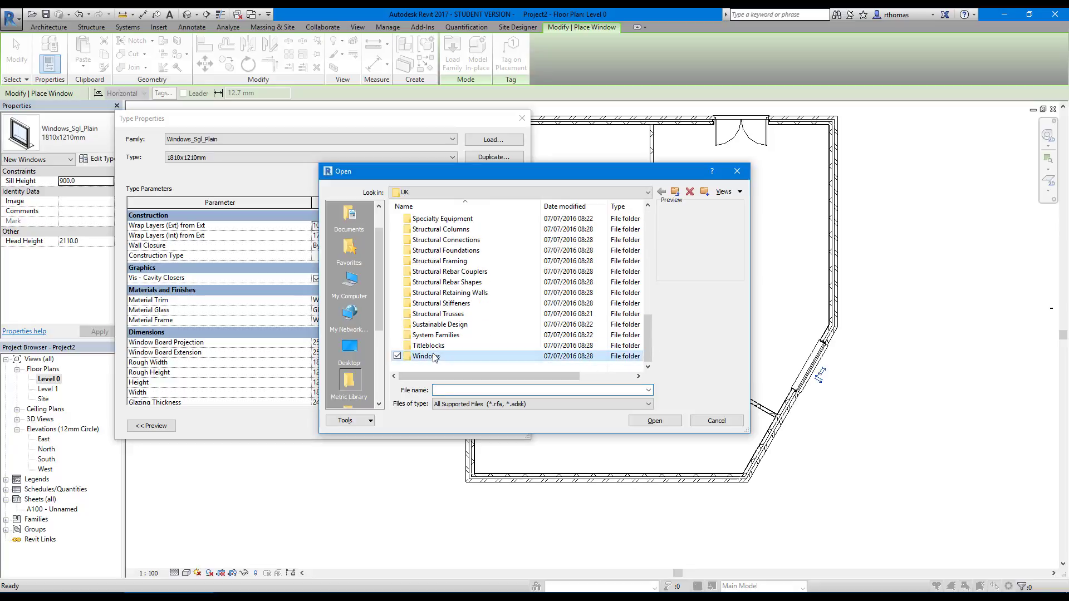
- Preview the window families from Windows_Arched.rfa downwards and select Windows_Round_w-Trim.rfa
click(466, 230)
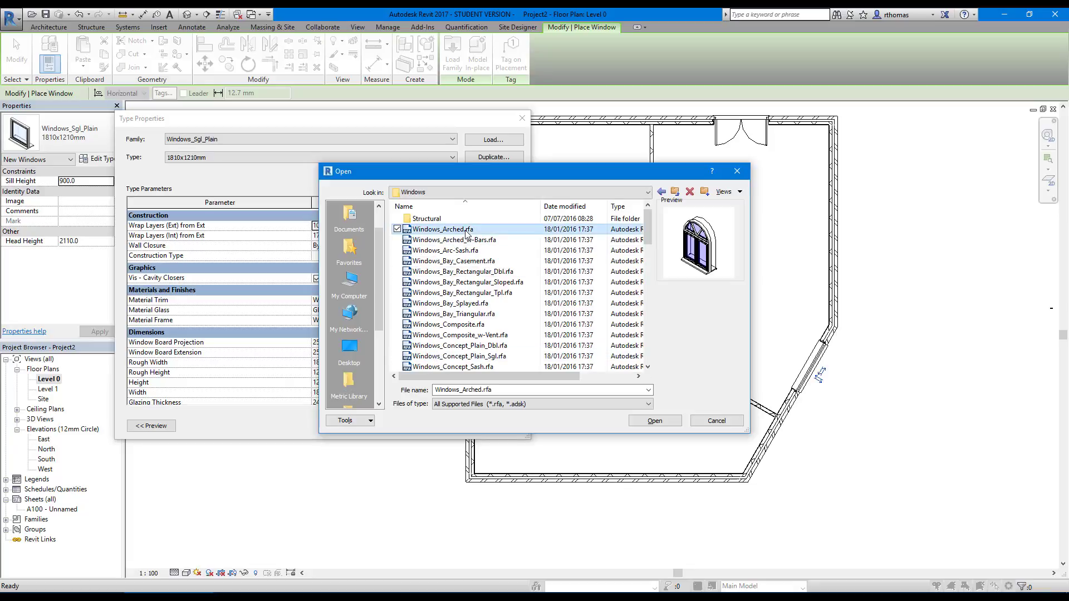
key(Down)
key(Down)
key(Down)
key(Down)
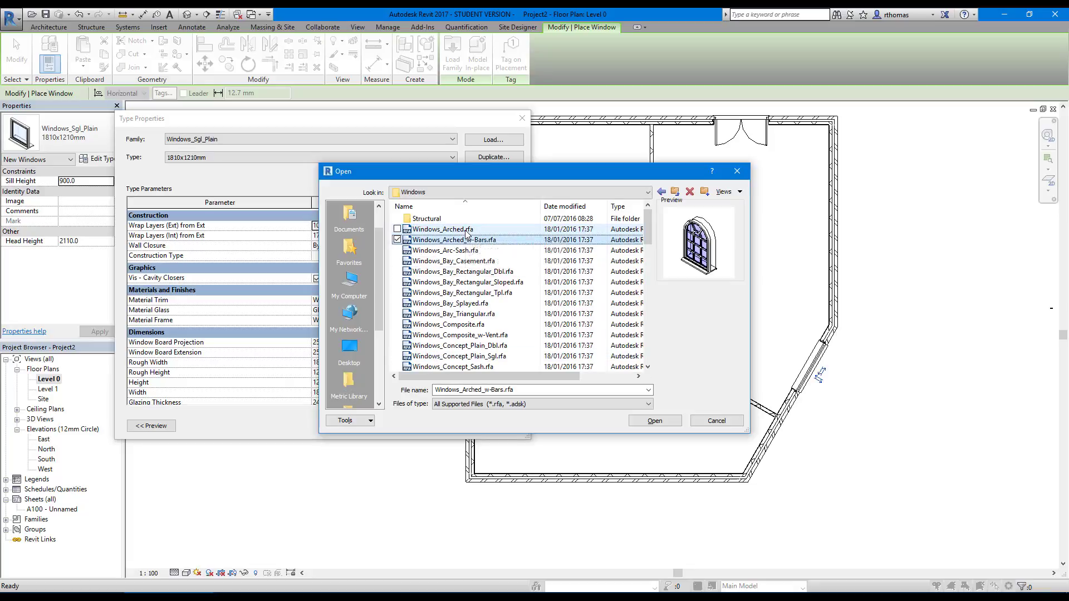
key(Down)
key(Down)
key(Down)
key(Down)
key(Down)
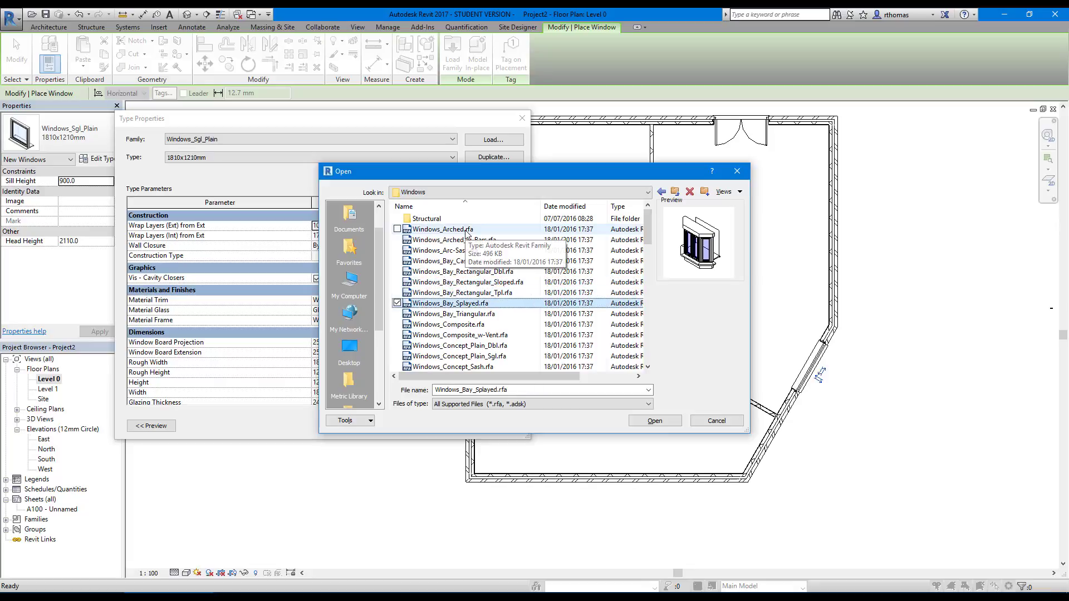
key(Down)
key(Down)
key(Down)
key(Down)
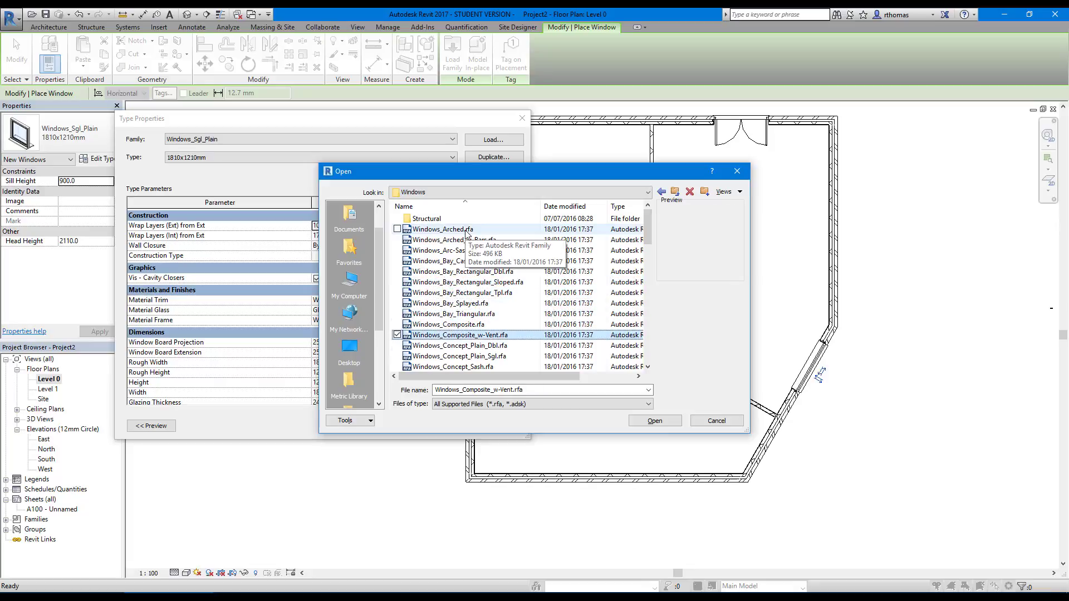
key(Down)
key(Down)
key(Down)
key(Down)
key(Down)
key(Down)
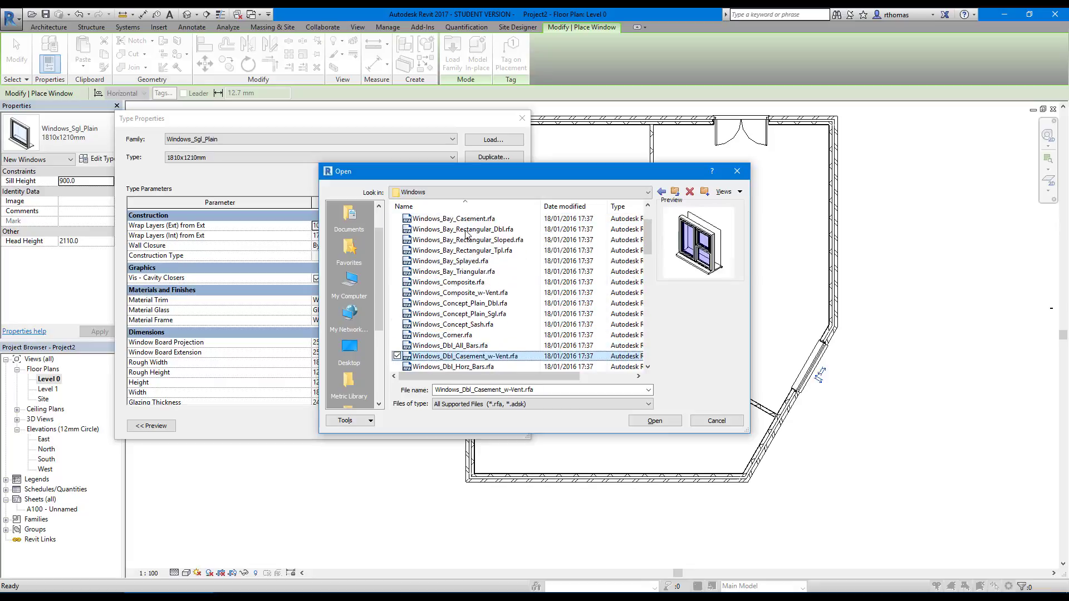
key(Down)
key(Down)
key(Down)
key(Down)
key(Down)
key(Down)
key(Down)
key(Down)
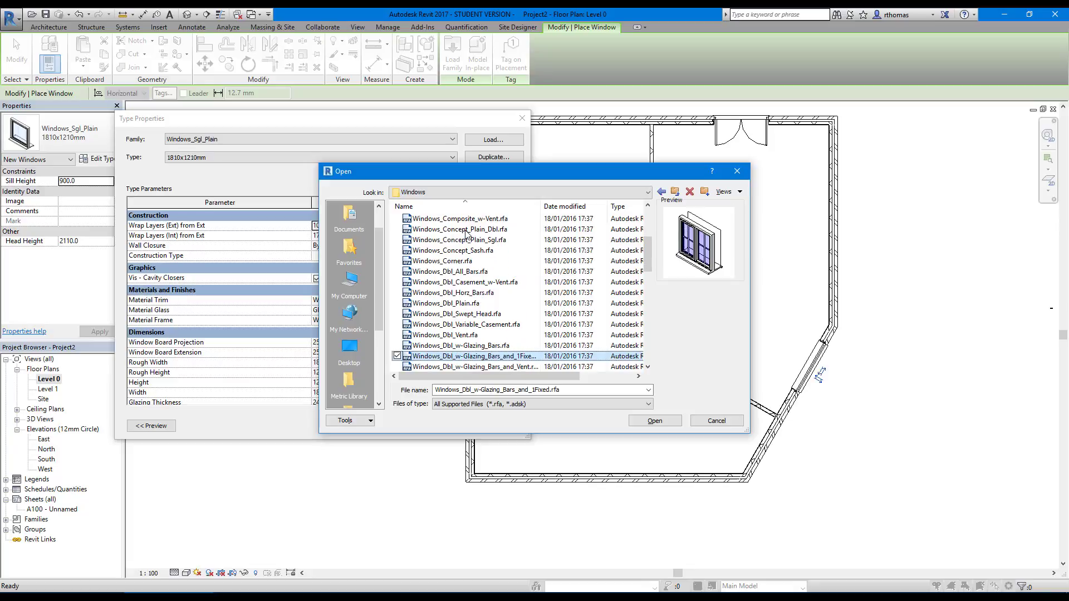
key(Down)
key(Down)
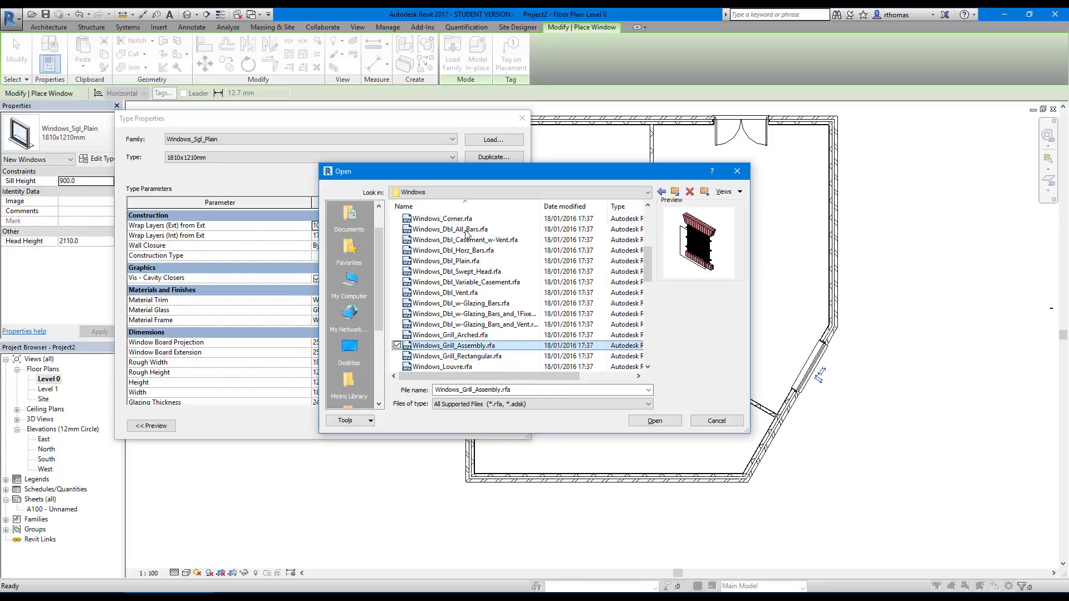
key(Down)
key(Down)
key(Down)
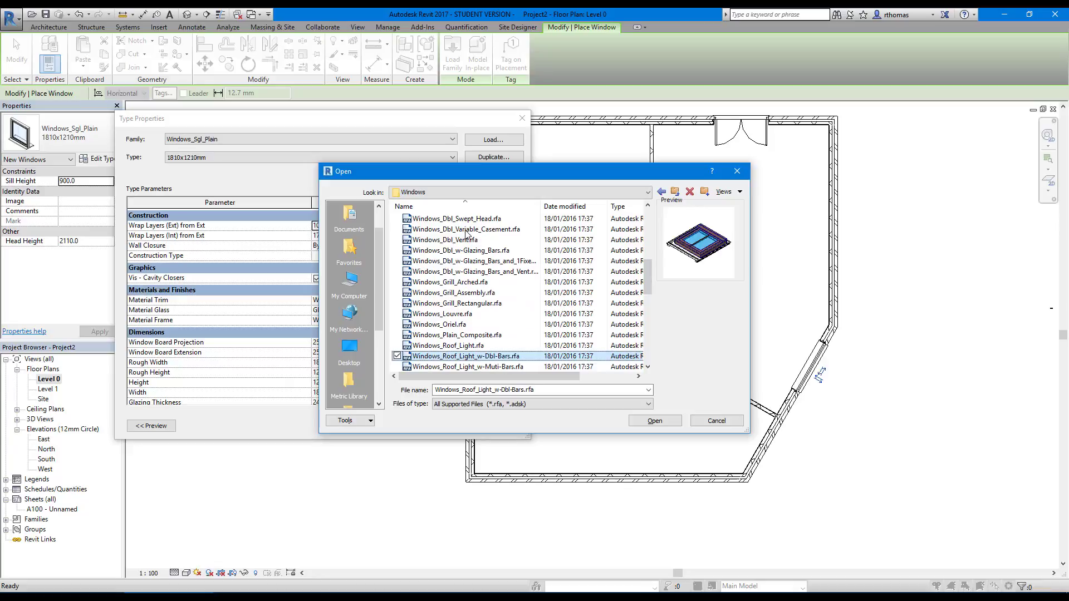
key(Down)
key(Down)
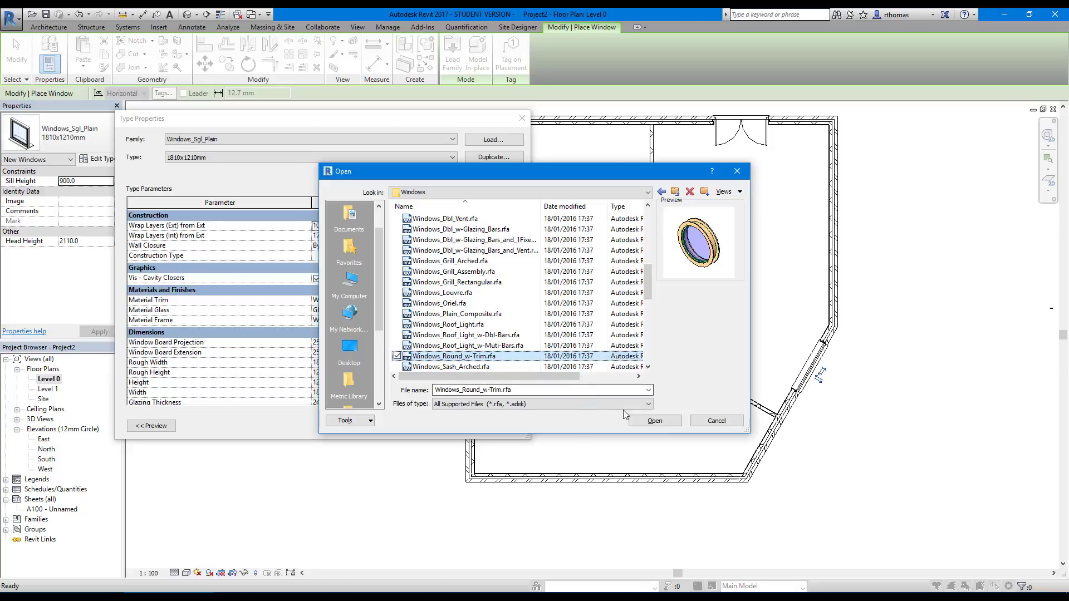
- Load the selected round window family and choose its 1200mm_Diameter type for placement
click(652, 421)
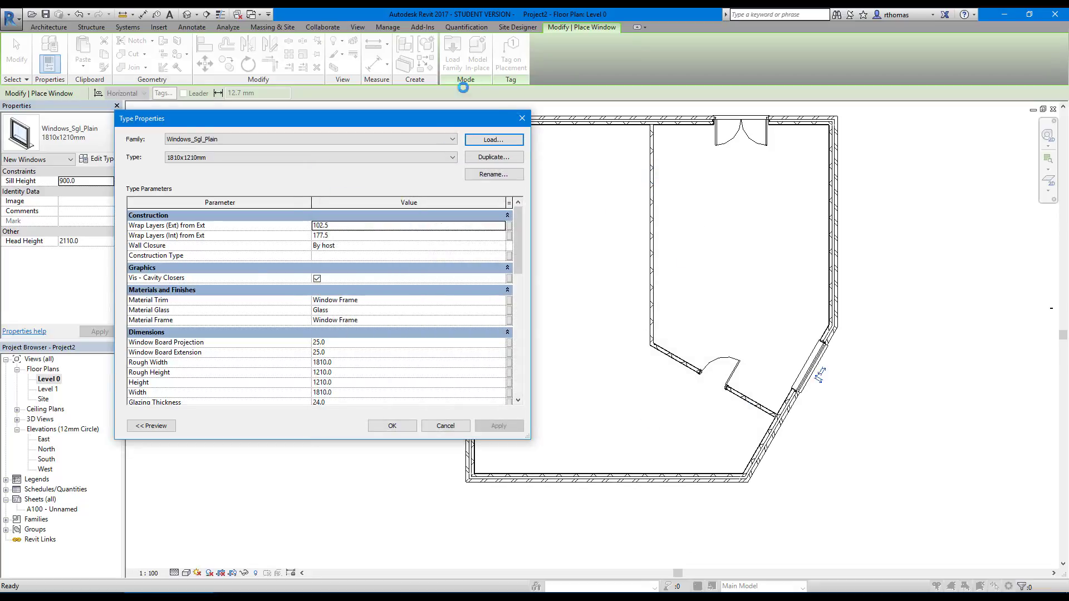
click(392, 426)
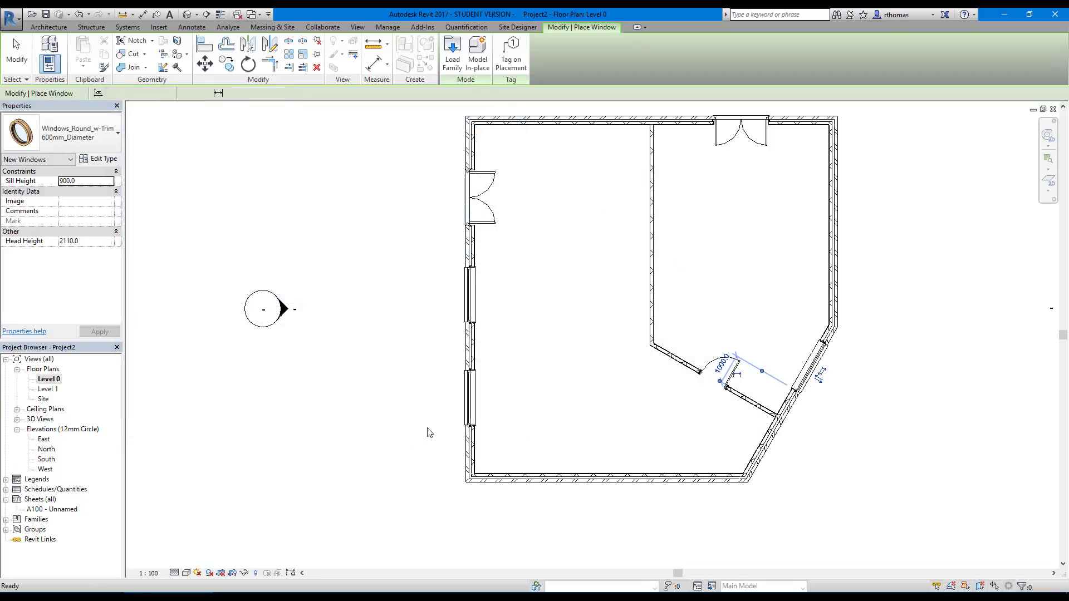
click(93, 134)
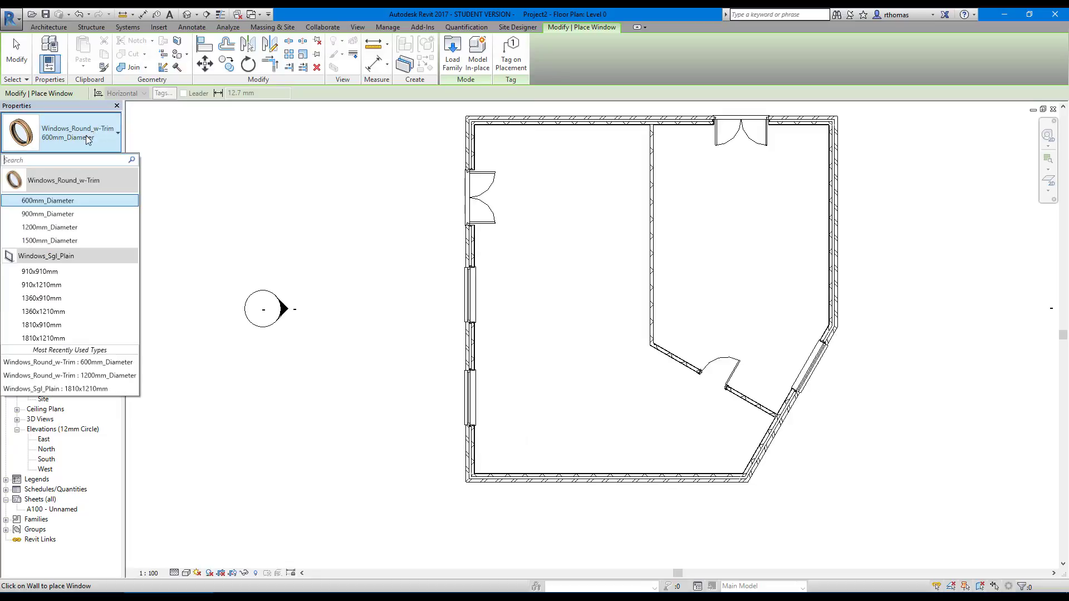
click(61, 228)
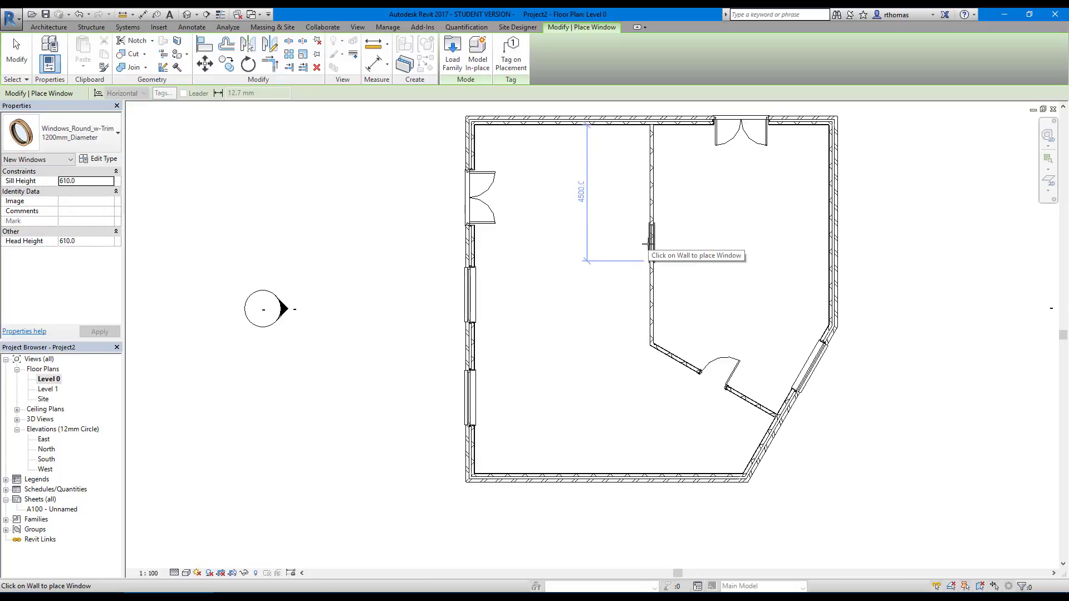
- Place two 1200 mm round windows 2400 mm apart in the vertical interior wall and one on each side of the diagonal interior wall's door
click(645, 268)
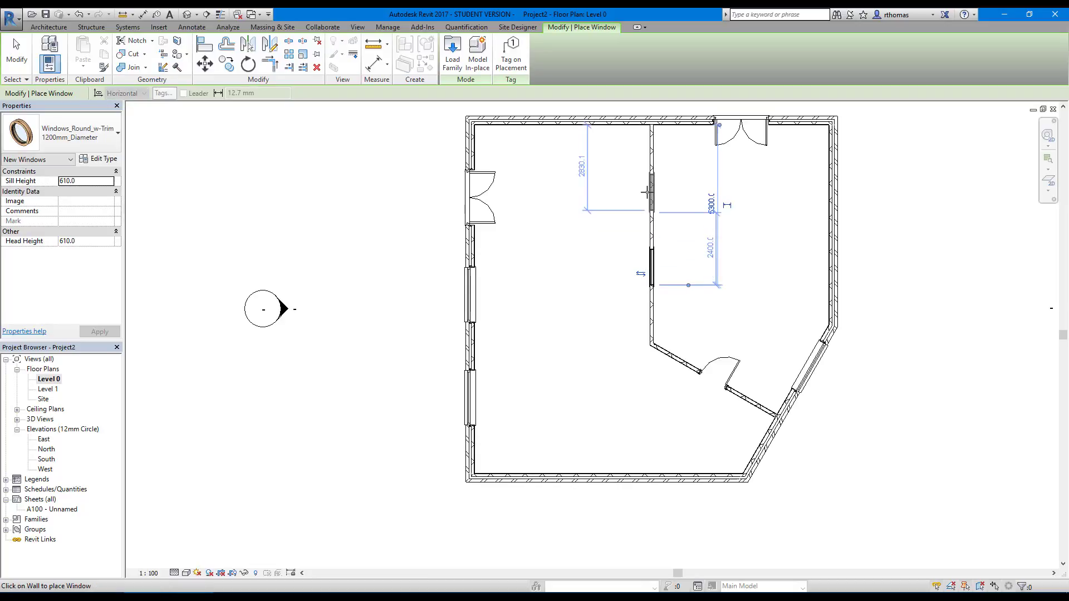
click(647, 193)
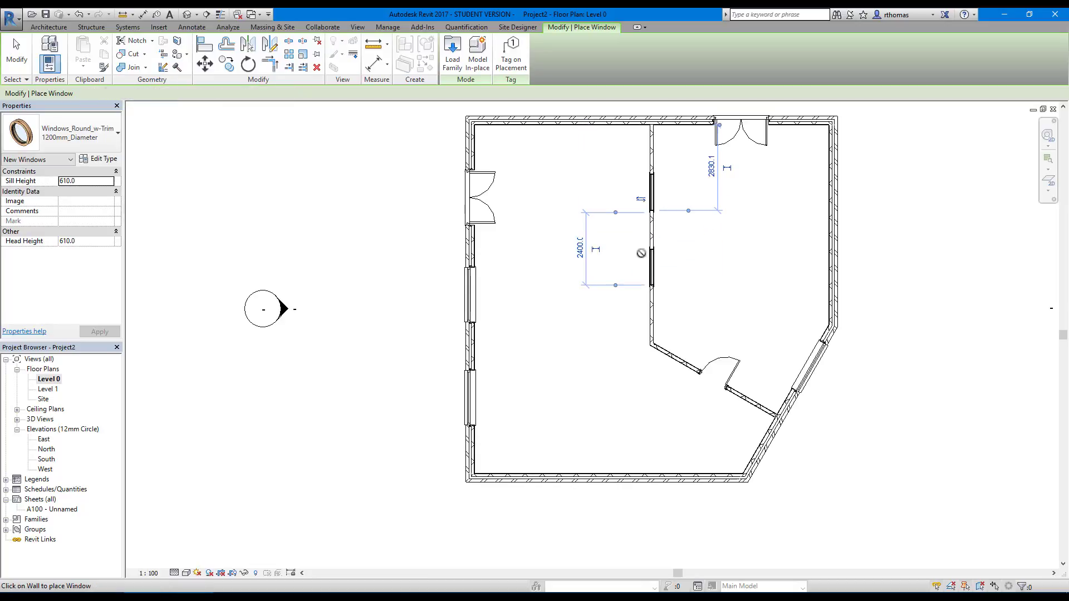
click(676, 357)
click(757, 397)
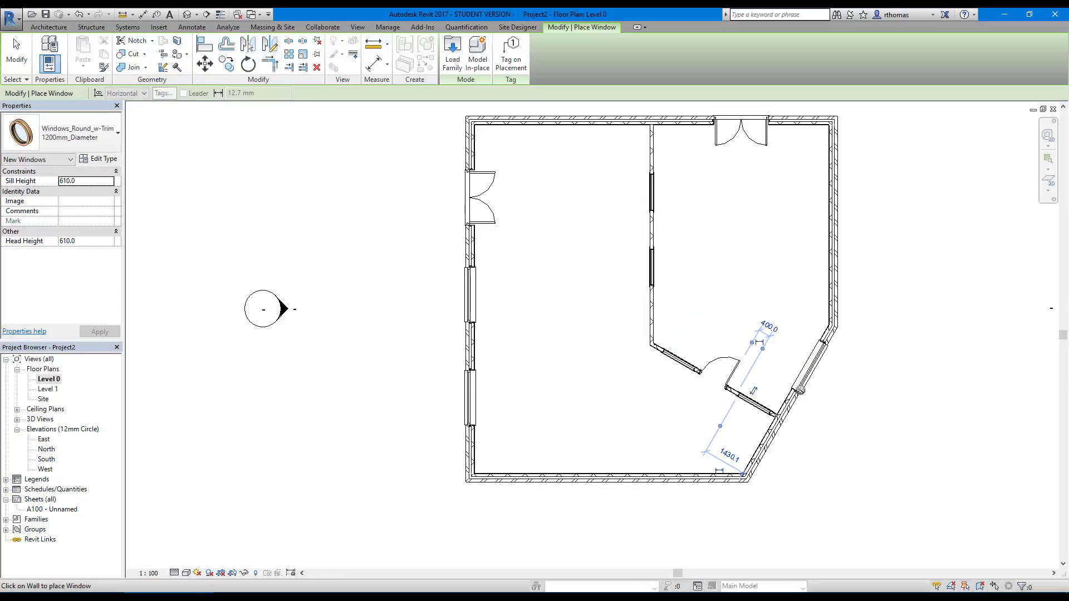
- Place a 1200 mm round window in the east exterior wall, 2300 mm from its north end, and flip its facing
click(837, 215)
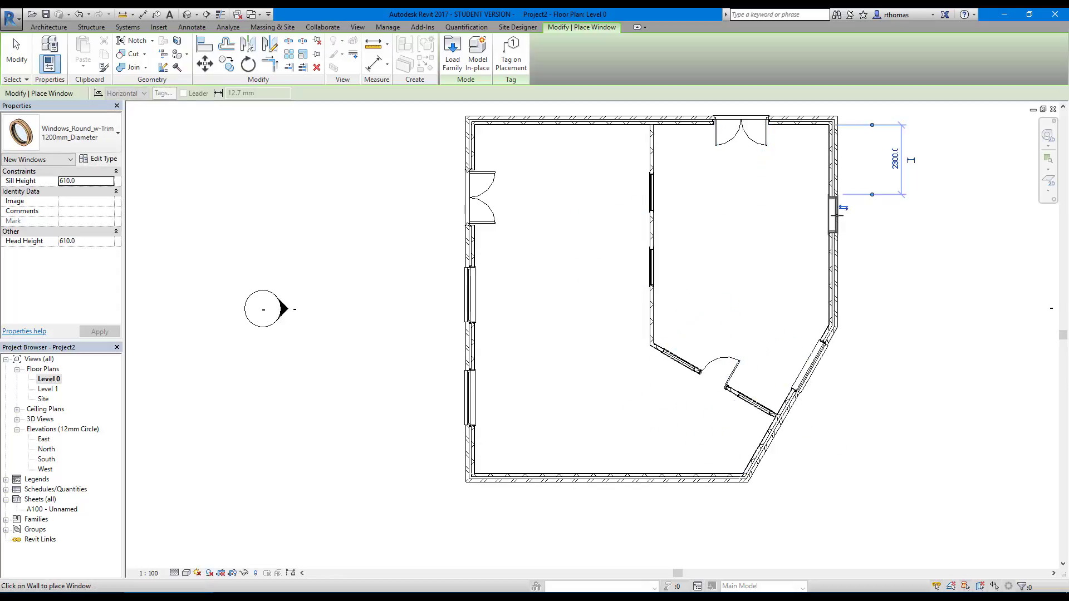
right_click(896, 233)
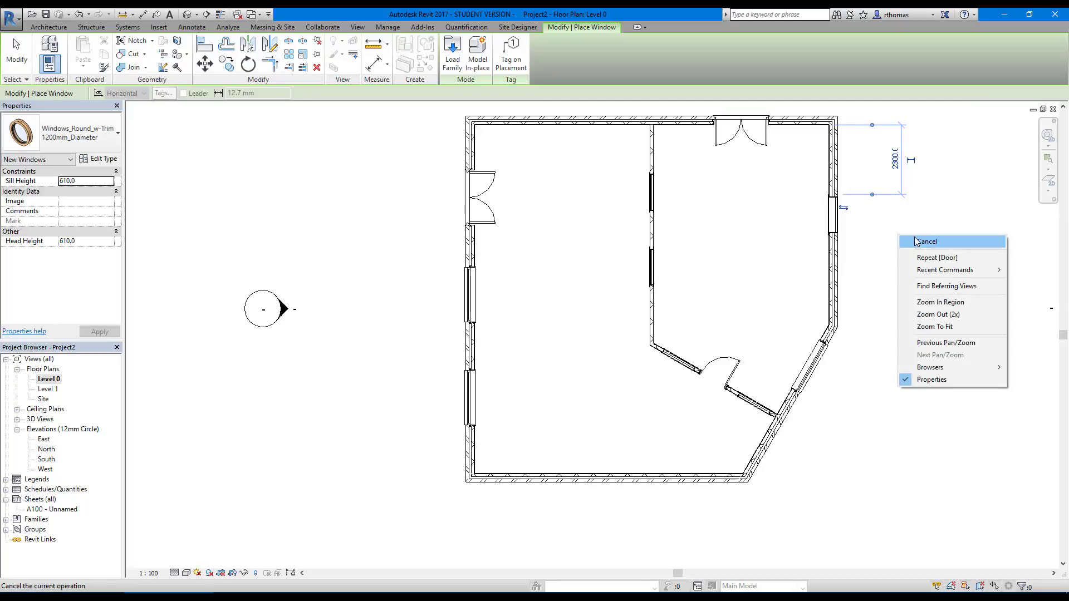
click(847, 208)
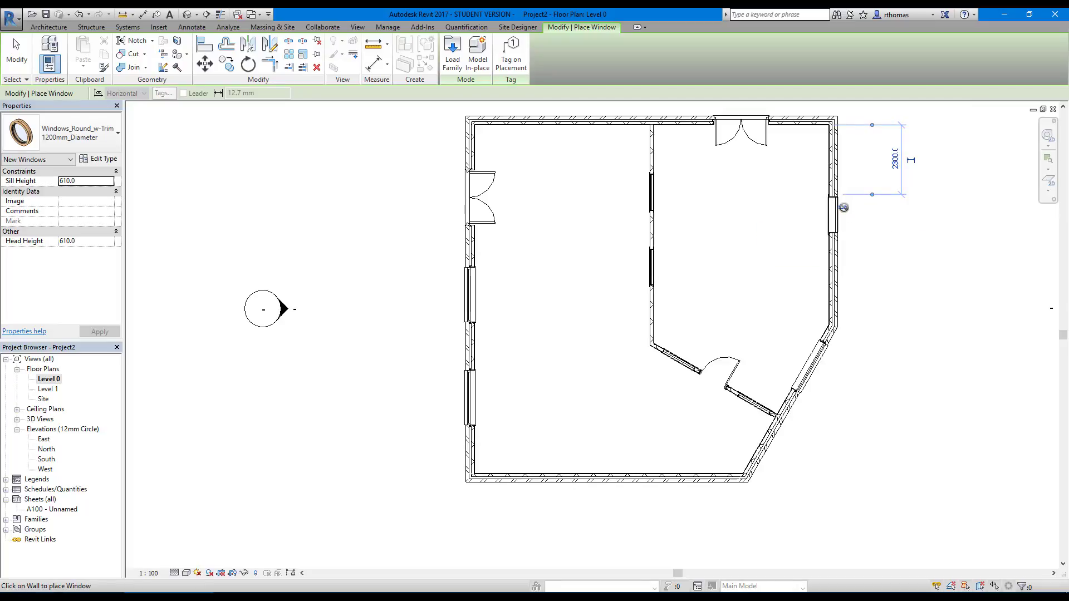
click(844, 207)
- Finish window placement and examine the round windows in the interior and exterior walls from several angles in the 3D view
click(187, 14)
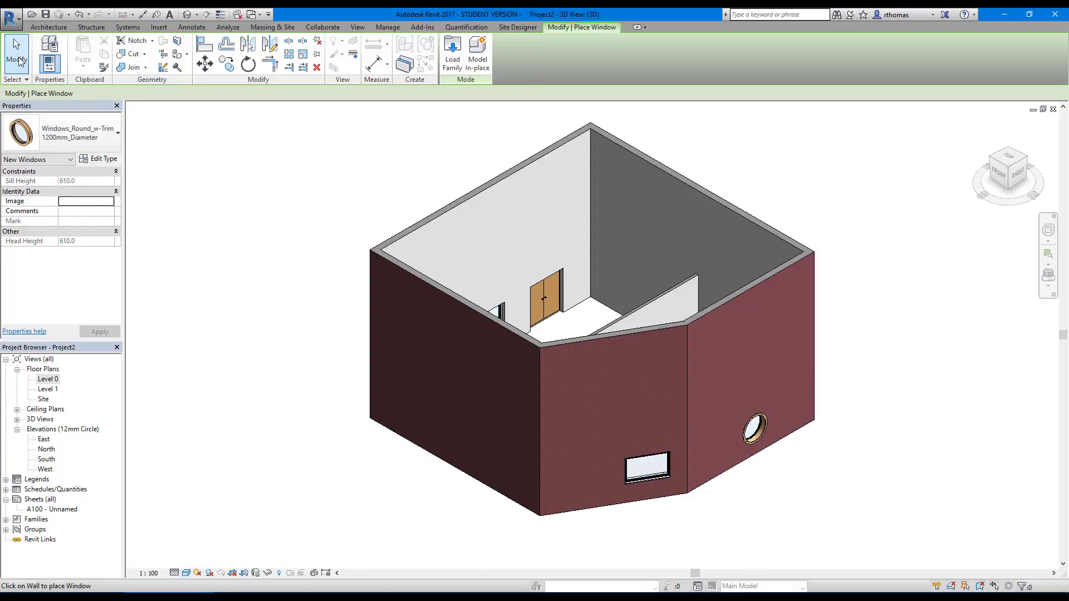
key(Escape)
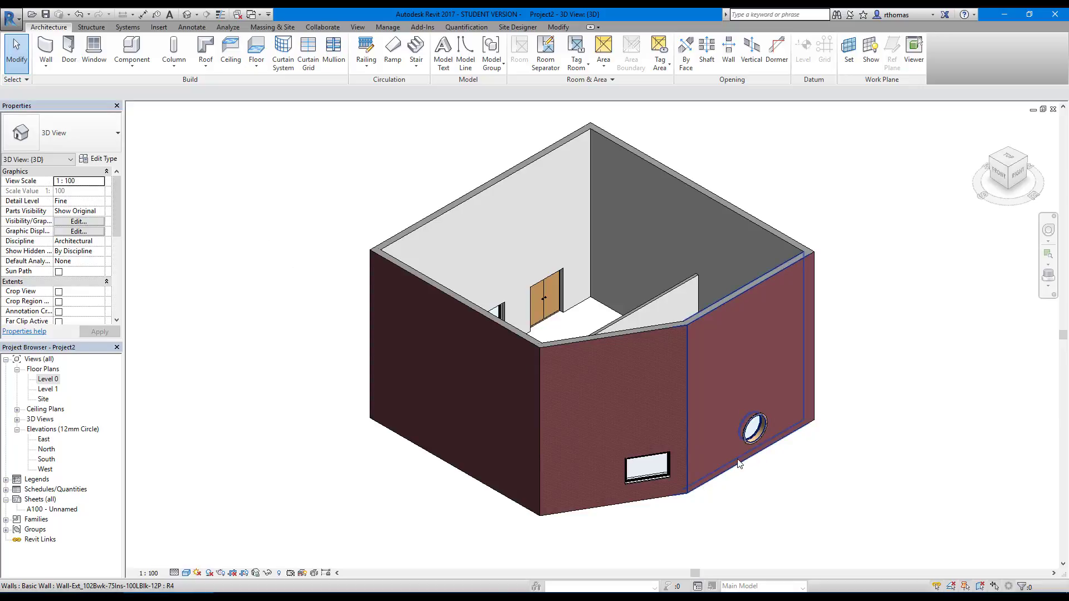
shift+middle_drag(770, 494, 532, 411)
scroll(620, 401, up, 6)
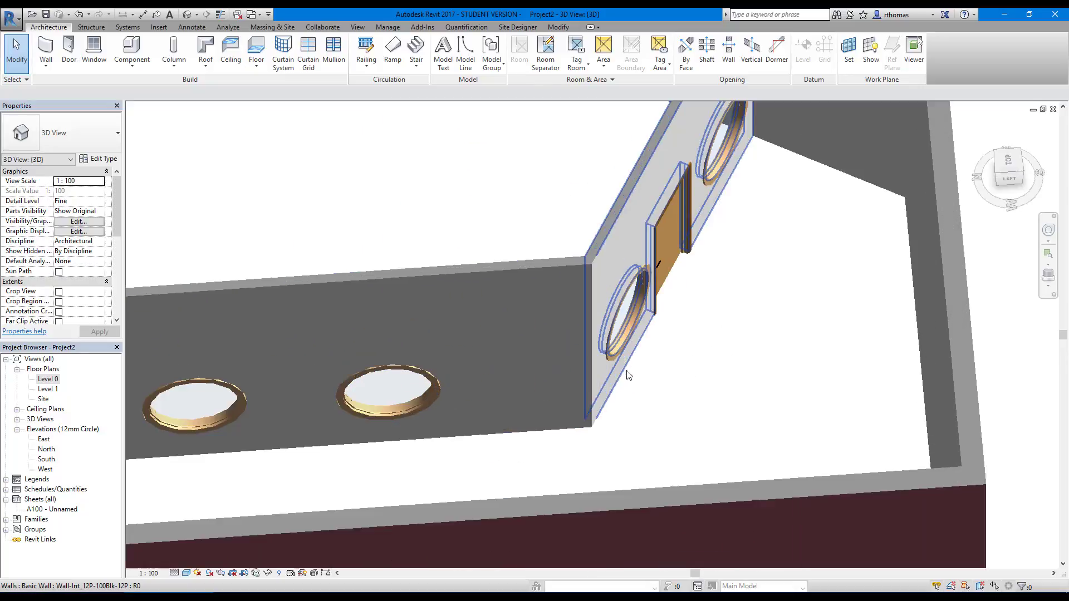
shift+middle_drag(719, 383, 677, 420)
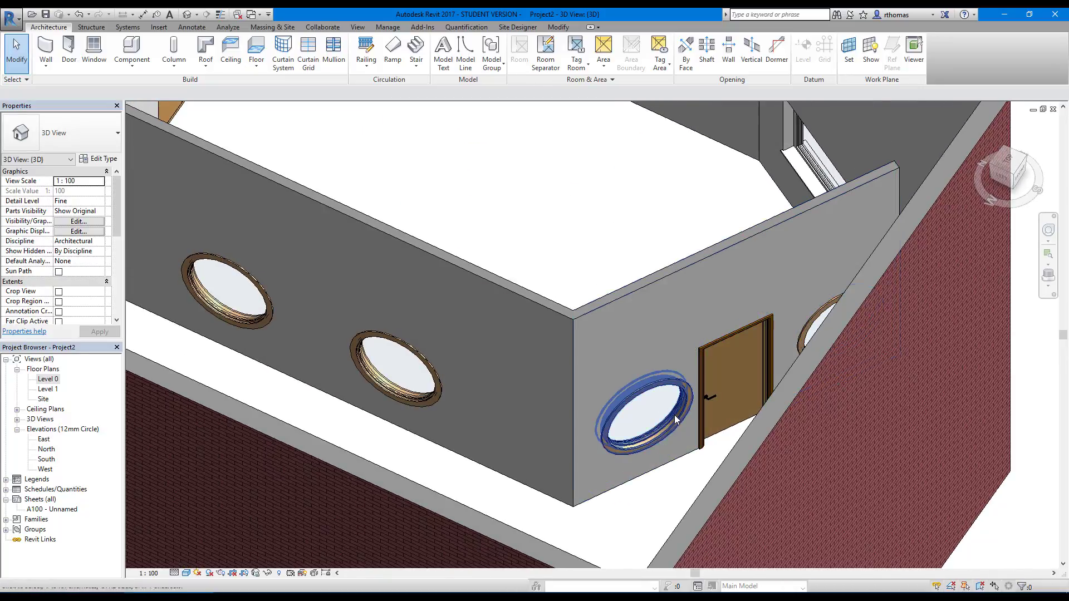
scroll(610, 419, down, 2)
scroll(606, 409, up, 4)
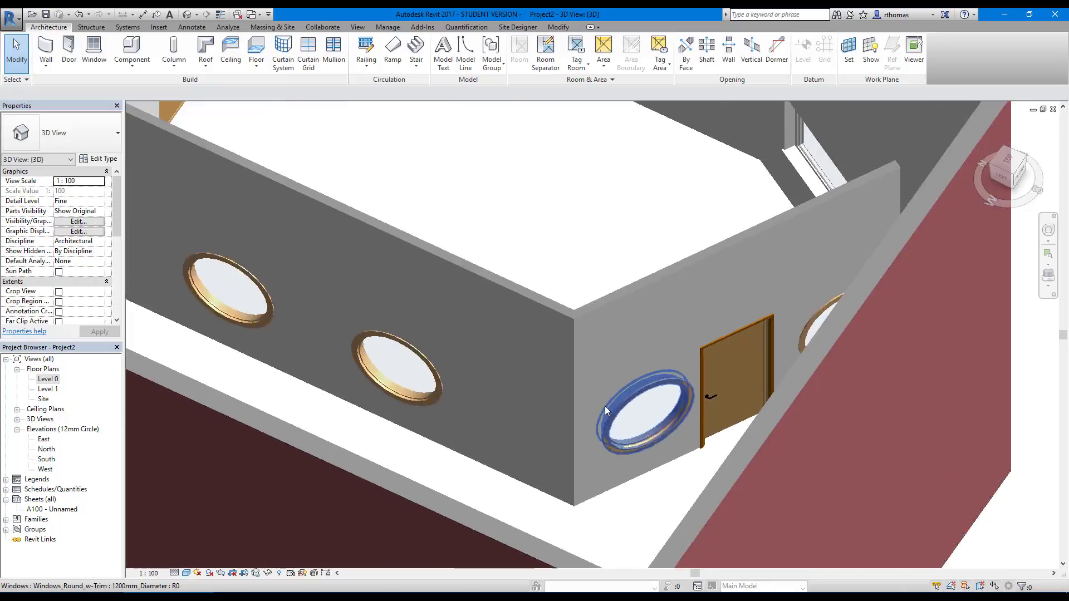
scroll(595, 408, down, 8)
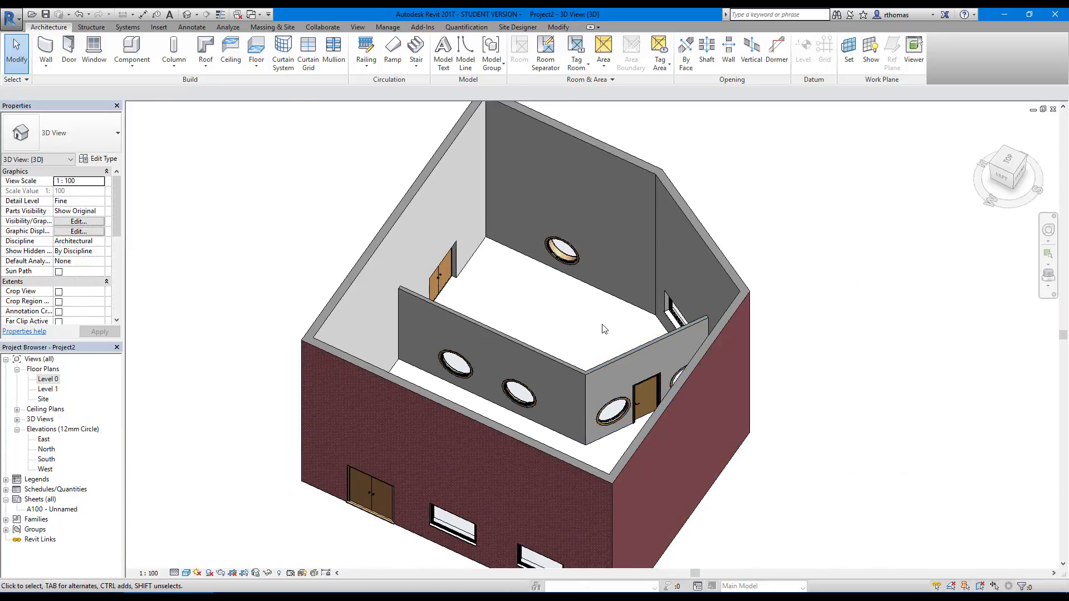